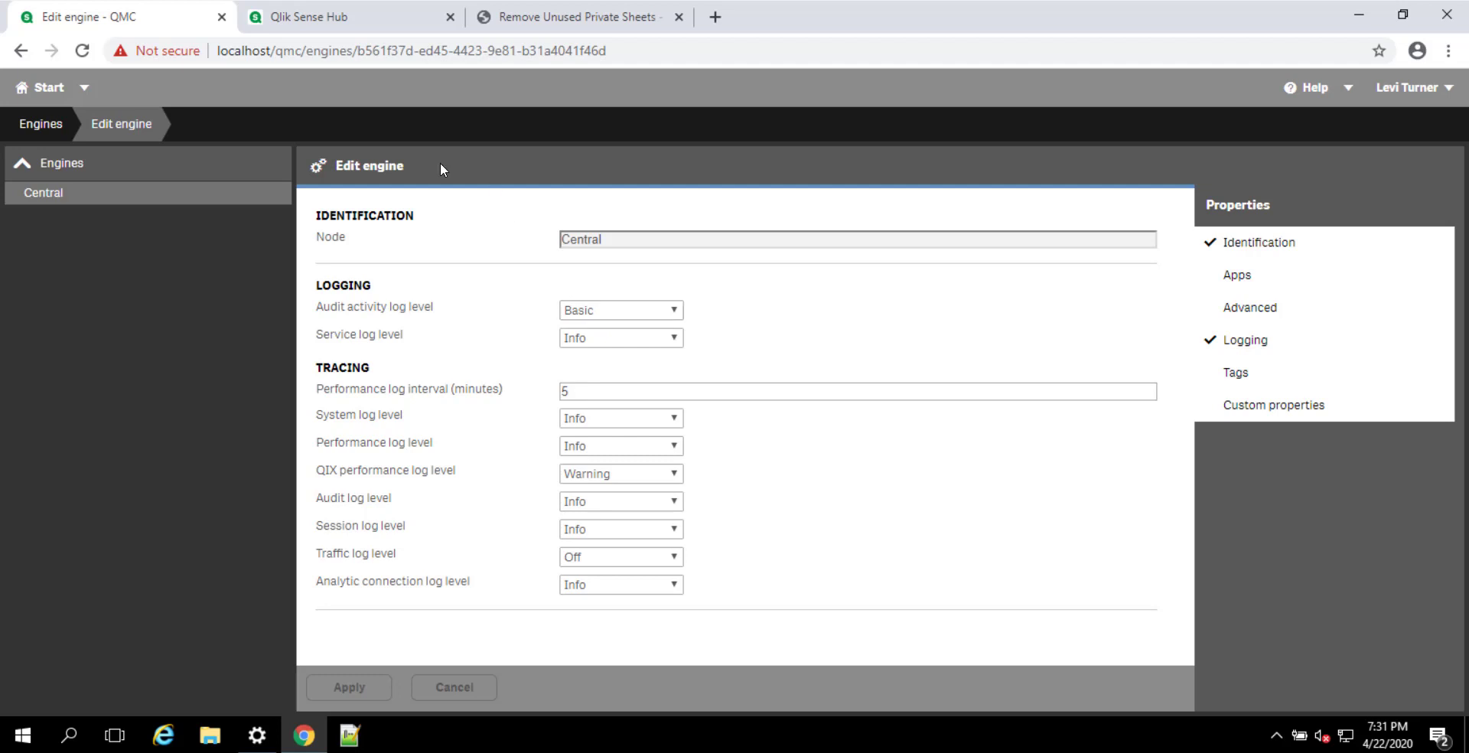
# Check the audit activity log level options of the Central engine and return to the management console's start page.
pyautogui.click(616, 311)
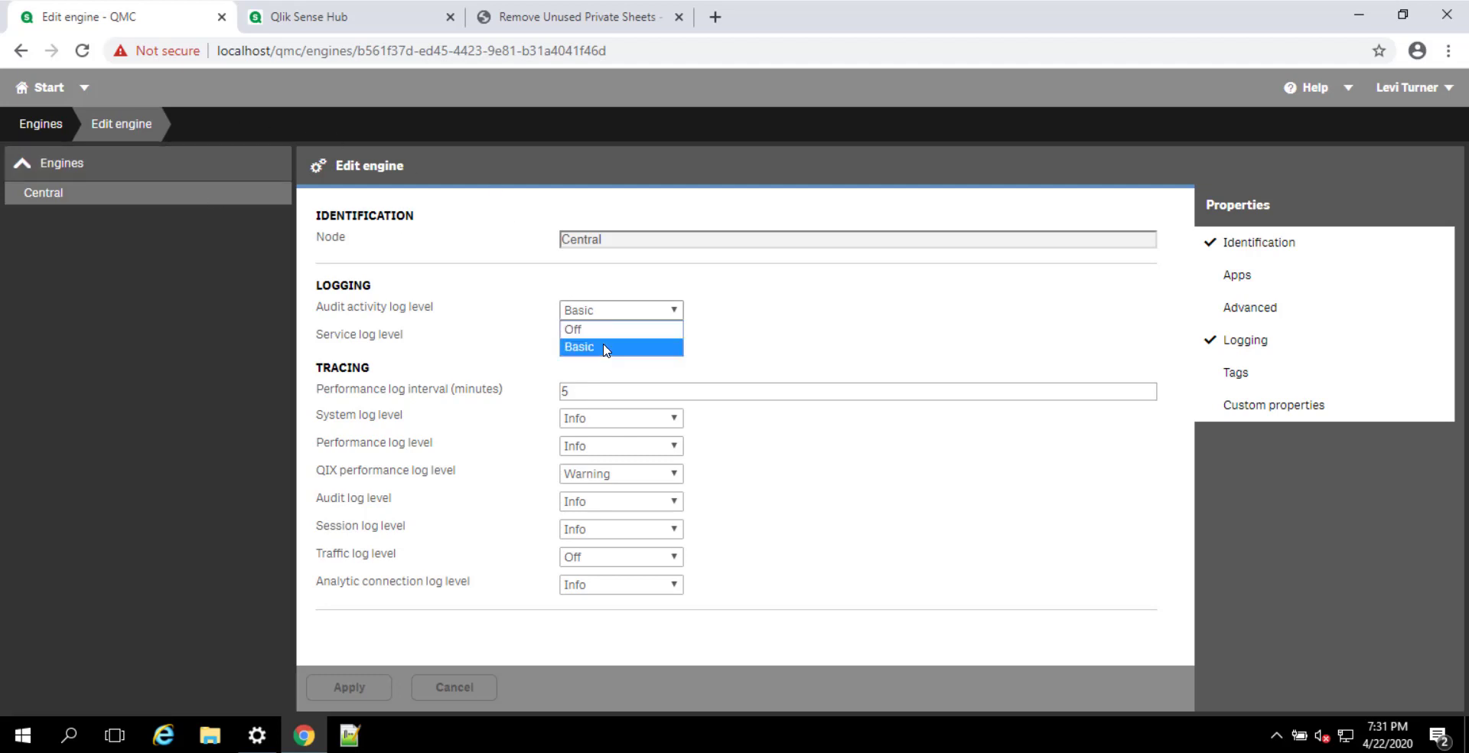
pyautogui.click(107, 170)
pyautogui.click(47, 91)
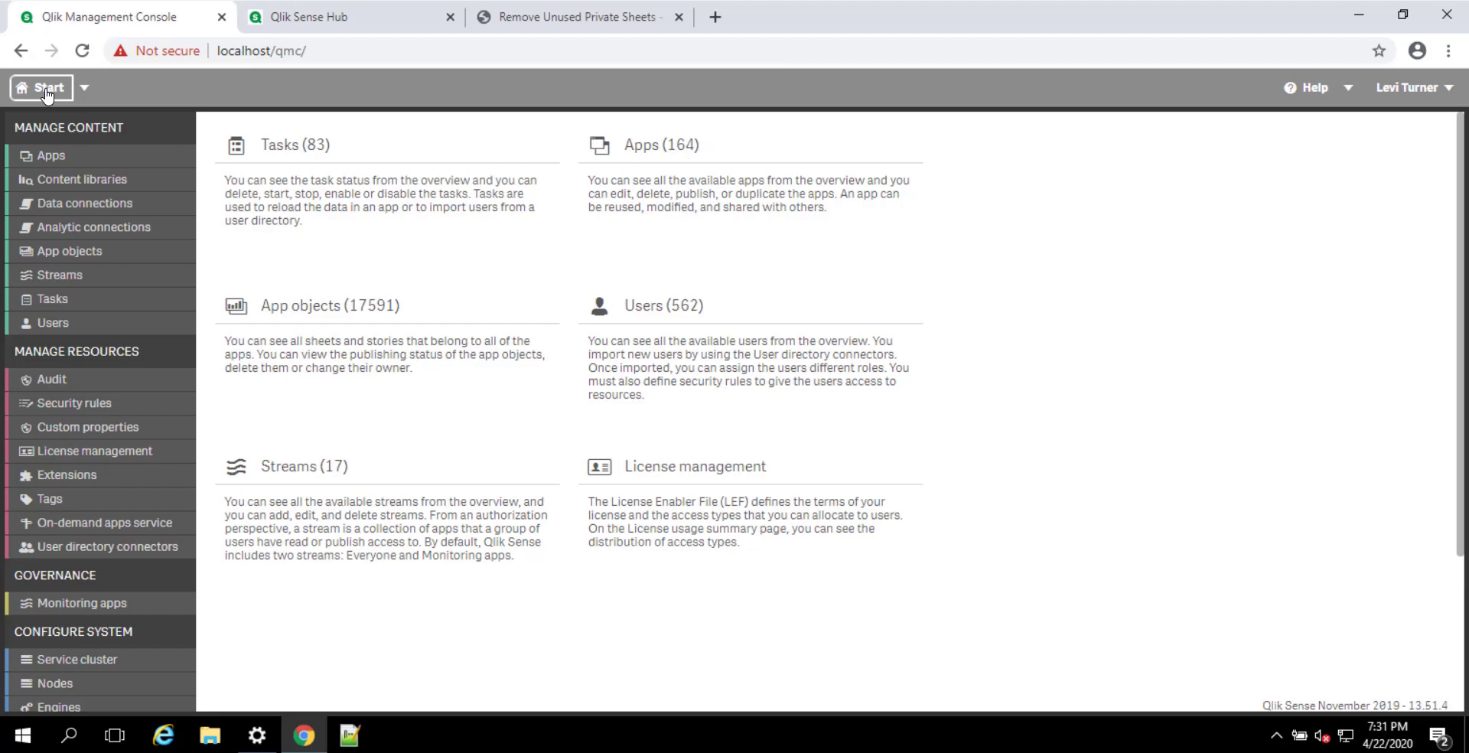
# Minimize the browser, open a Windows command prompt with cmd, and start powershell in it.
pyautogui.click(304, 735)
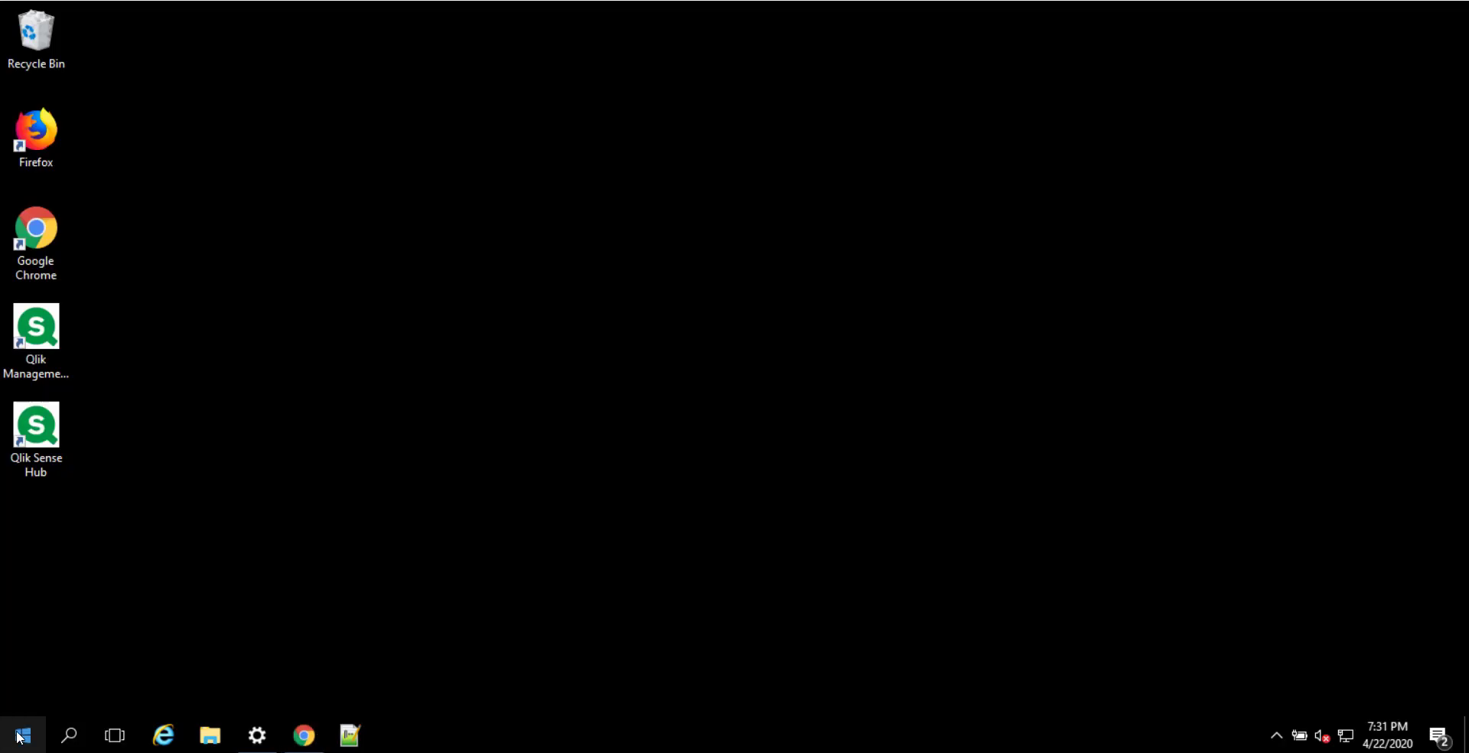
pyautogui.rightClick(19, 737)
pyautogui.click(64, 649)
pyautogui.write('cmd')
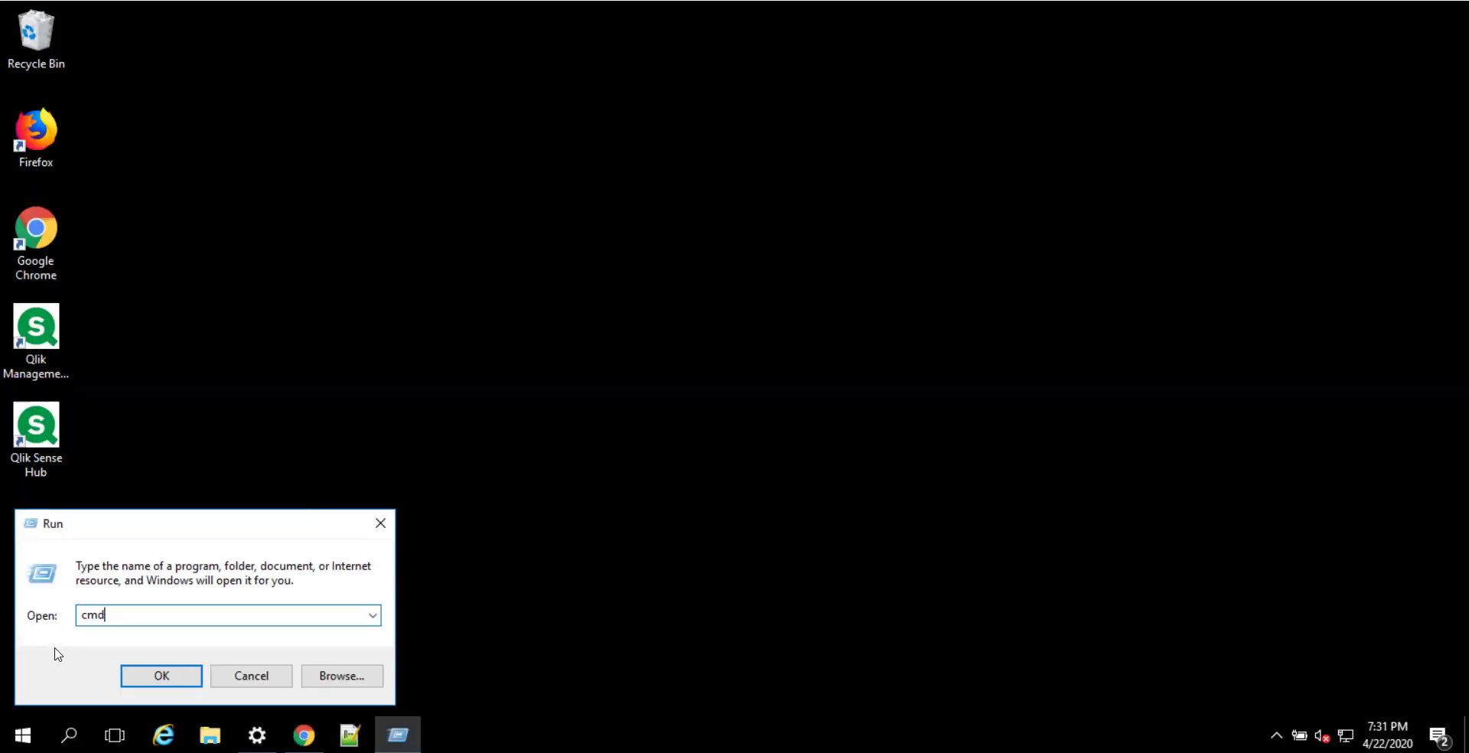
pyautogui.press('Return')
pyautogui.write('p')
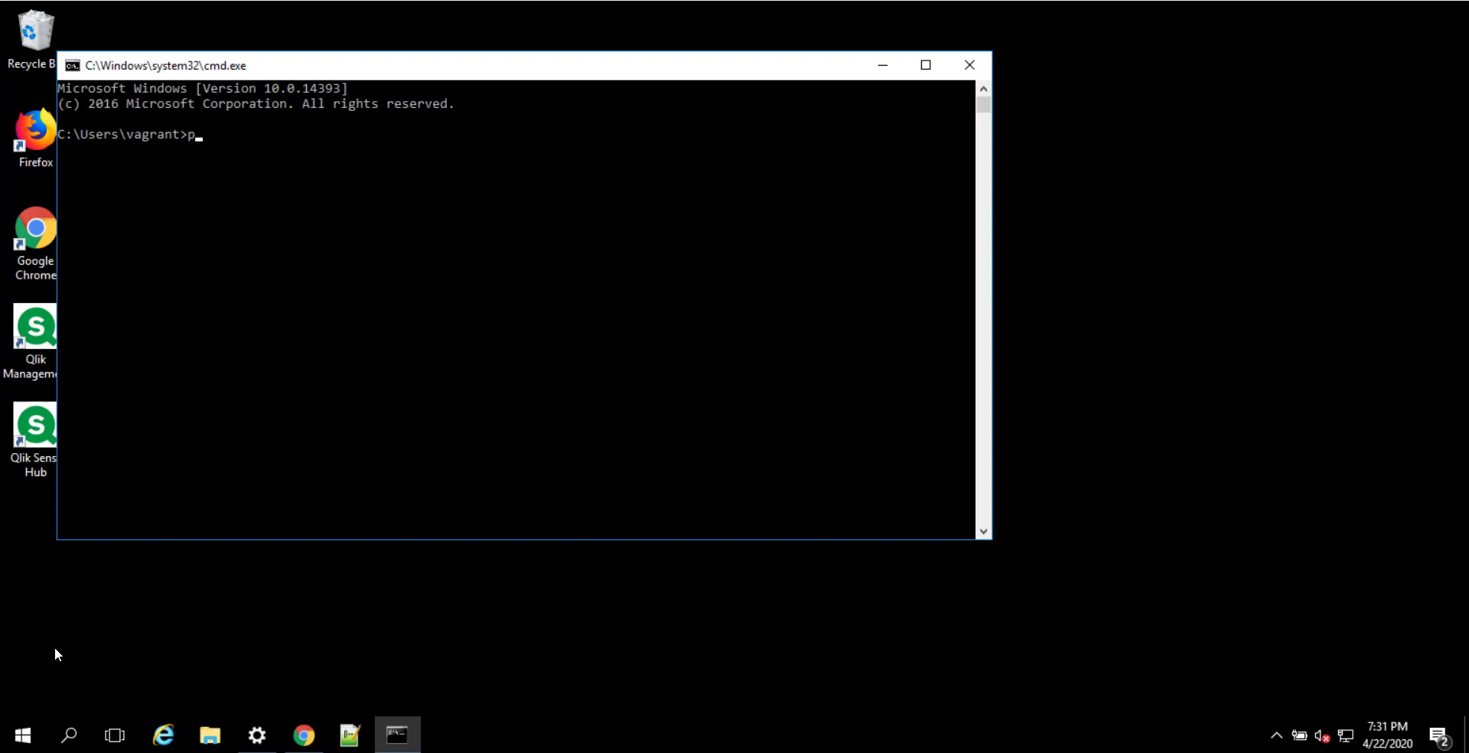
pyautogui.write('owershell')
pyautogui.press('Return')
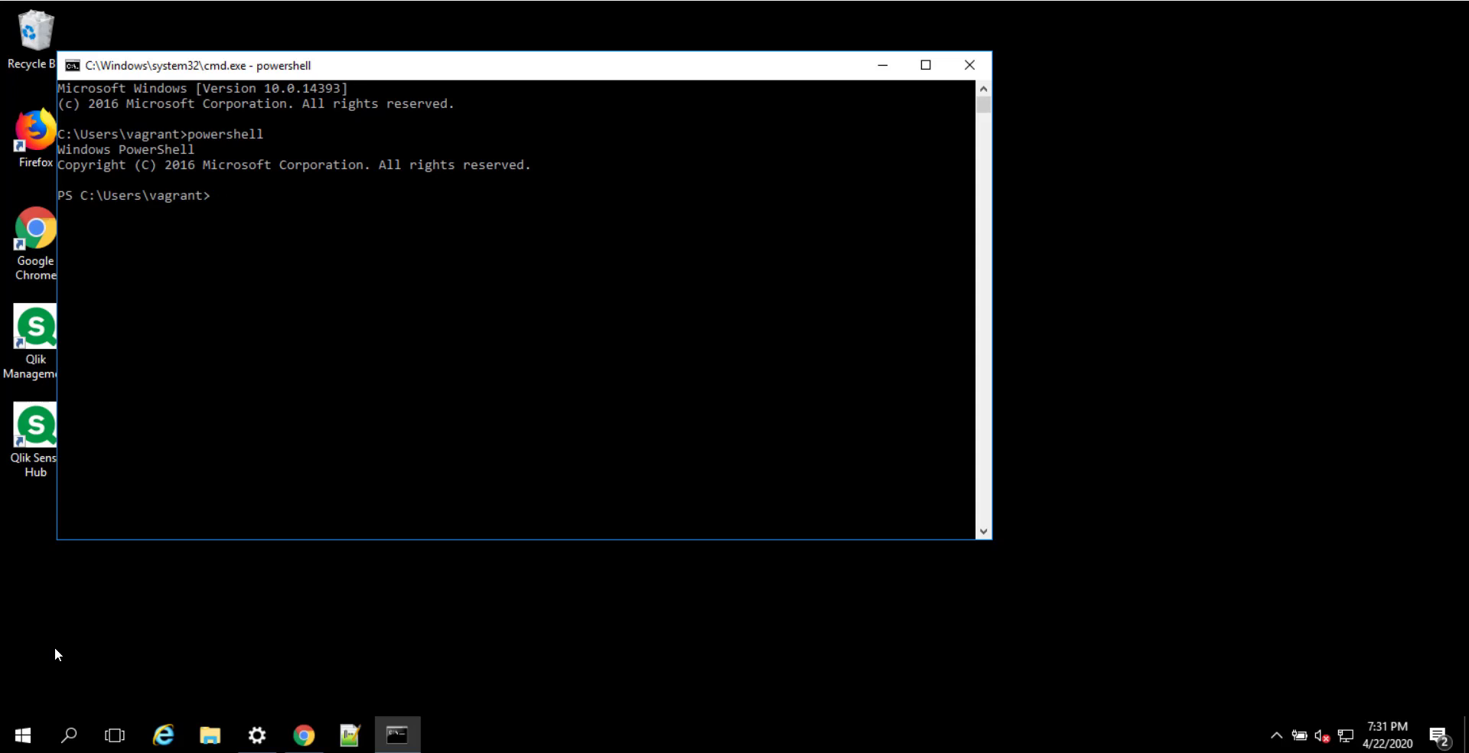
# Check with Get-InstalledModule -Name whether the Qlik-Cli and ImportExcel modules are installed.
pyautogui.write('Get-InstalledModule ')
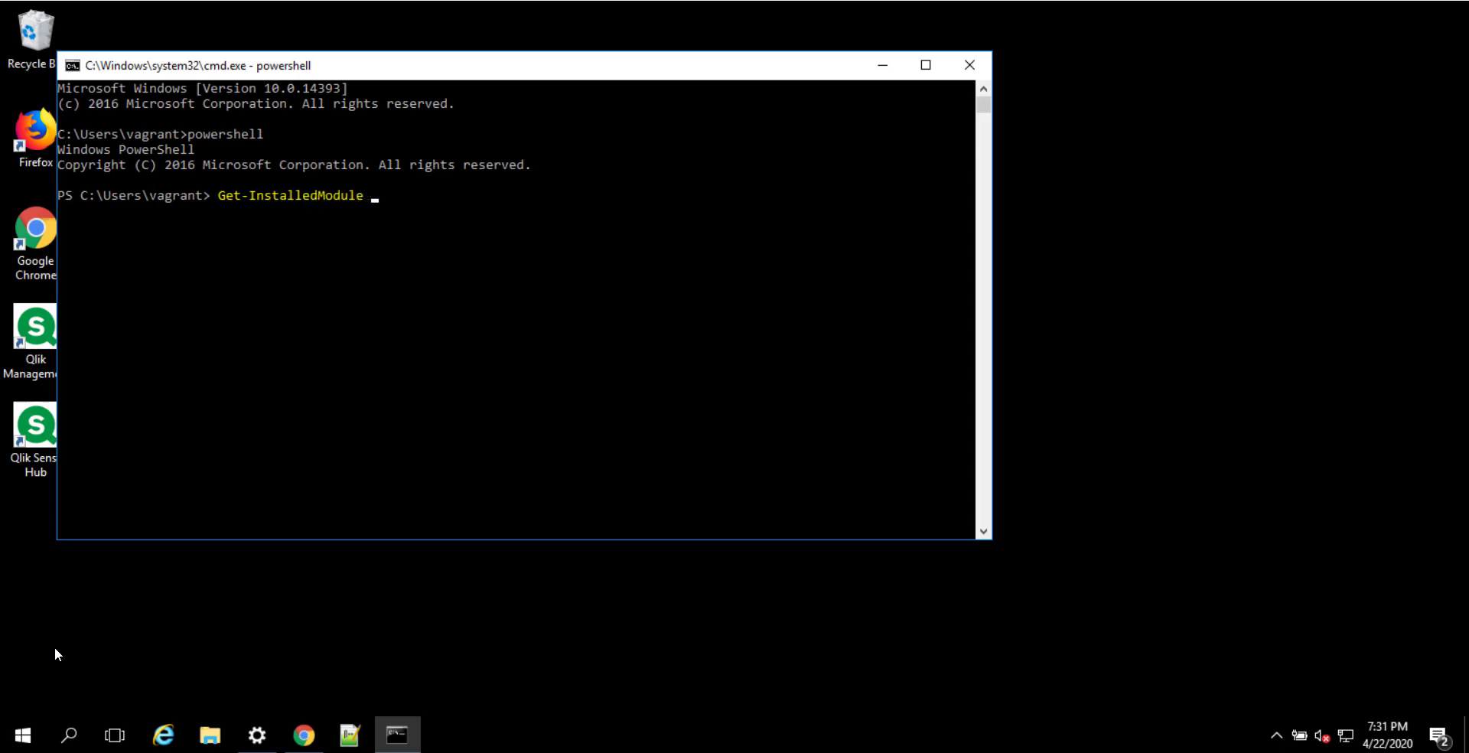
pyautogui.write('-Name Qlik-Cli')
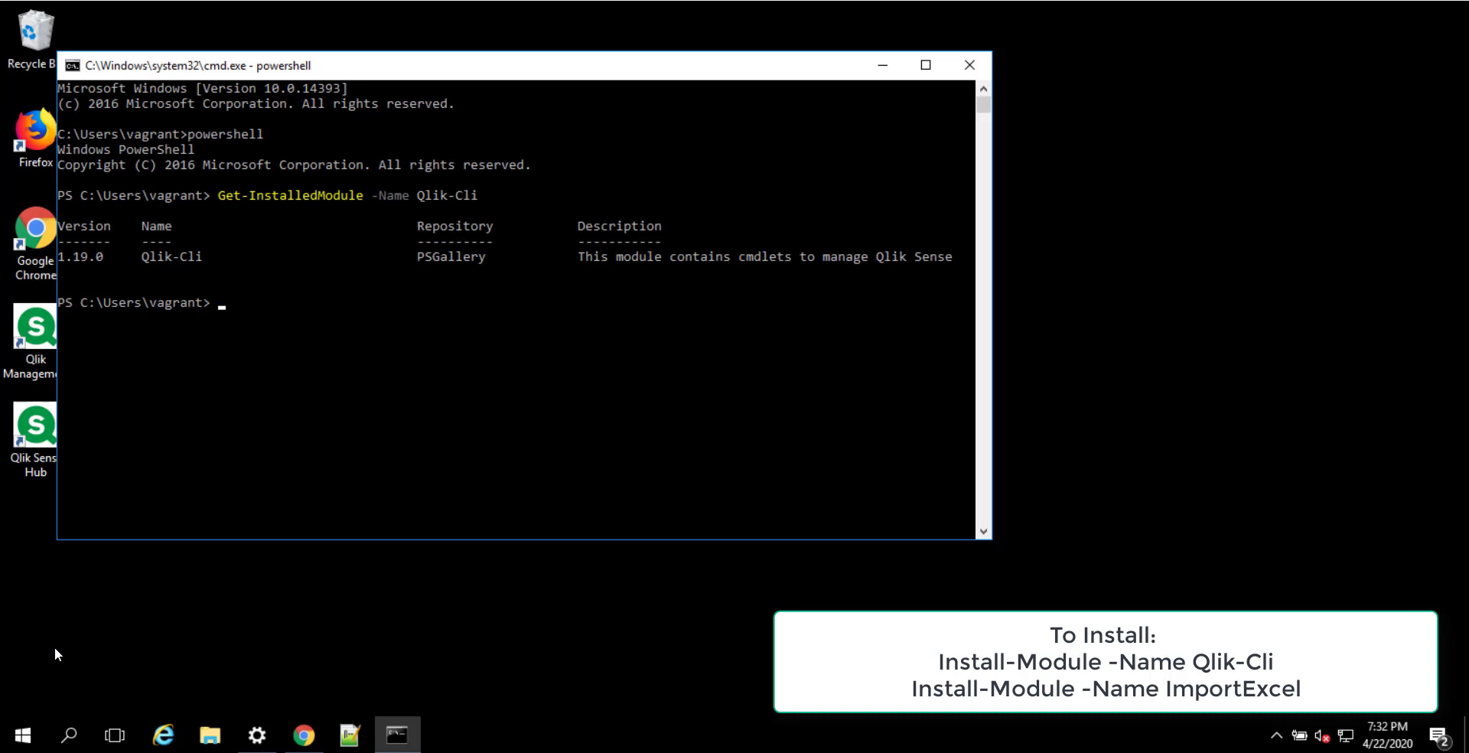
pyautogui.press('Up')
pyautogui.press('BackSpace')
pyautogui.press('BackSpace')
pyautogui.press('BackSpace')
pyautogui.press('BackSpace')
pyautogui.press('BackSpace')
pyautogui.press('BackSpace')
pyautogui.press('BackSpace')
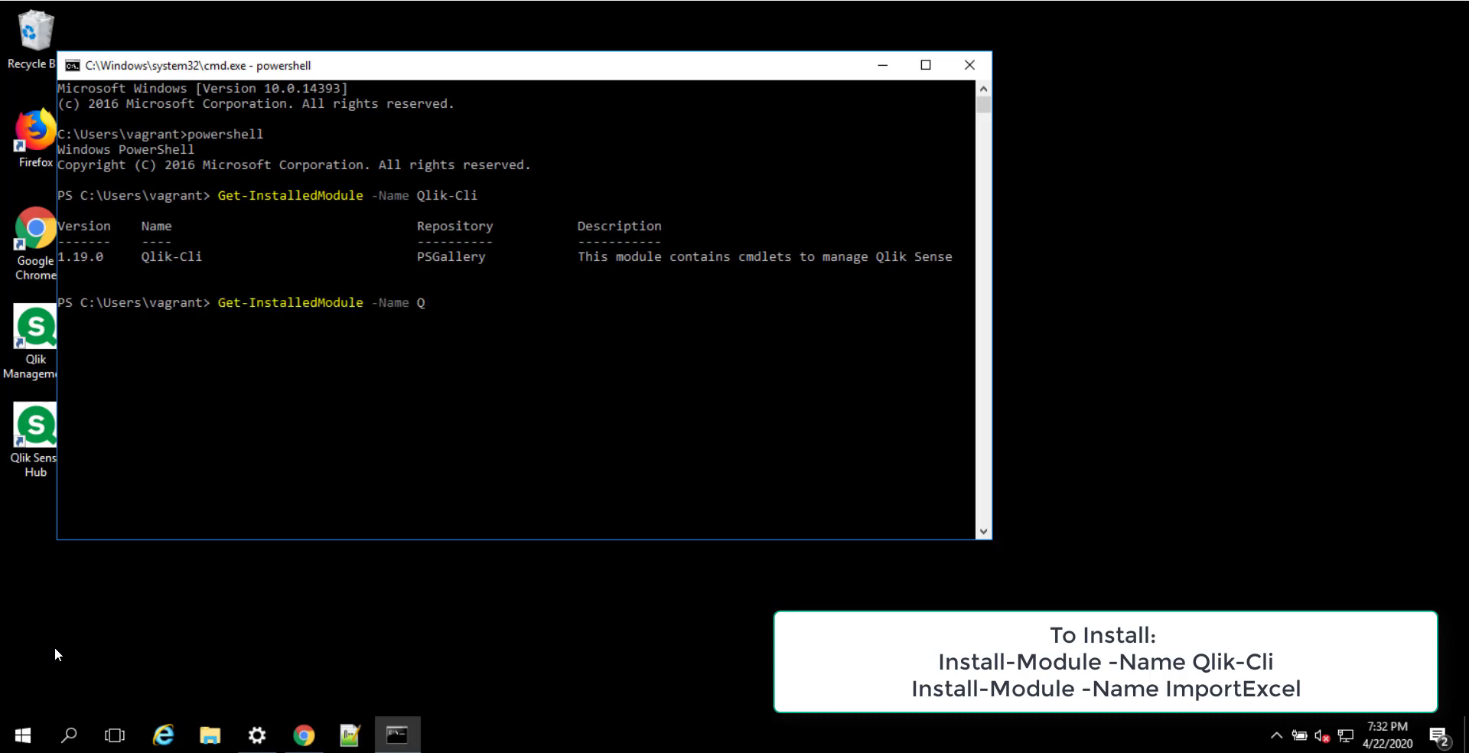
pyautogui.write('ImportExcel')
pyautogui.press('Return')
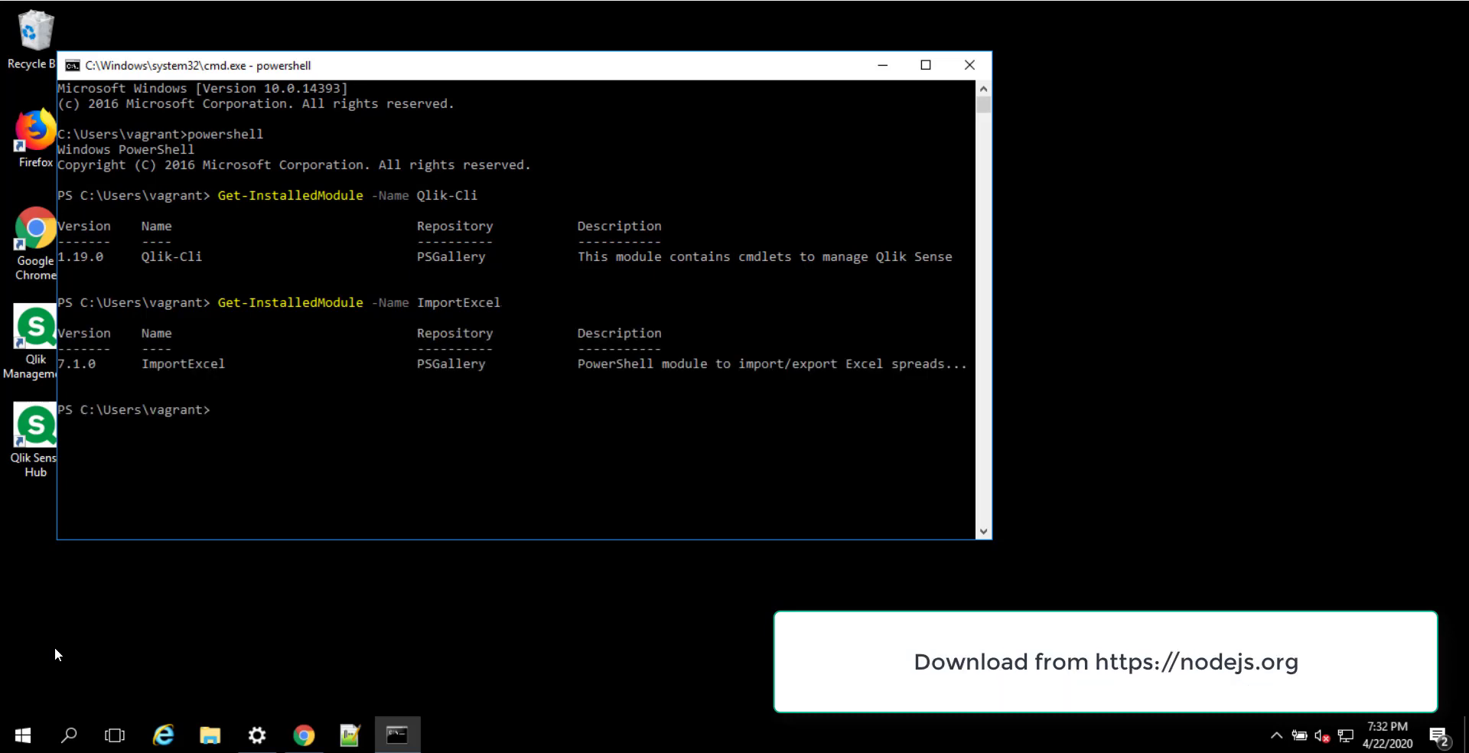
# Exit PowerShell, check the Node.js and npm versions with node -v and npm -v, and close the command prompt.
pyautogui.write('exit')
pyautogui.press('Return')
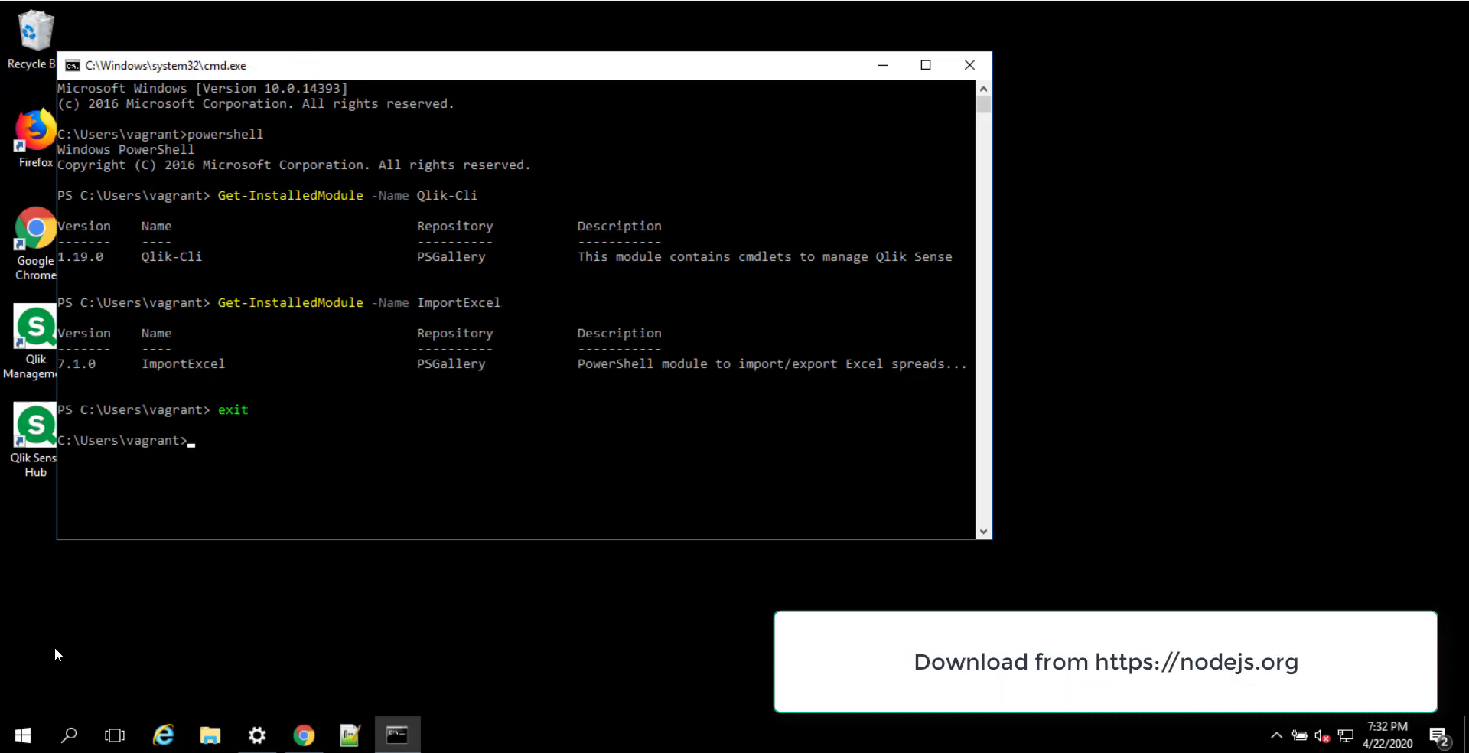
pyautogui.write('node -v')
pyautogui.press('Return')
pyautogui.write('n')
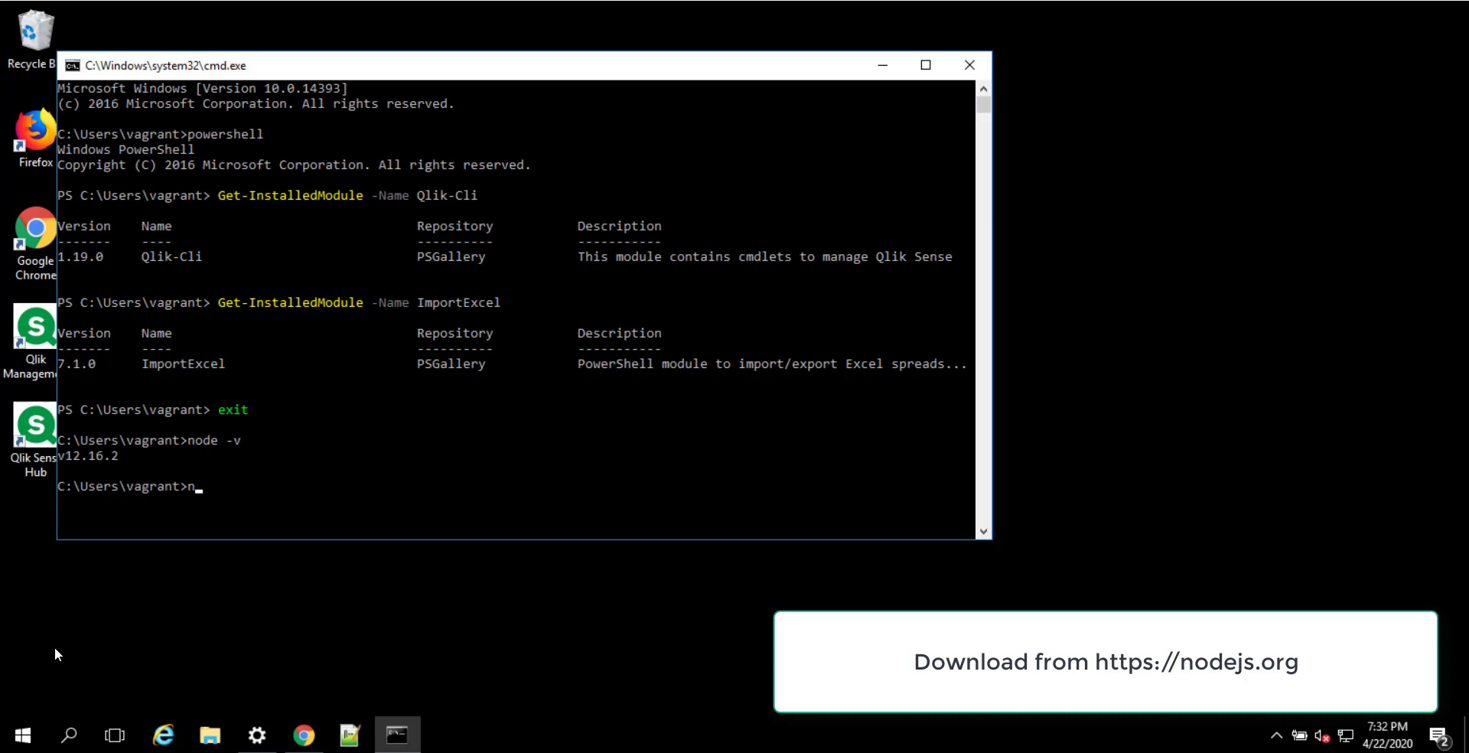
pyautogui.write('pm')
pyautogui.write(' -')
pyautogui.write('v')
pyautogui.press('Return')
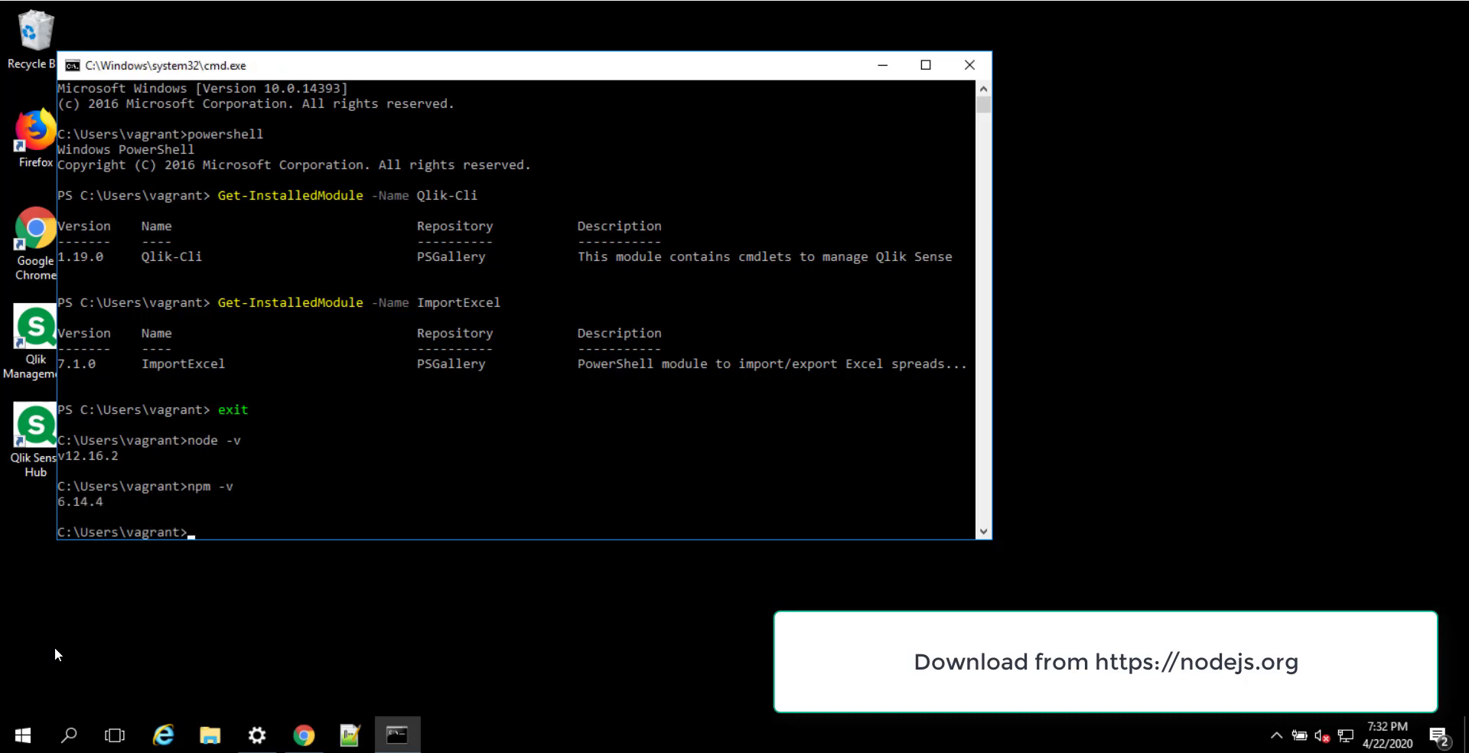
pyautogui.write('exit')
pyautogui.press('Return')
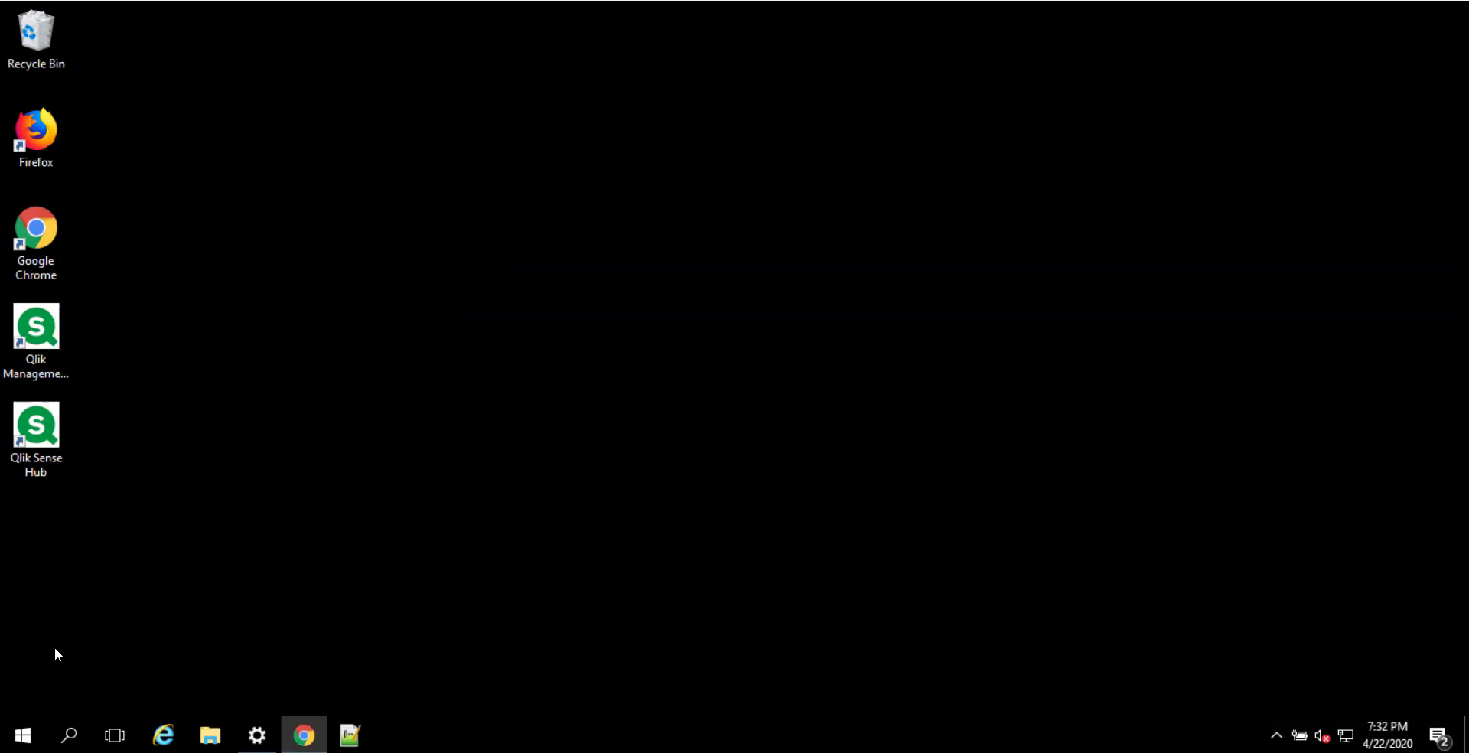
# Switch to Chrome, open the Operations Monitor app's Sheet Usage sheet from the Qlik Sense Hub, and expand its detailed Sheet Usage table to full screen.
pyautogui.click(303, 735)
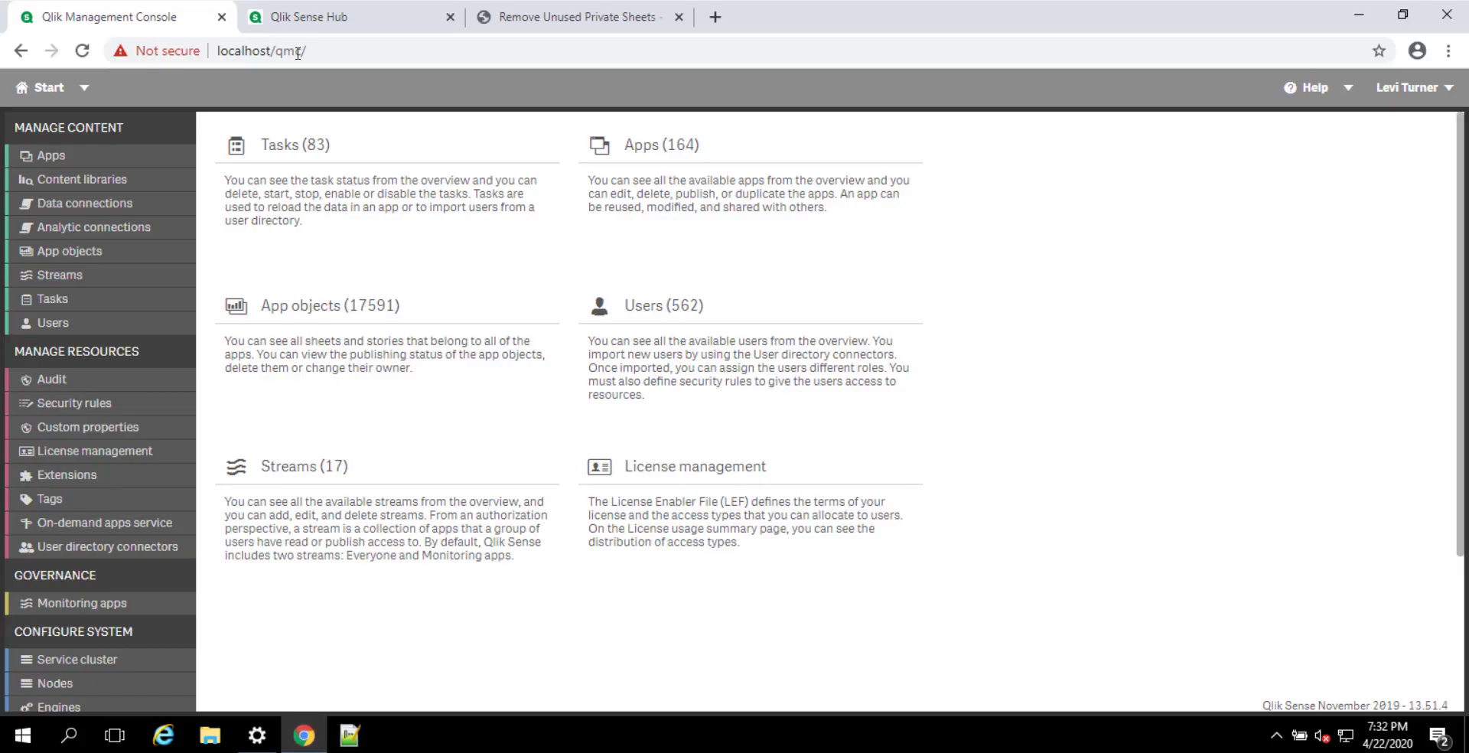
pyautogui.click(310, 17)
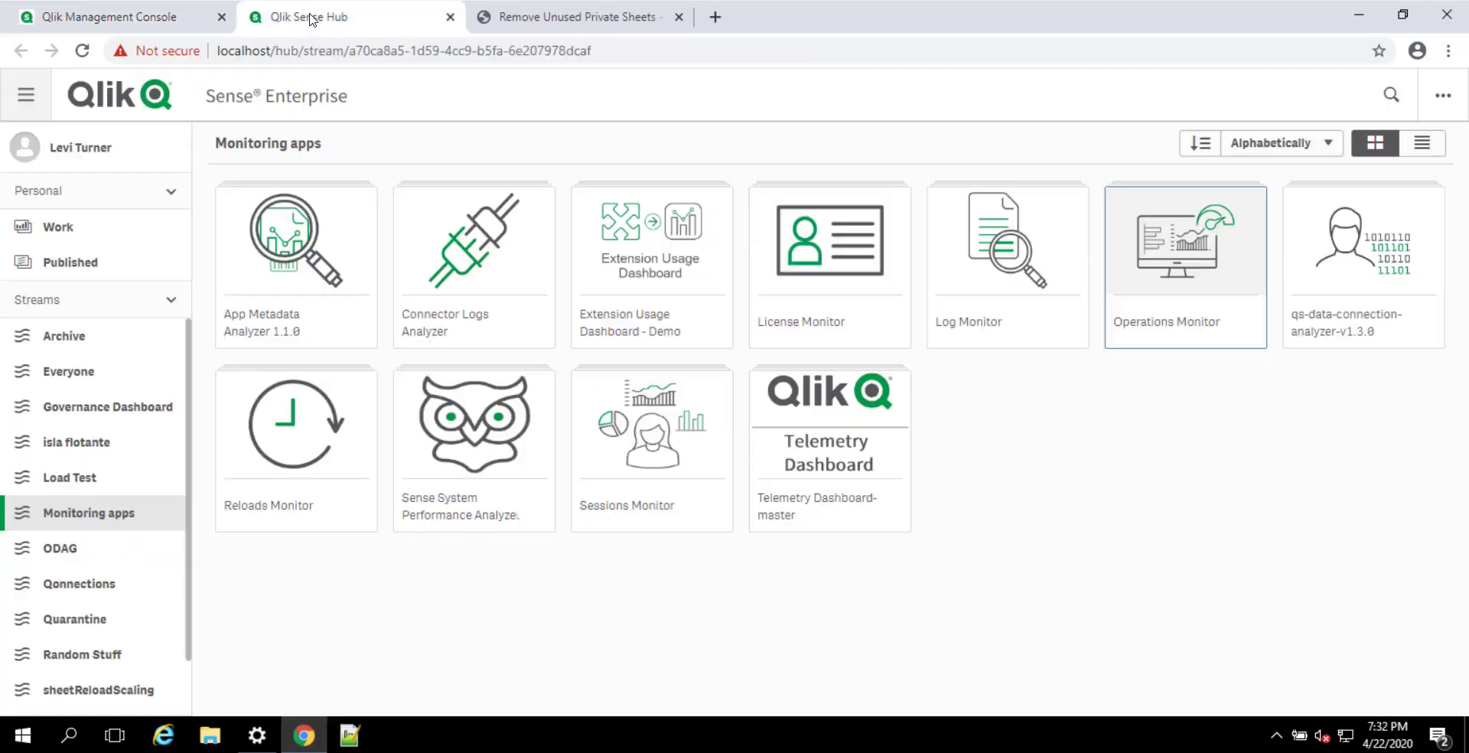
pyautogui.click(1182, 280)
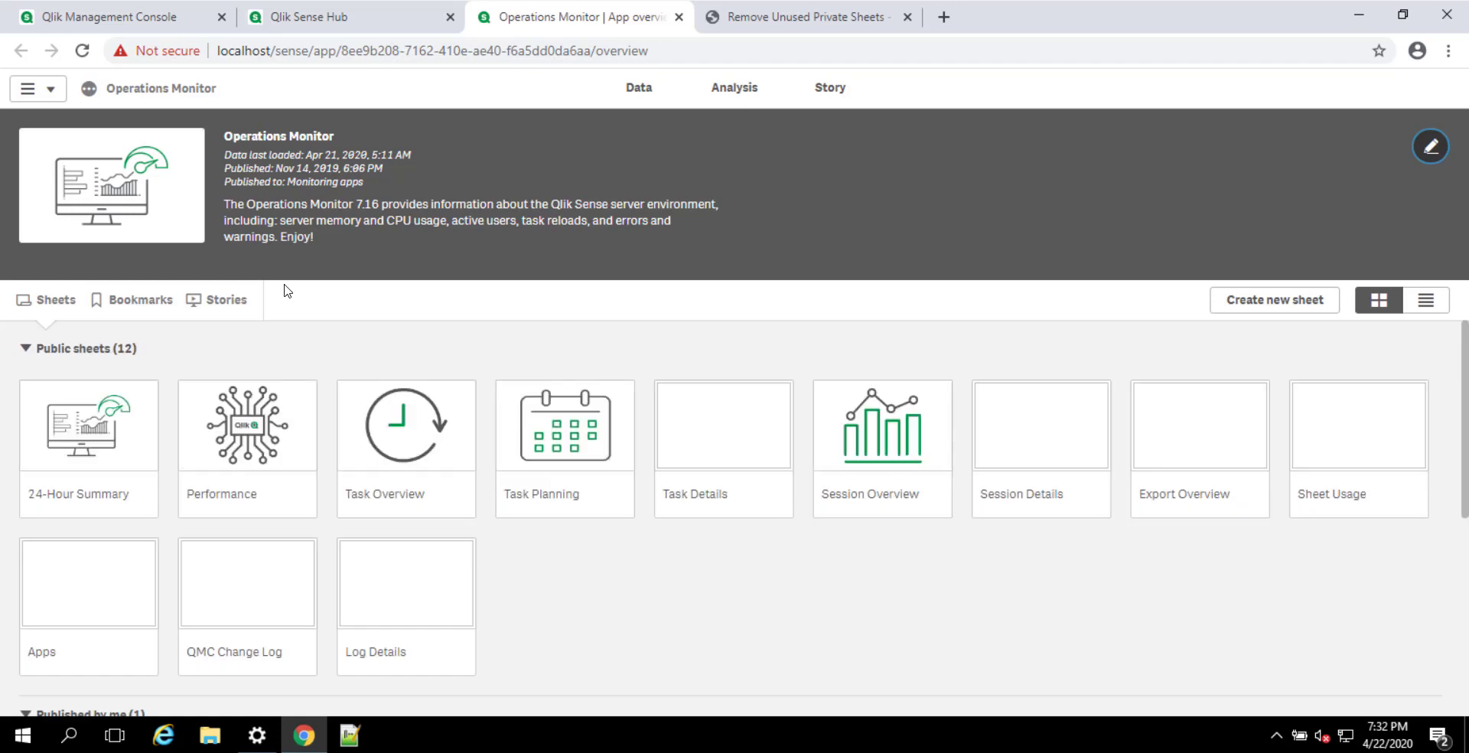
pyautogui.click(1353, 440)
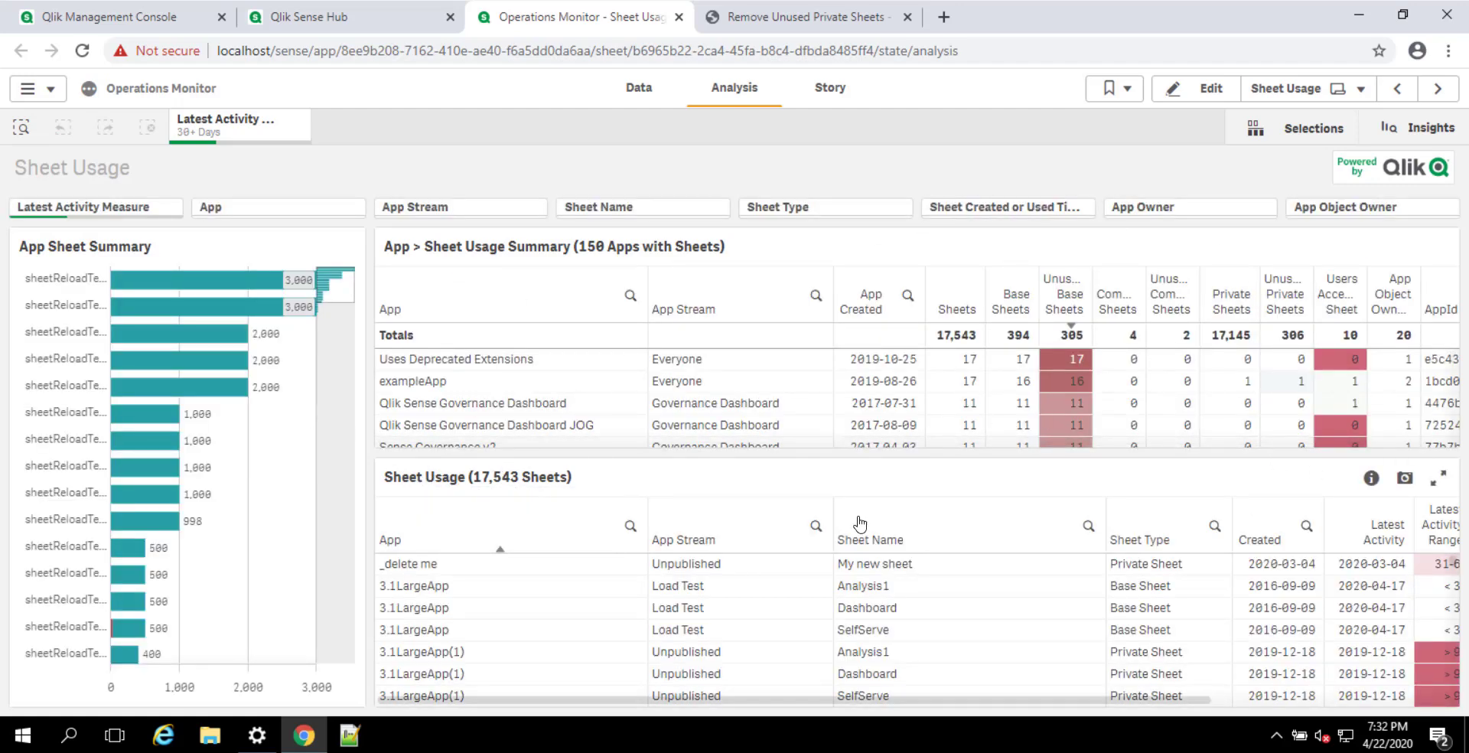
pyautogui.click(1439, 478)
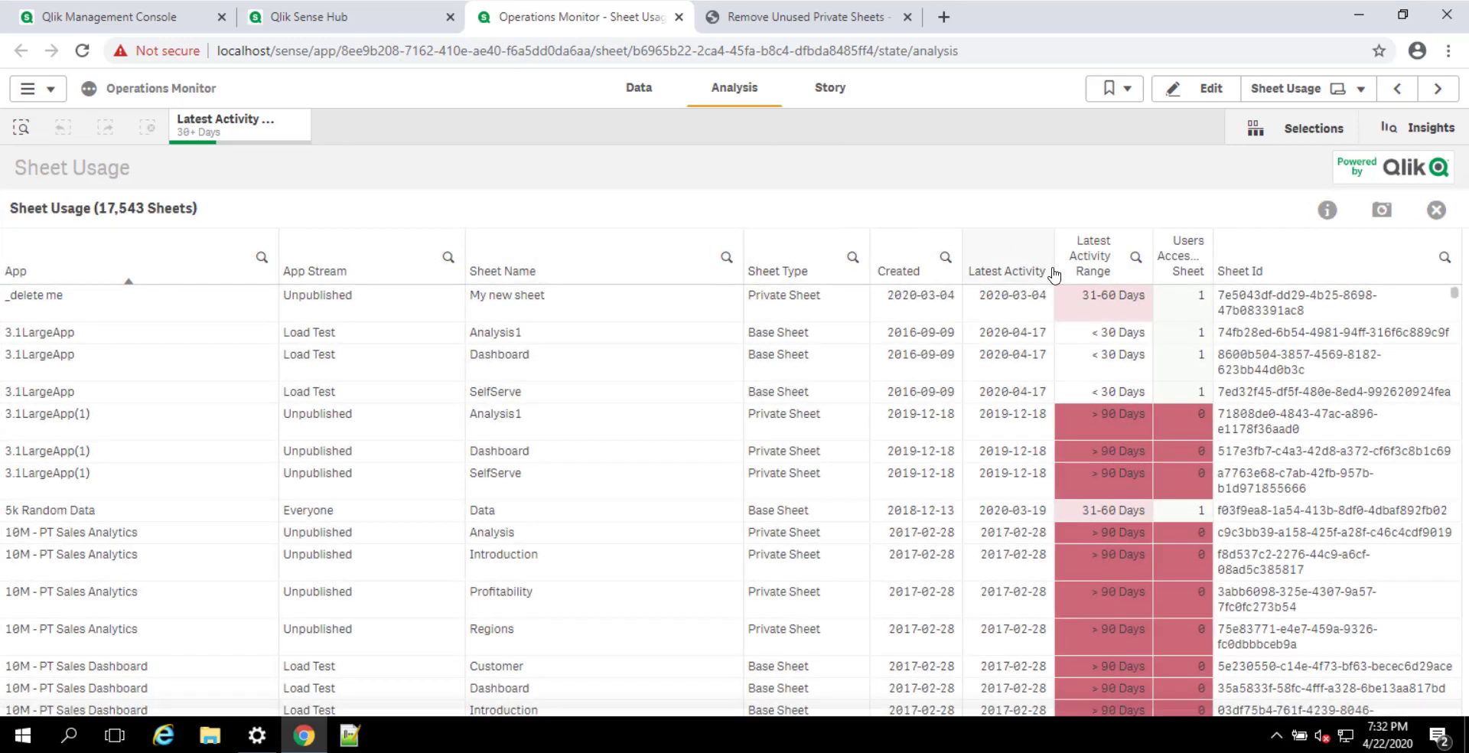
# Filter the App Stream field to every stream except Unpublished by selecting Unpublished and inverting to the excluded values.
pyautogui.click(450, 258)
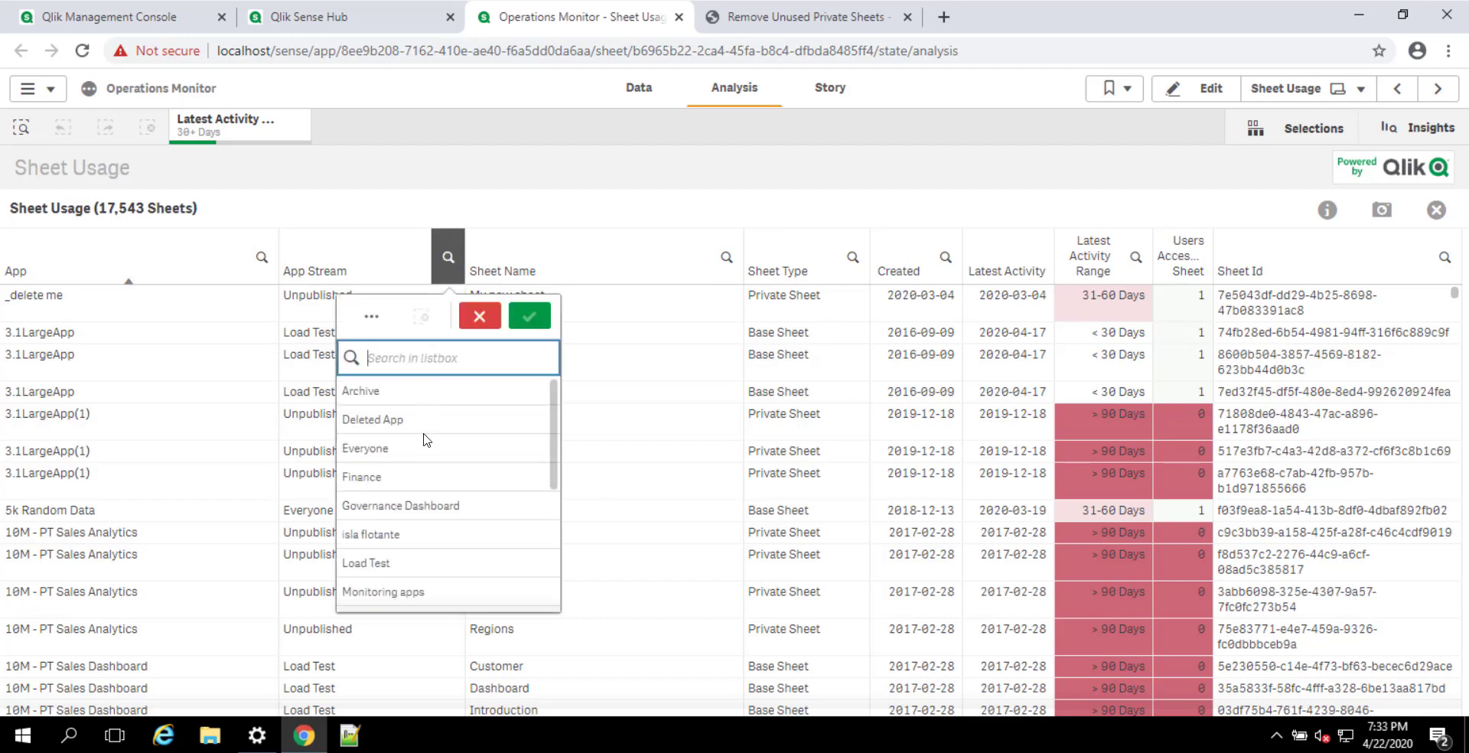
pyautogui.scroll(-2, 427, 440)
pyautogui.scroll(-3, 404, 589)
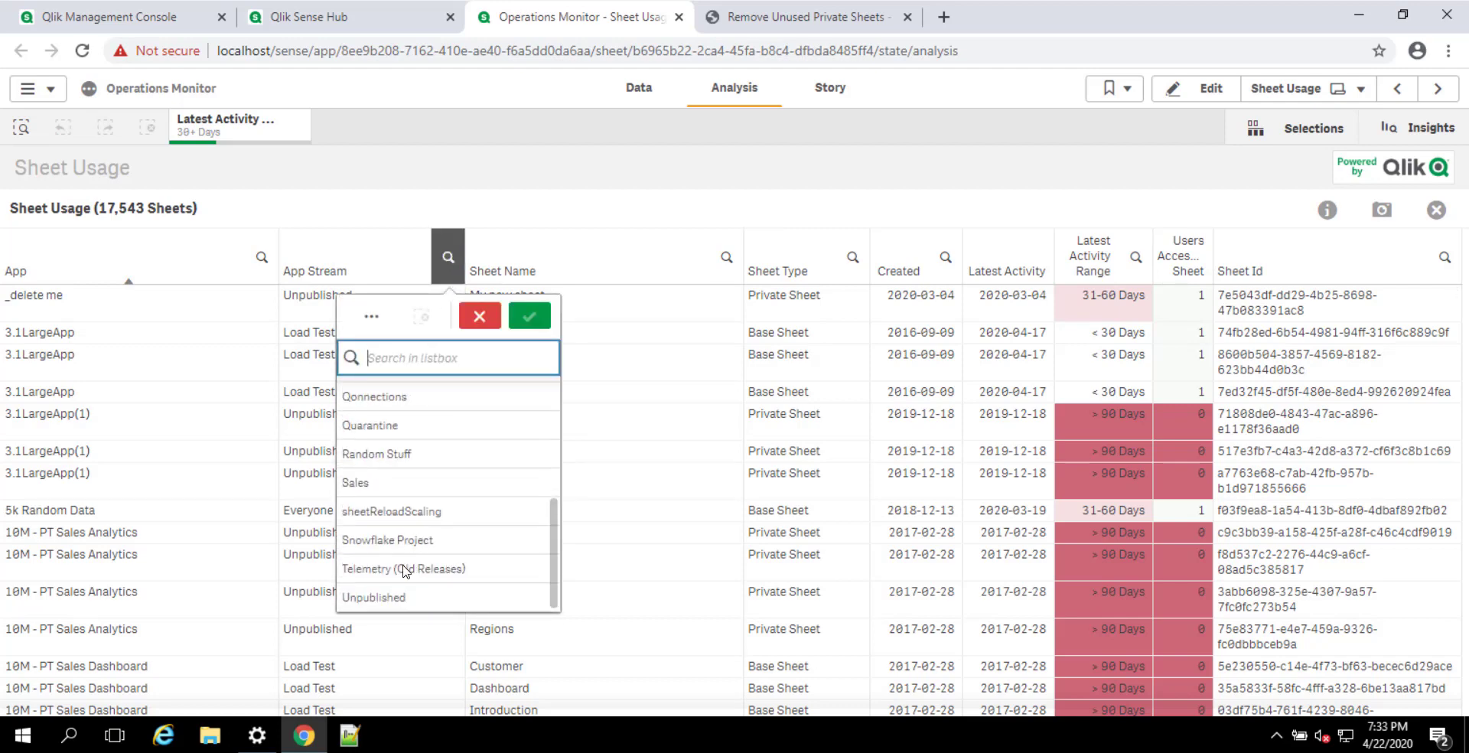
pyautogui.click(393, 598)
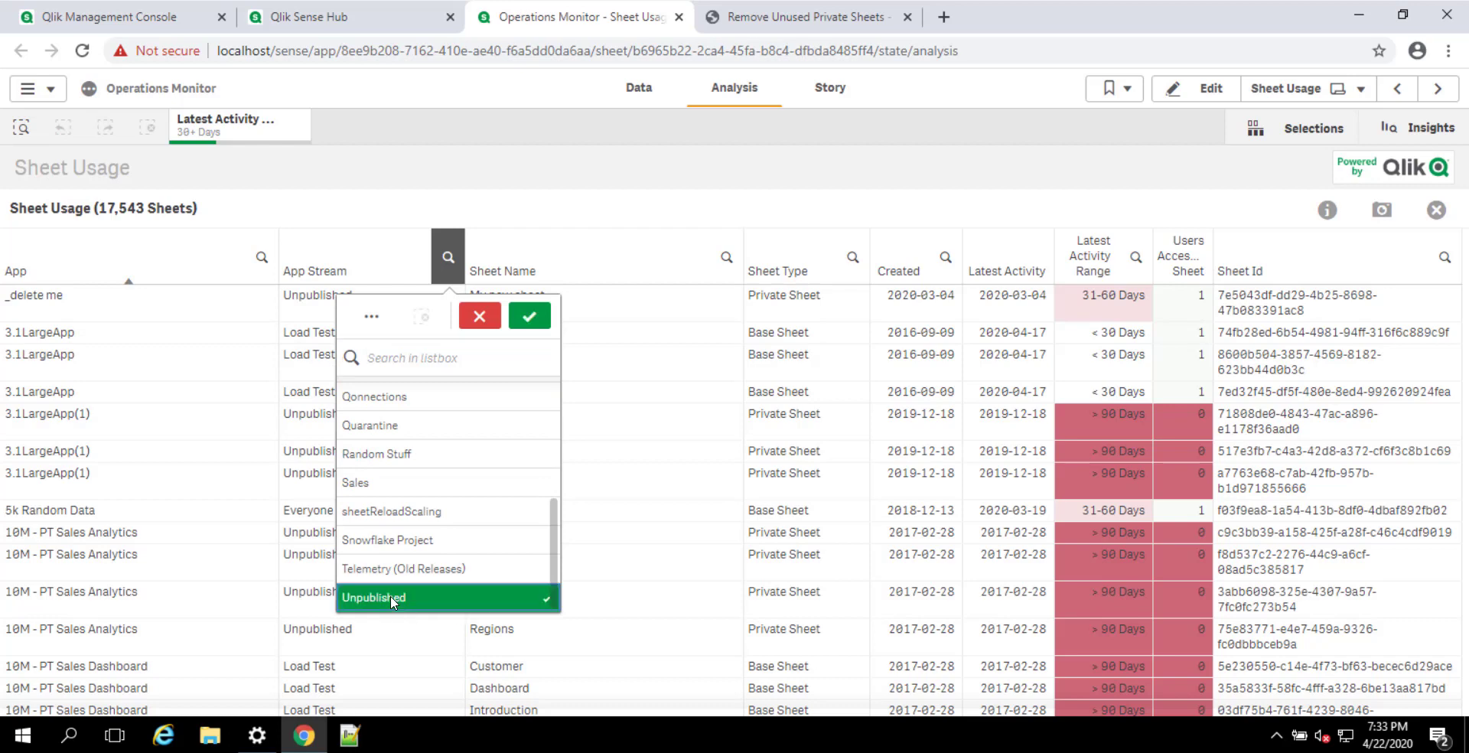
pyautogui.click(531, 317)
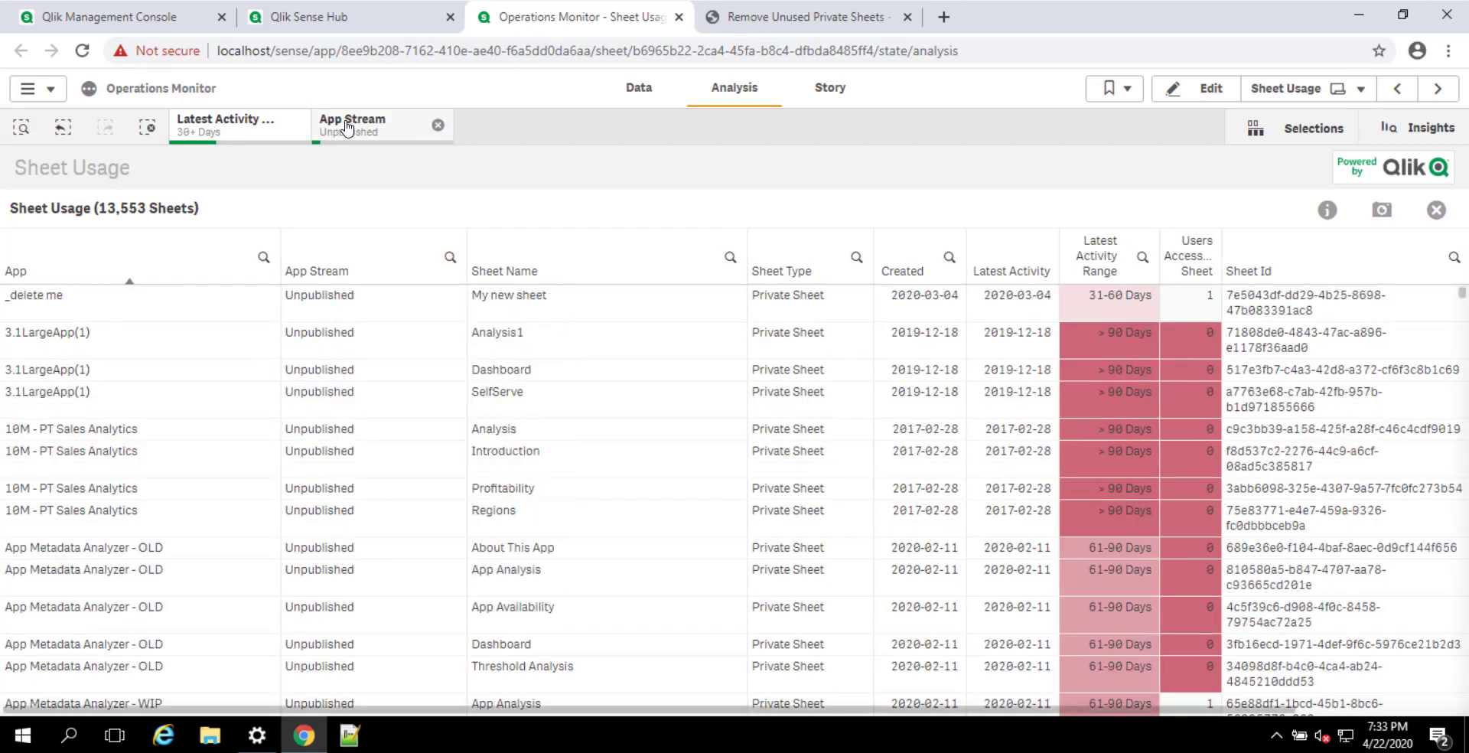
pyautogui.click(387, 130)
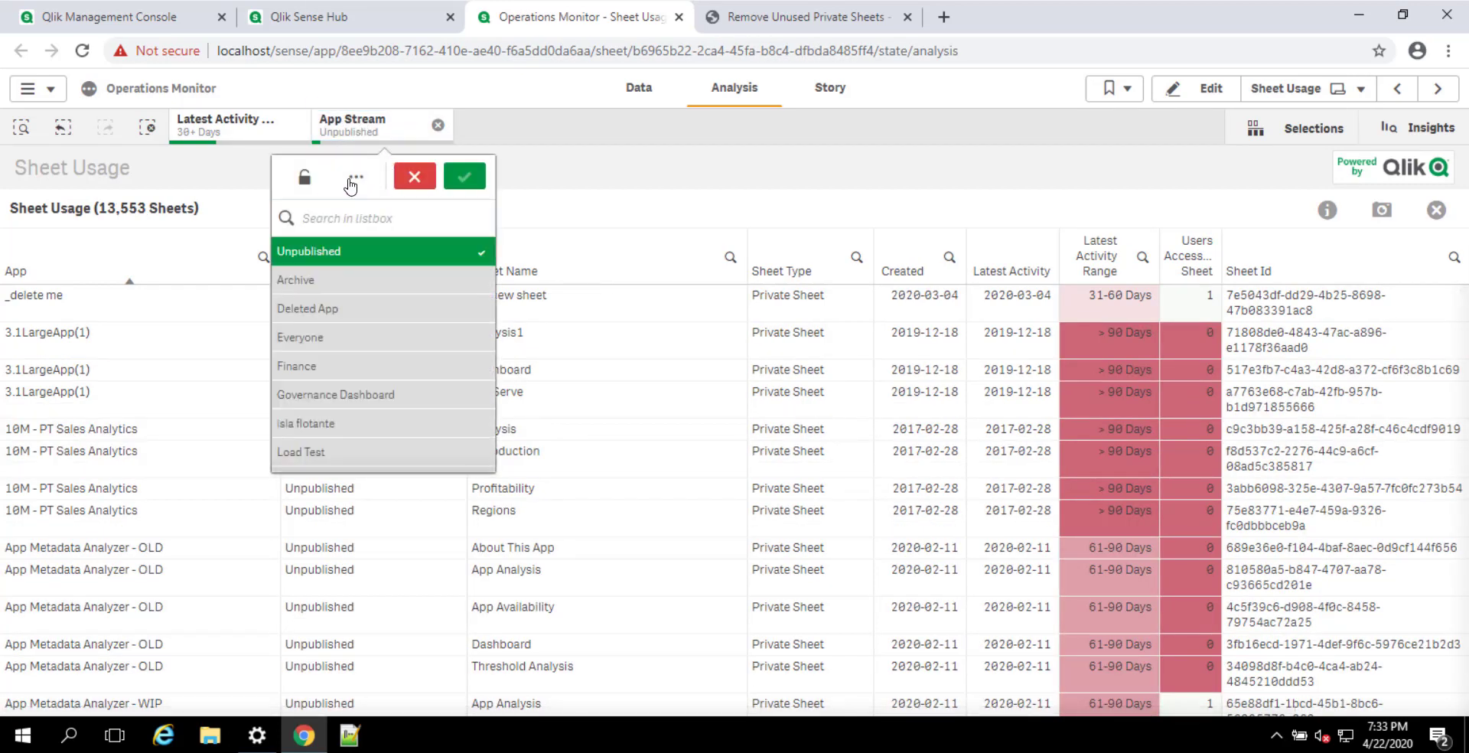
pyautogui.click(354, 177)
pyautogui.click(360, 327)
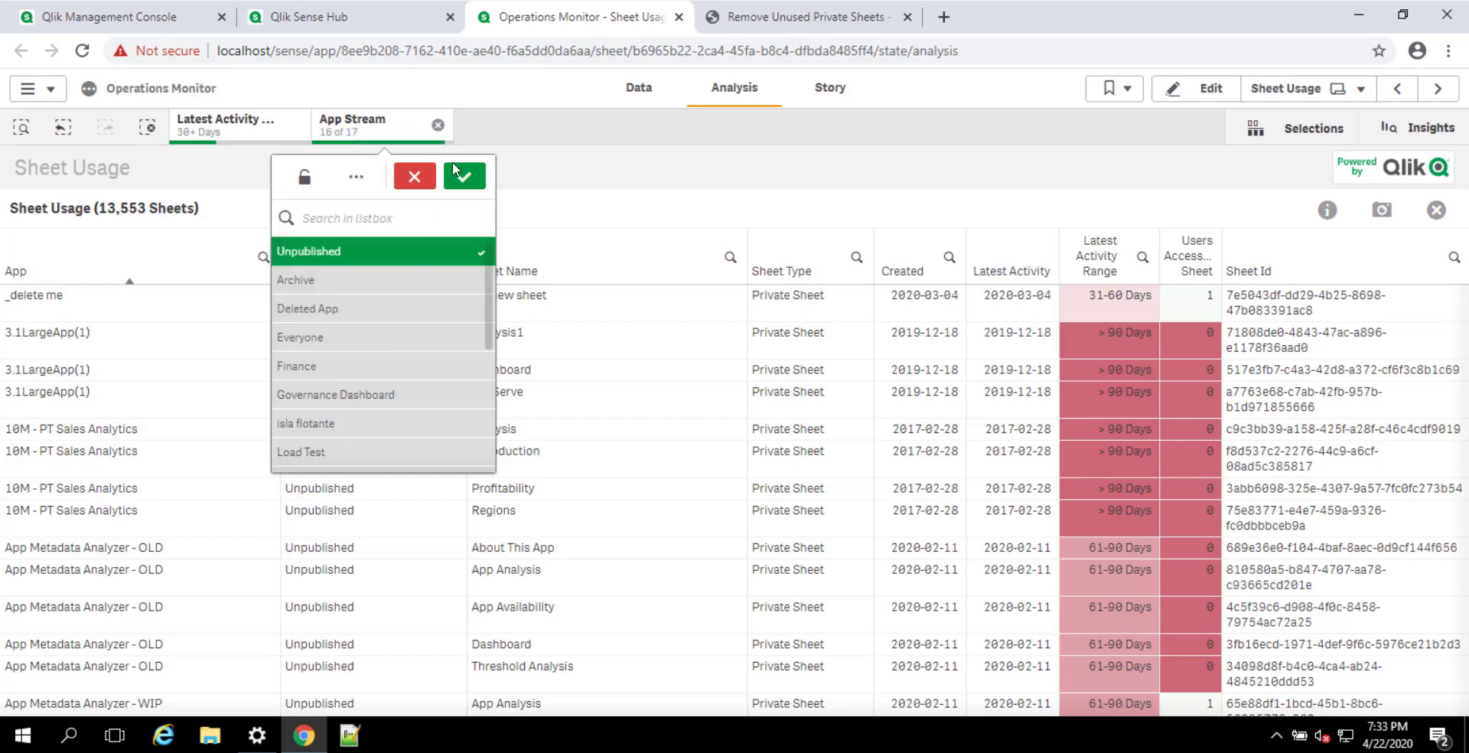
pyautogui.click(652, 330)
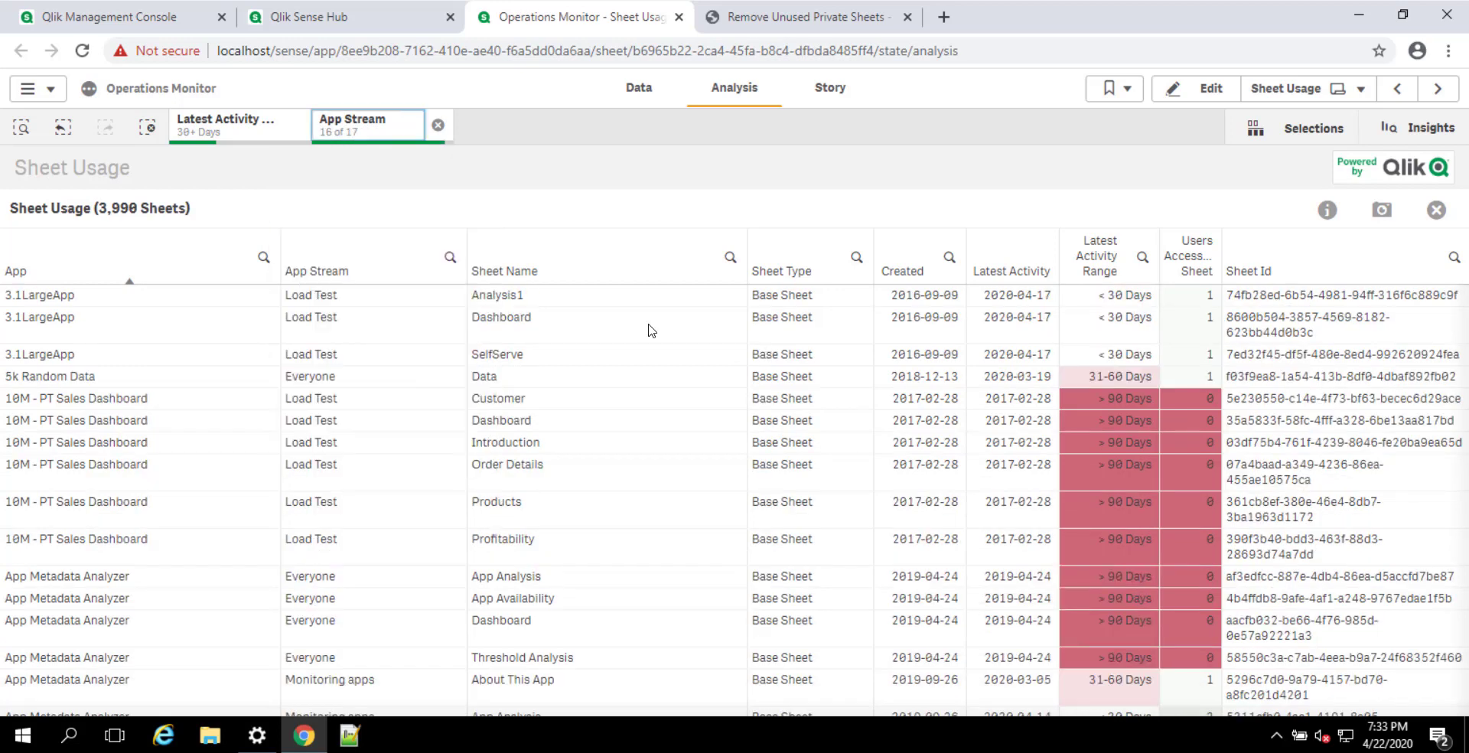
# Filter the Sheet Usage table to Private Sheet as sheet type and > 90 Days as latest activity range.
pyautogui.click(856, 258)
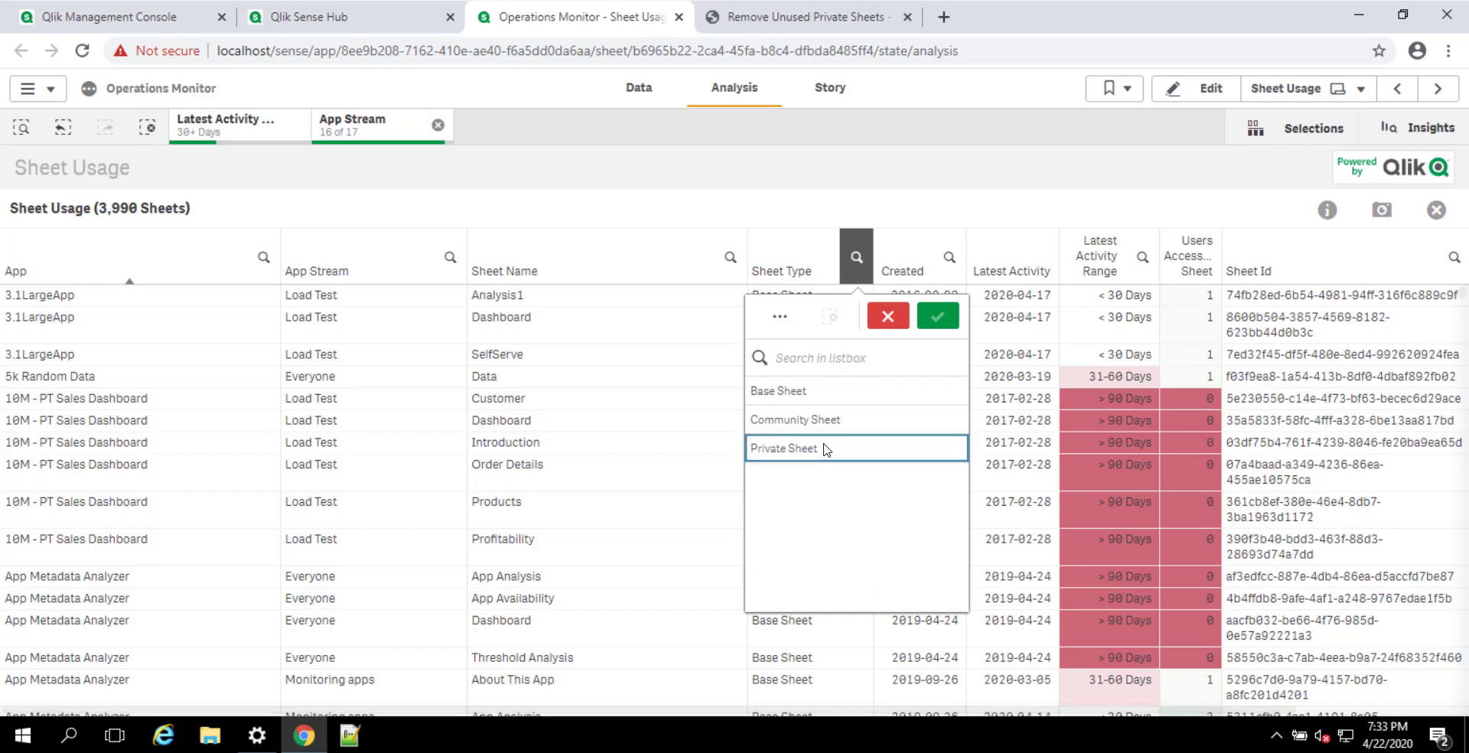
pyautogui.click(831, 449)
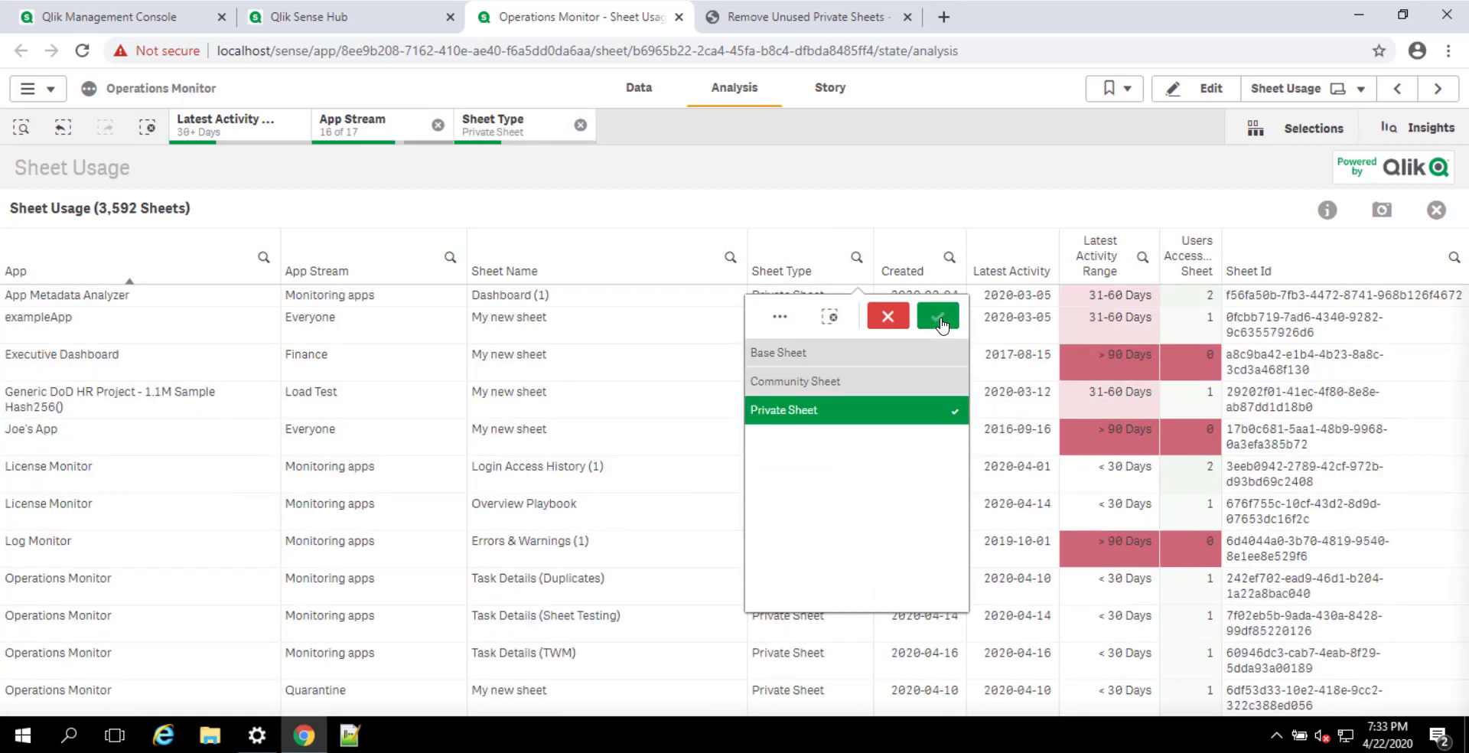
pyautogui.click(938, 317)
pyautogui.click(1142, 259)
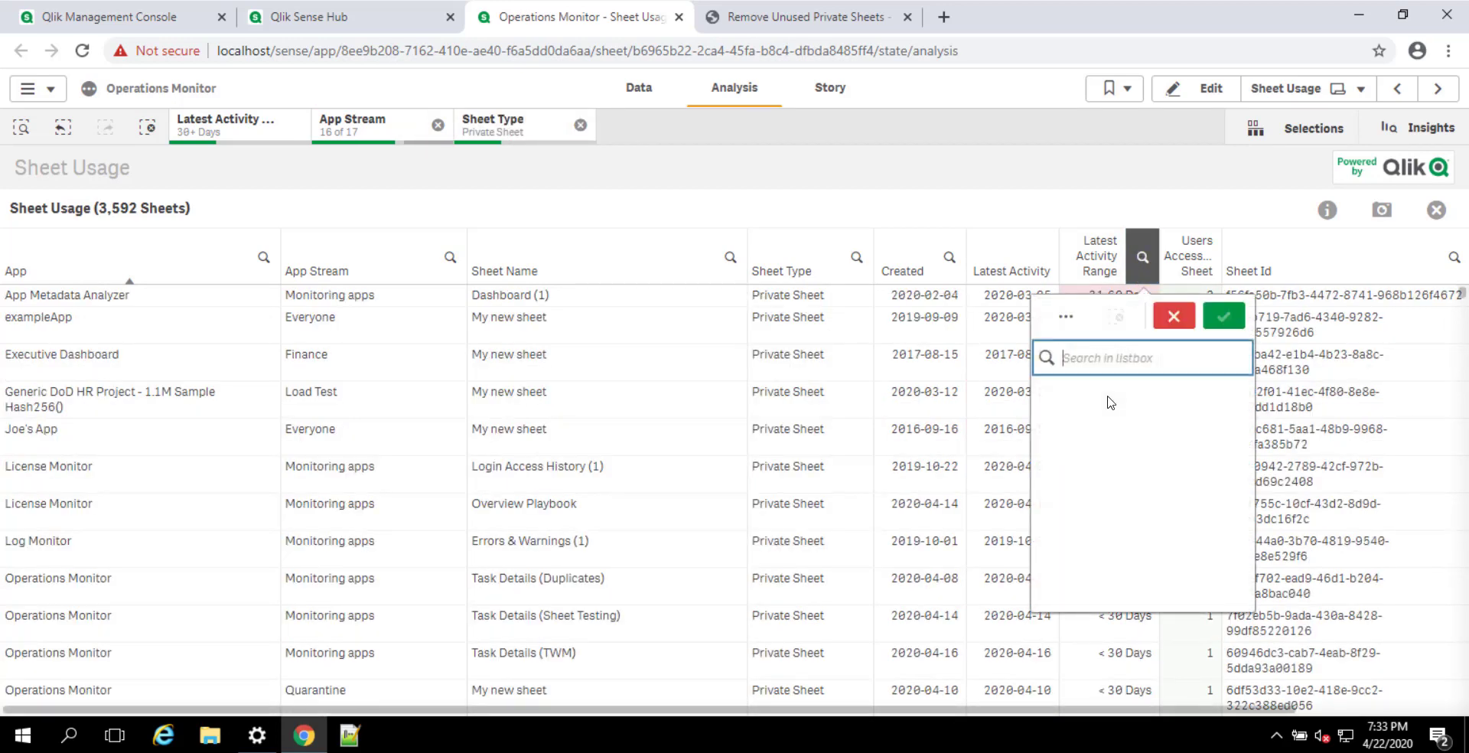
pyautogui.click(1176, 449)
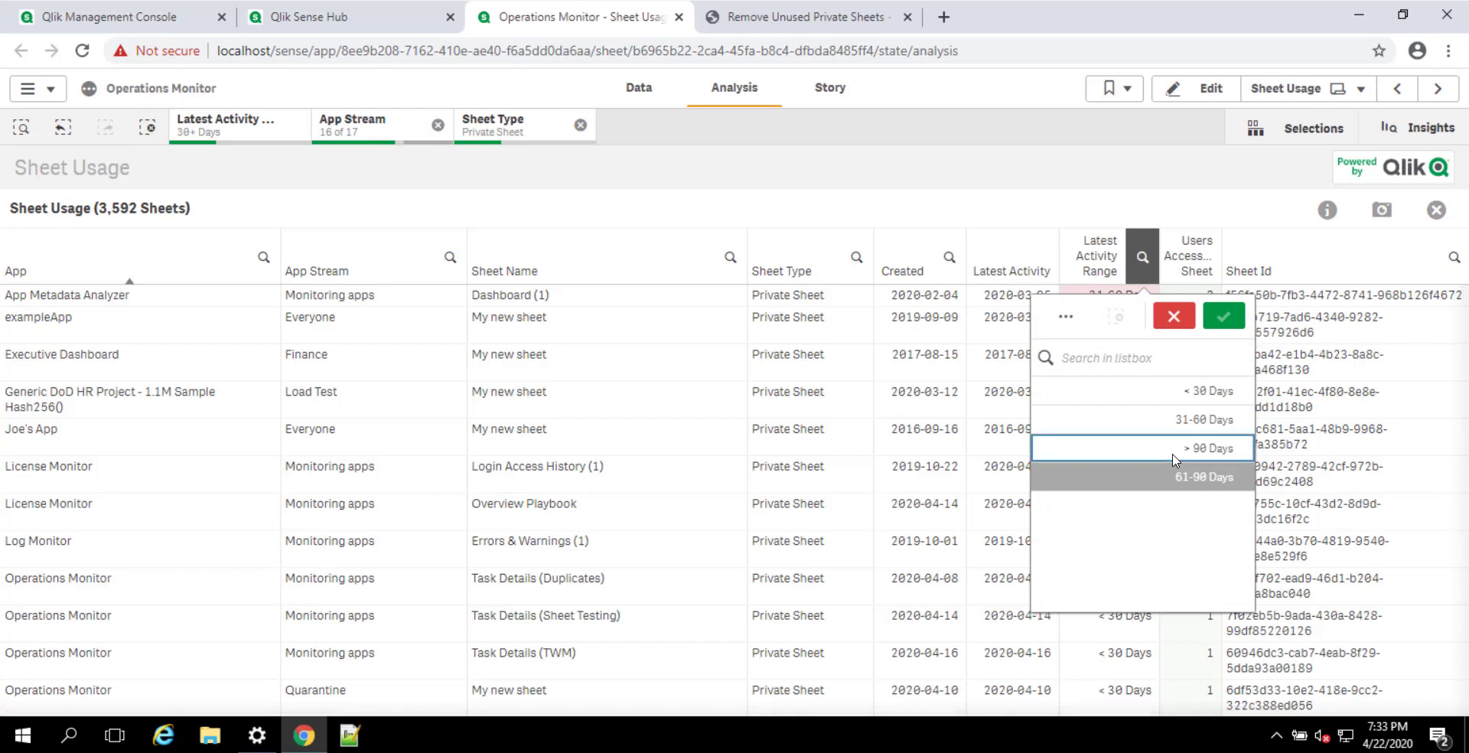
pyautogui.click(1225, 316)
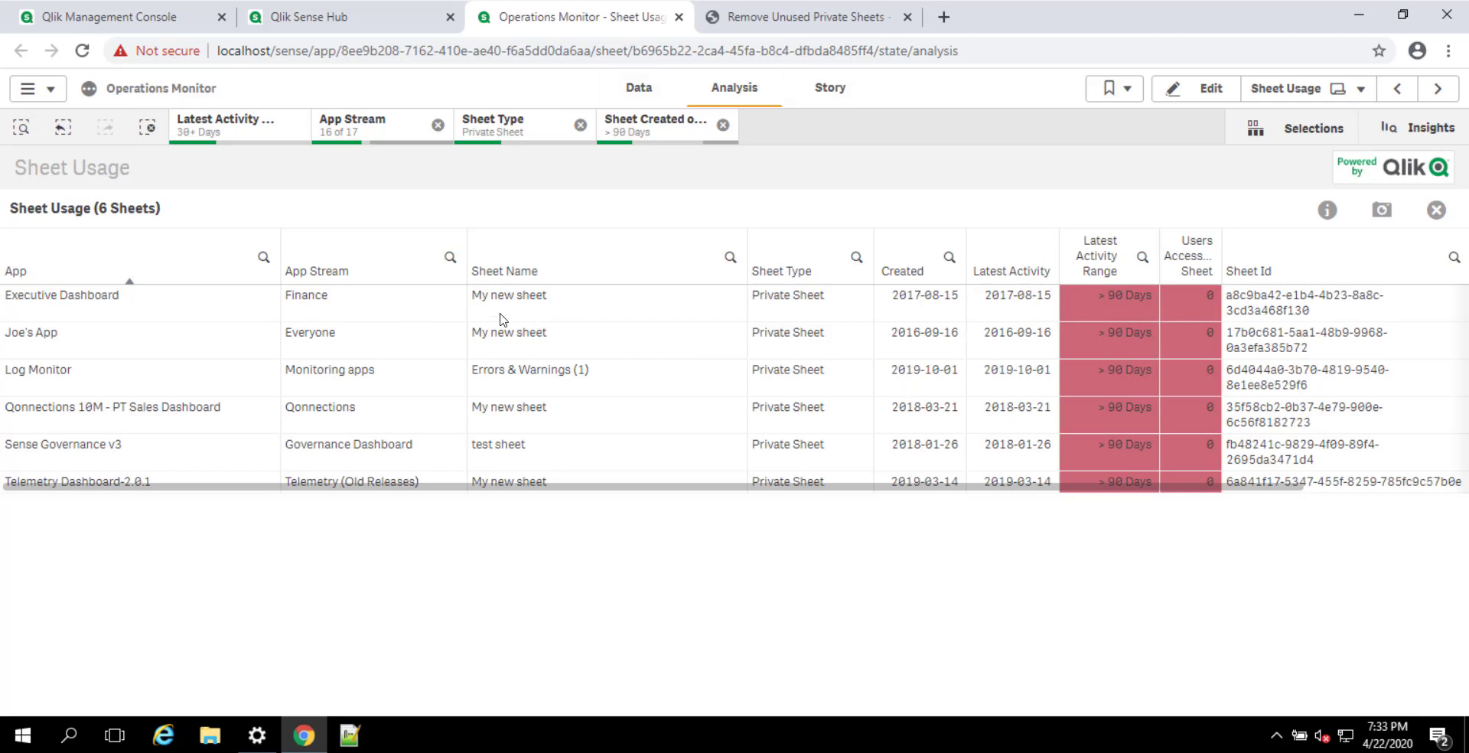
# Export the filtered Sheet Usage table's data, download the resulting file, and show it in its folder.
pyautogui.rightClick(372, 354)
pyautogui.click(443, 439)
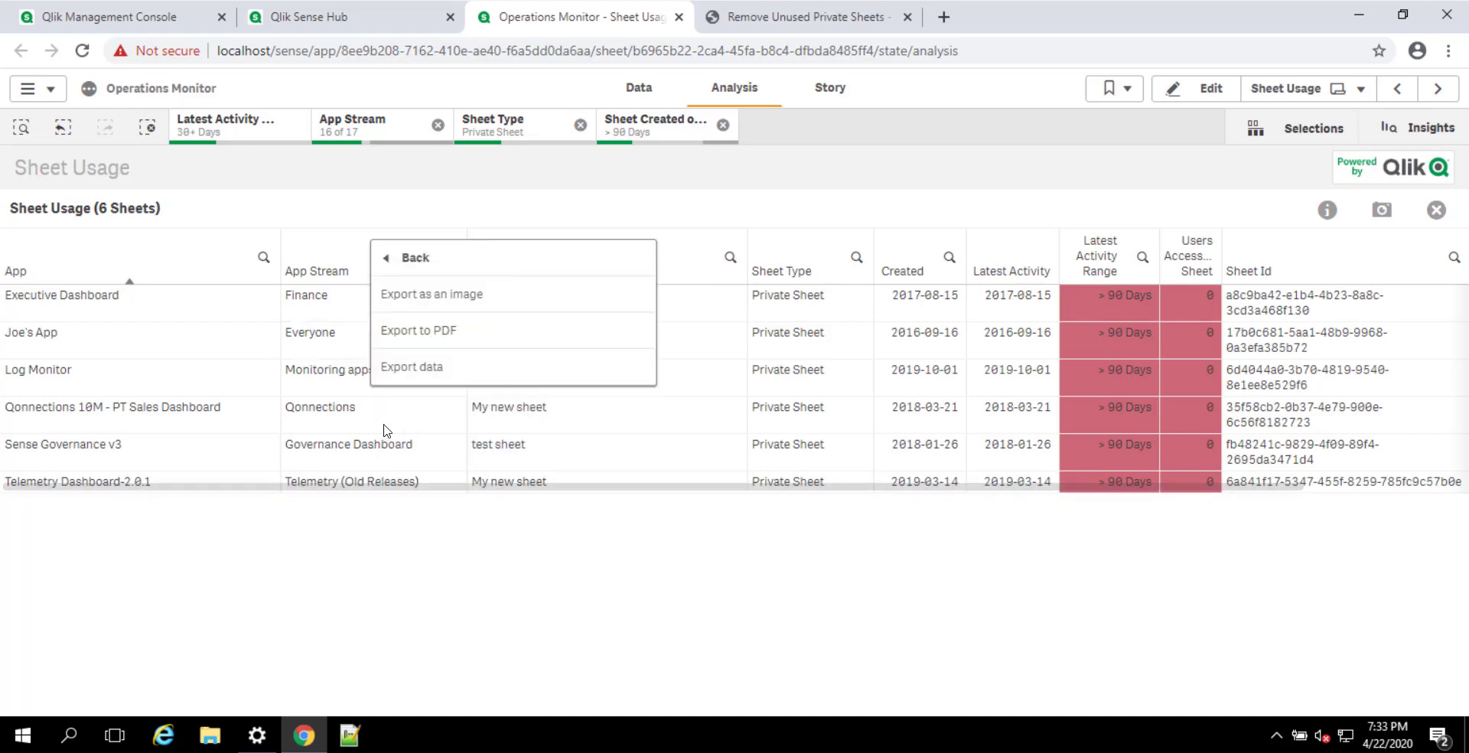
pyautogui.click(413, 366)
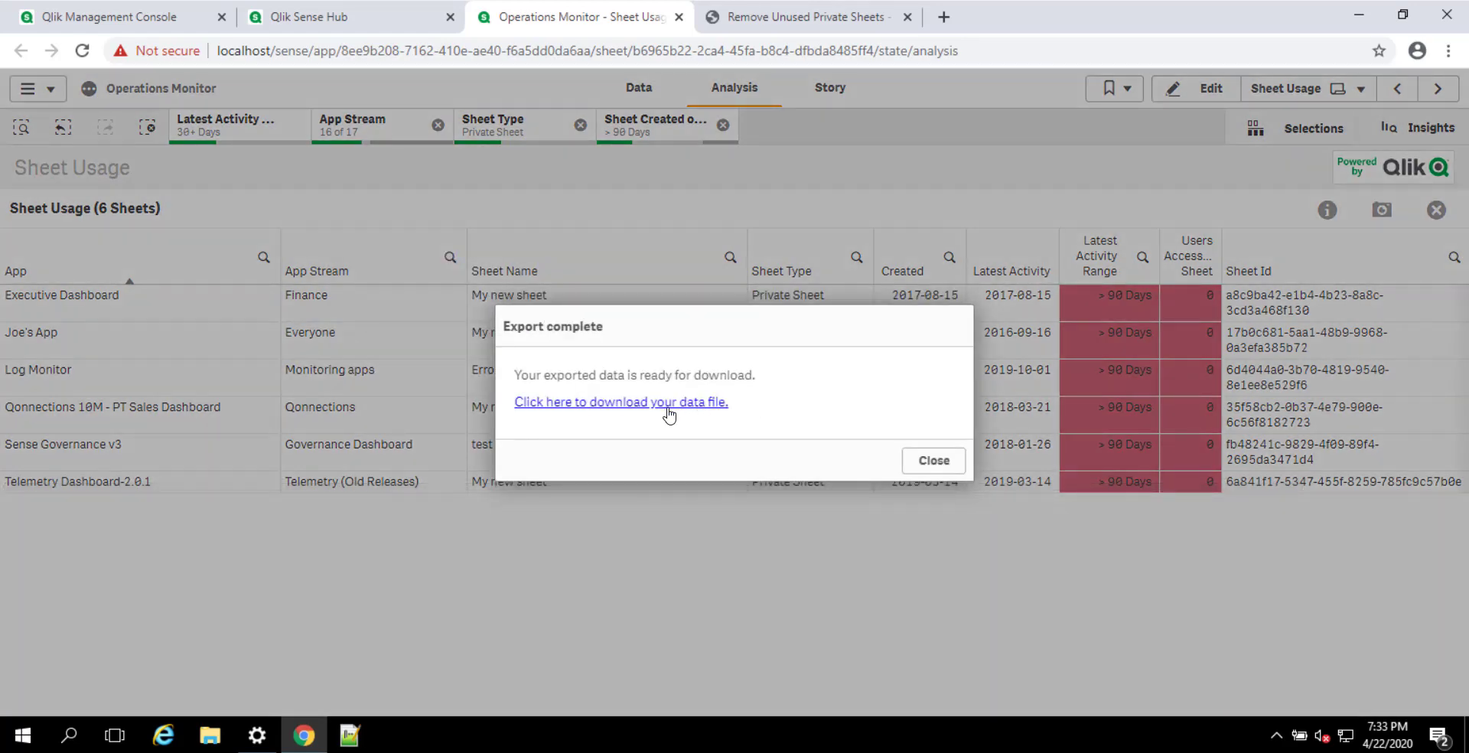
pyautogui.click(663, 387)
pyautogui.click(197, 694)
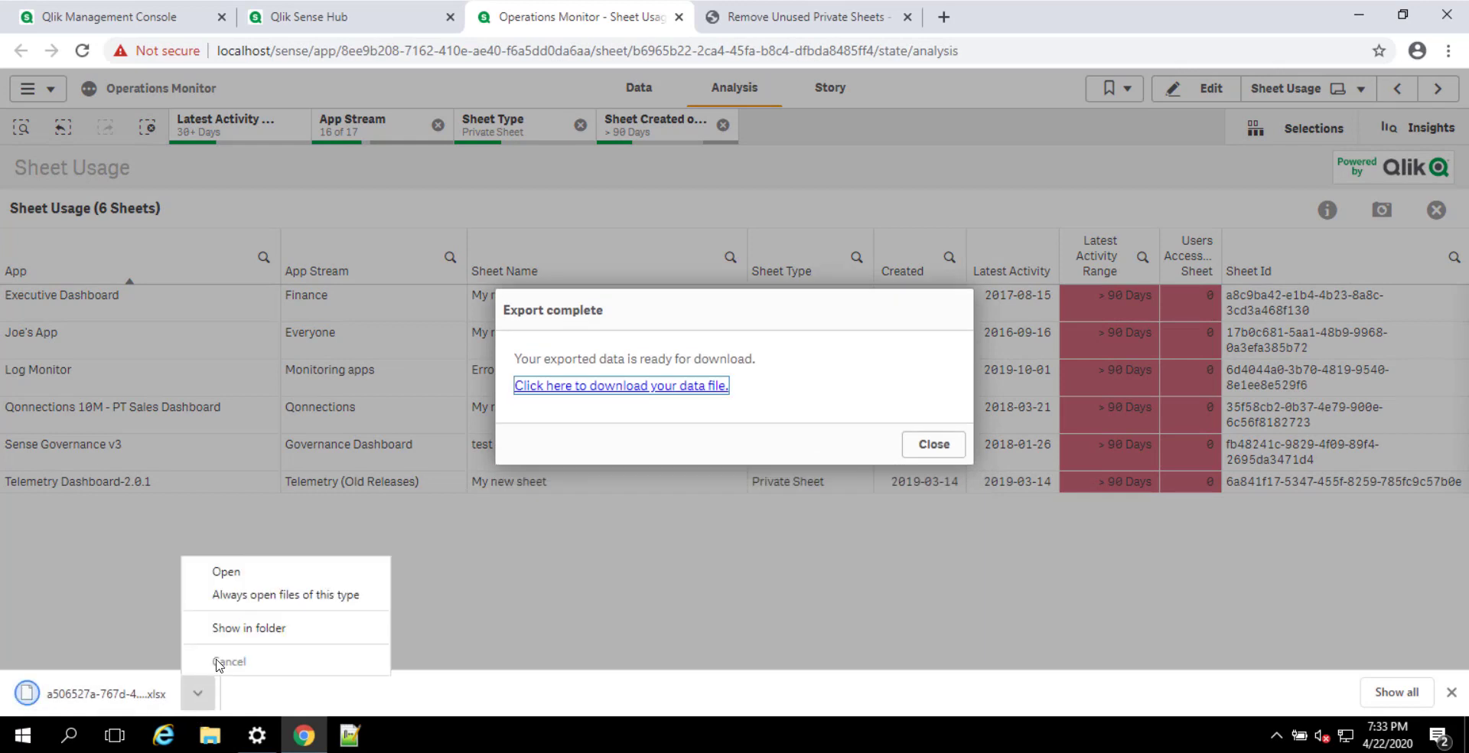
pyautogui.click(215, 624)
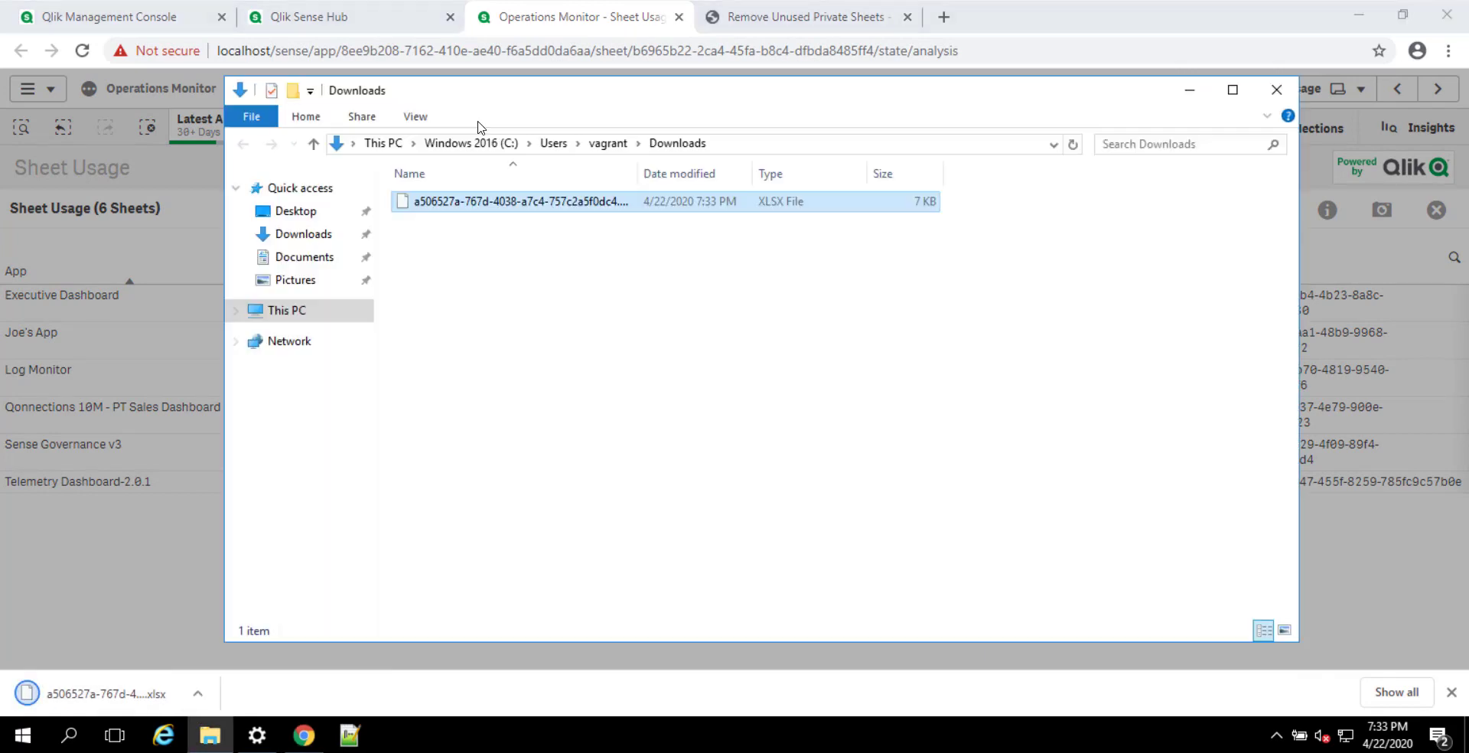
# Rename the exported file in the Downloads folder to sheets.xlsx.
pyautogui.click(503, 205)
pyautogui.write('sheets.xlsx')
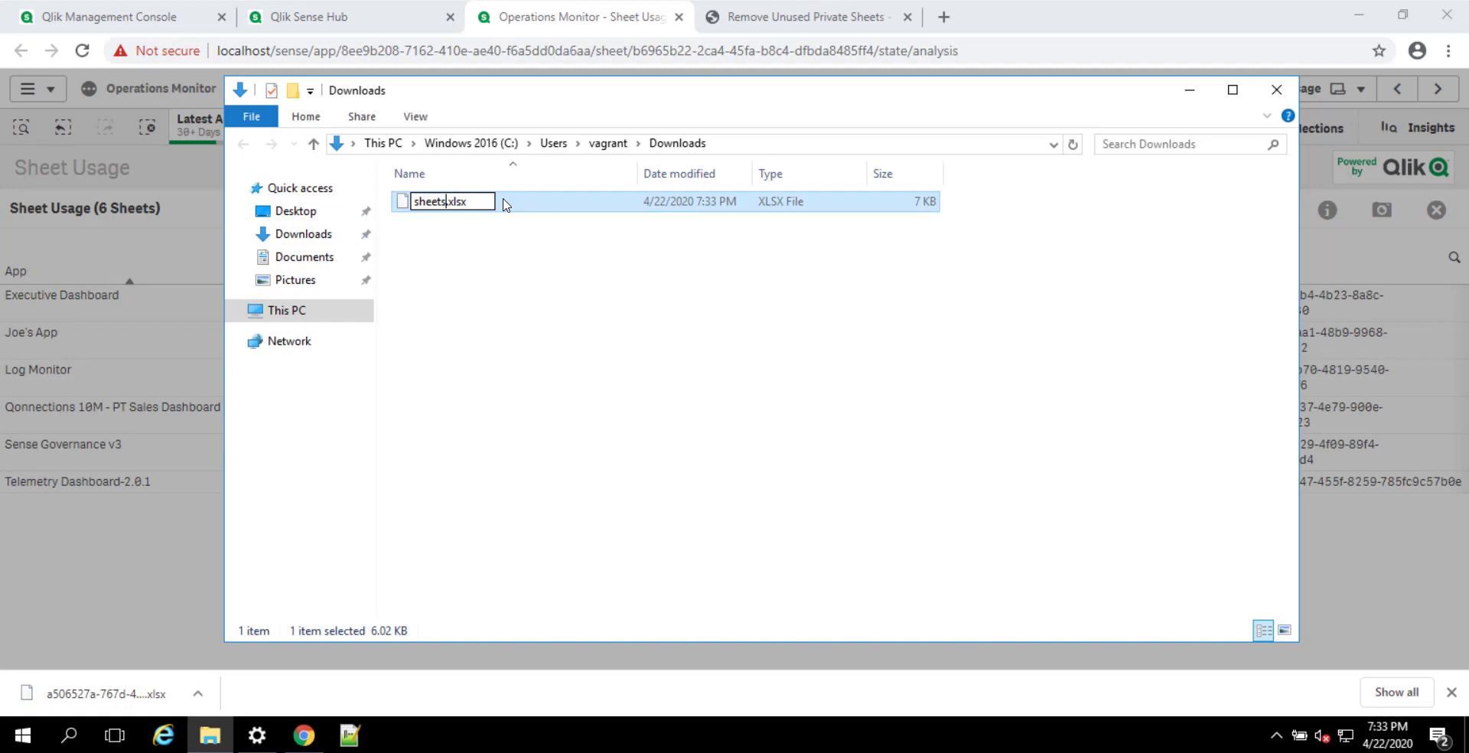
pyautogui.press('Return')
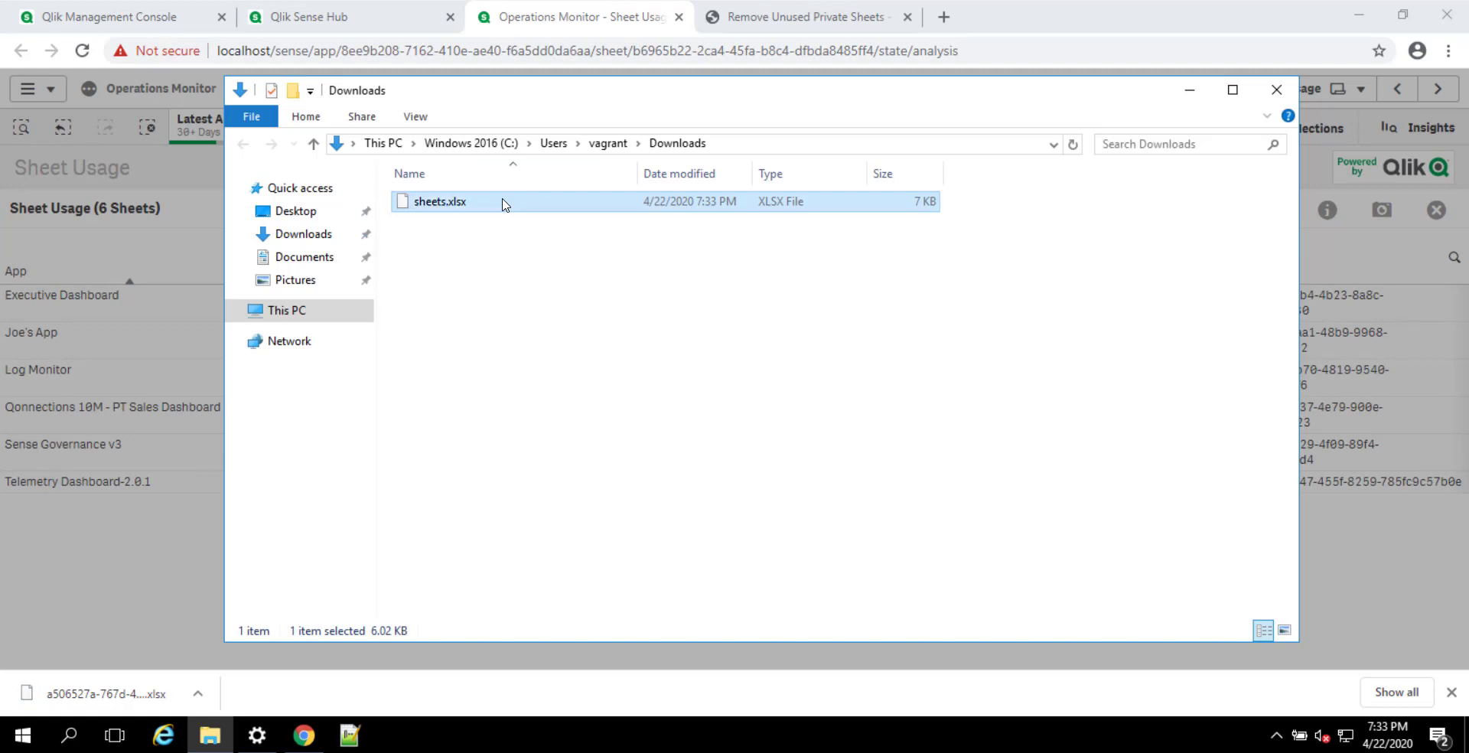
# Place sheets.xlsx in the tmp folder on the C: drive.
pyautogui.click(277, 311)
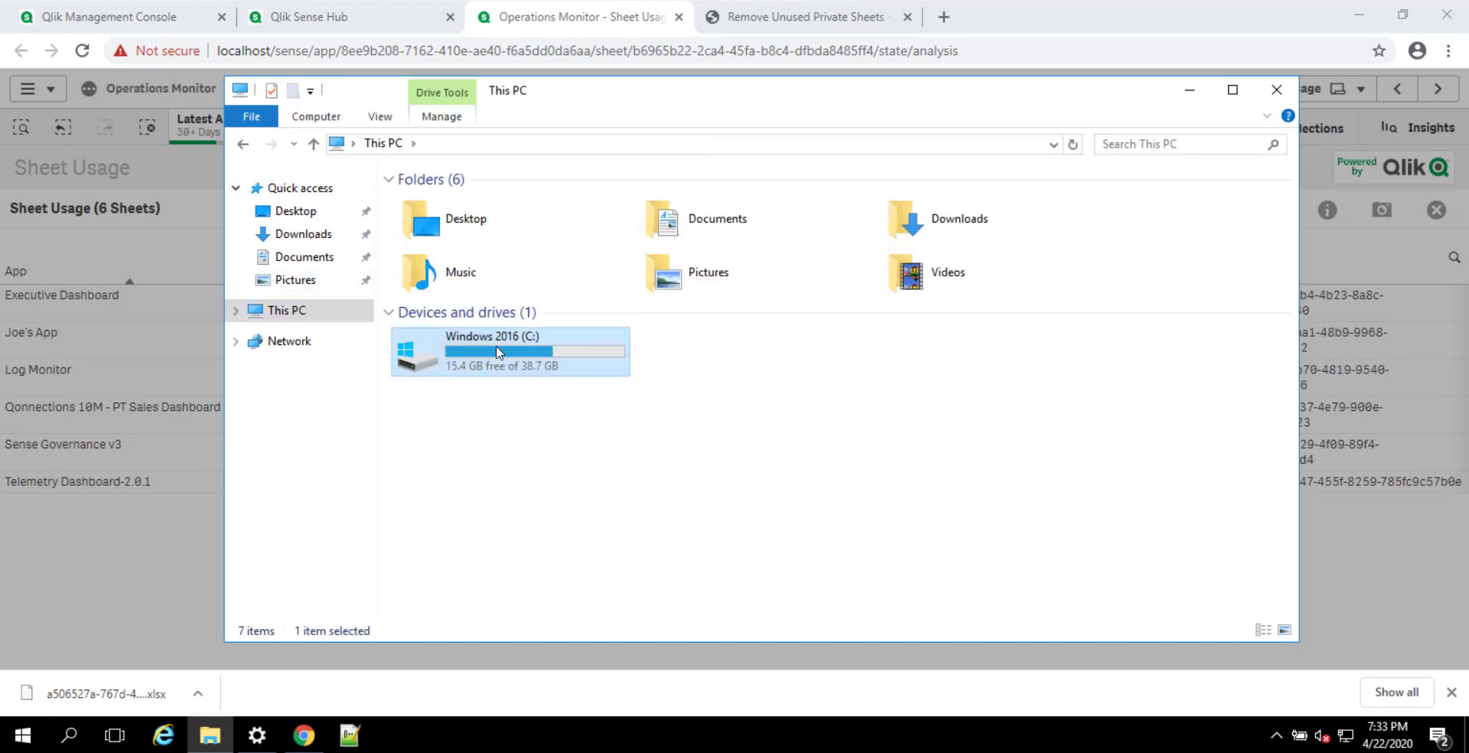
pyautogui.doubleClick(499, 352)
pyautogui.doubleClick(571, 379)
pyautogui.hotkey('ctrl', 'v')
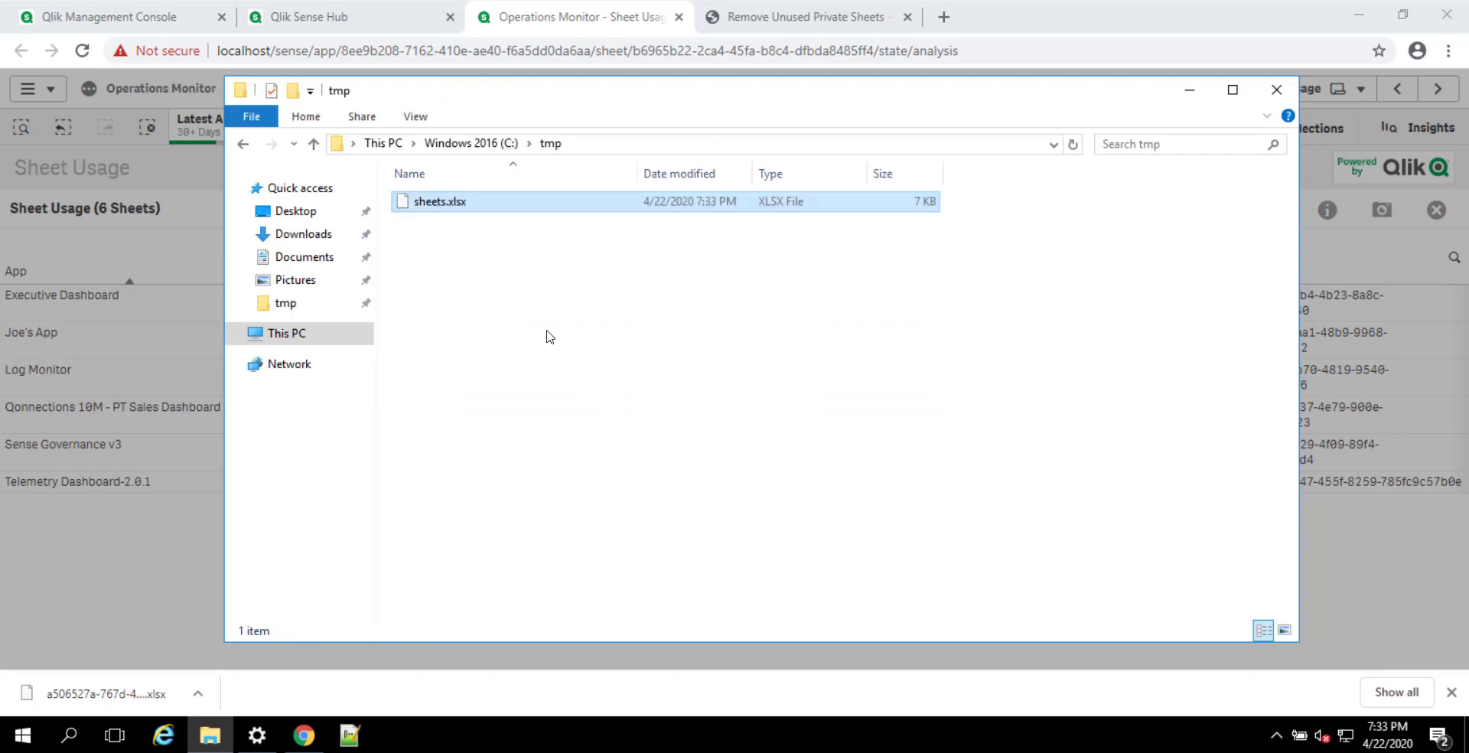
# Copy the Script to Tag Unused Private Sheets from the Admin Playbook page and paste it into a blank Notepad++ document.
pyautogui.click(750, 17)
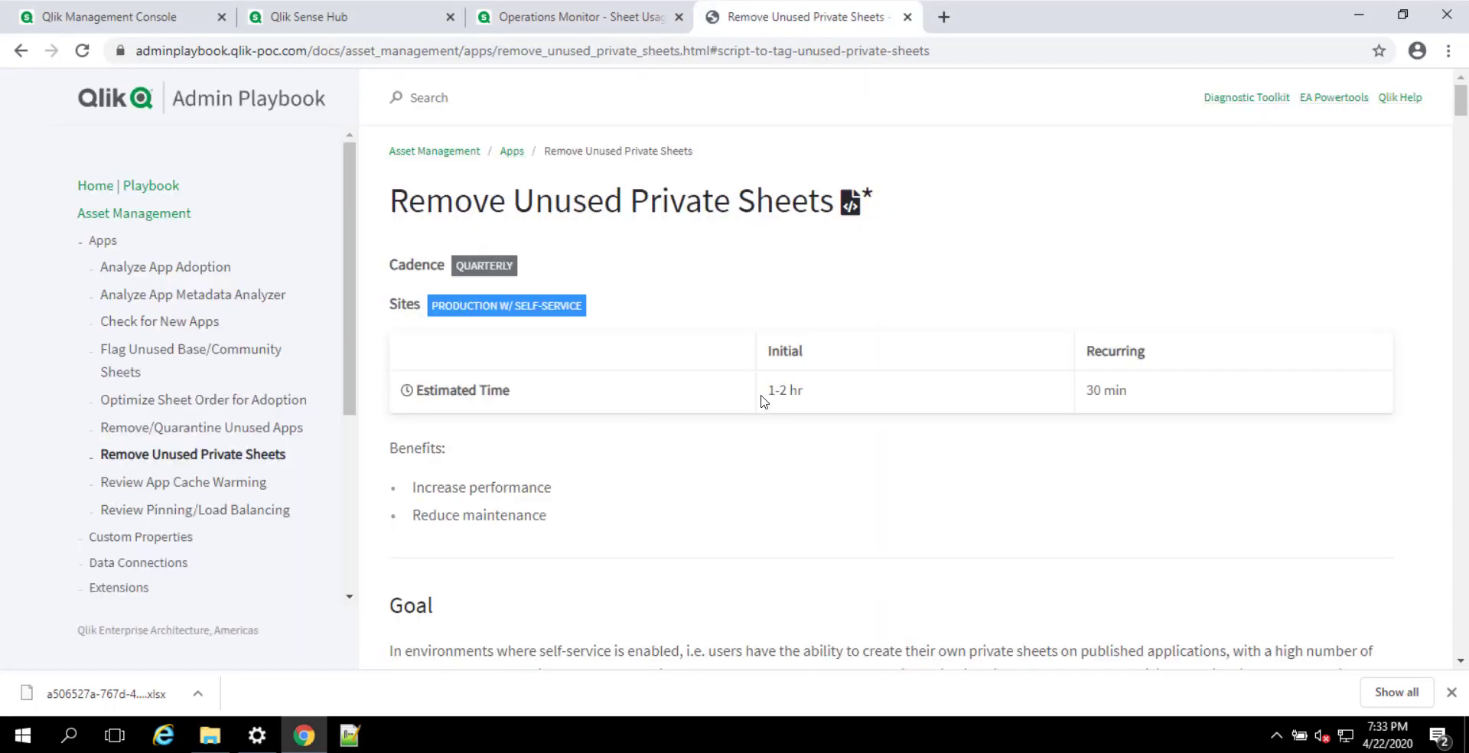
pyautogui.scroll(-10, 762, 400)
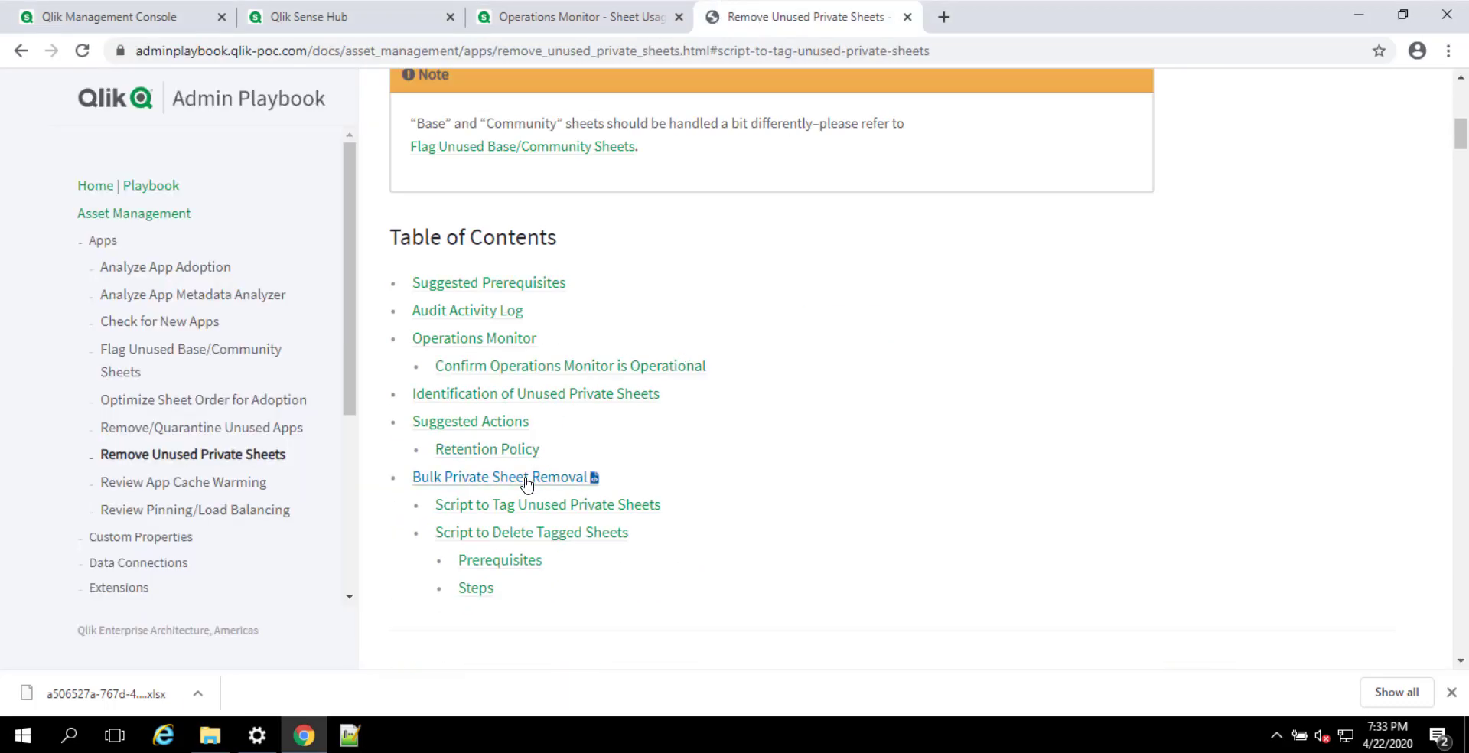
pyautogui.click(521, 507)
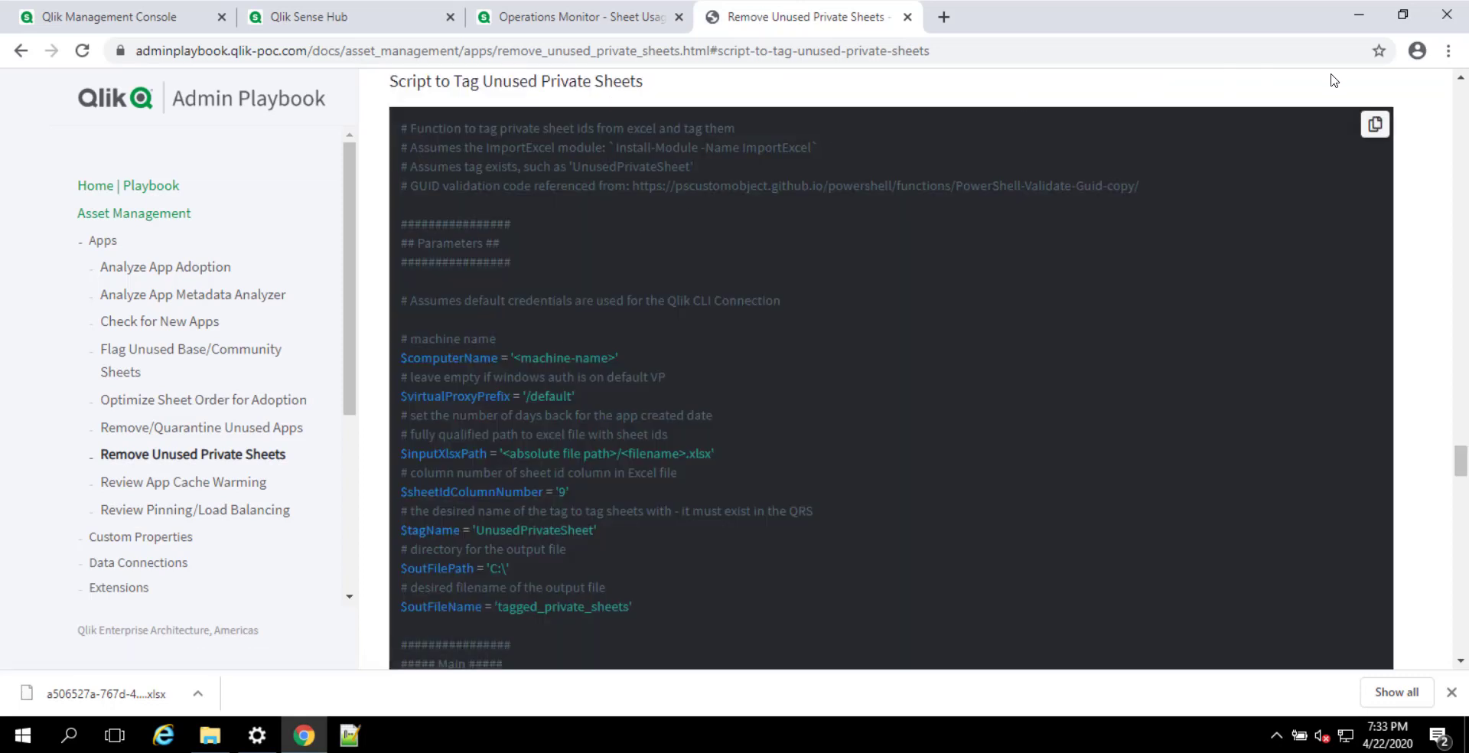
pyautogui.click(1374, 129)
pyautogui.click(350, 735)
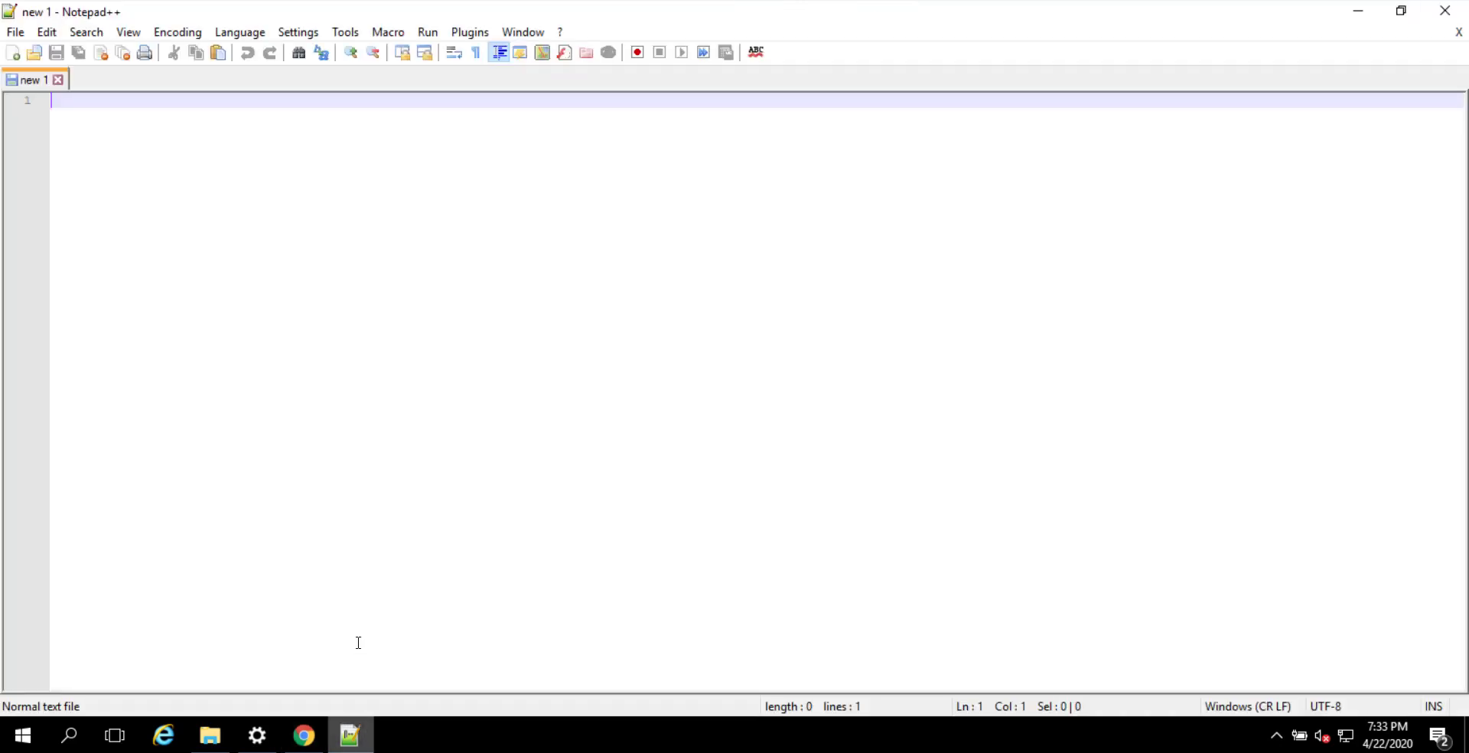
pyautogui.hotkey('ctrl', 'v')
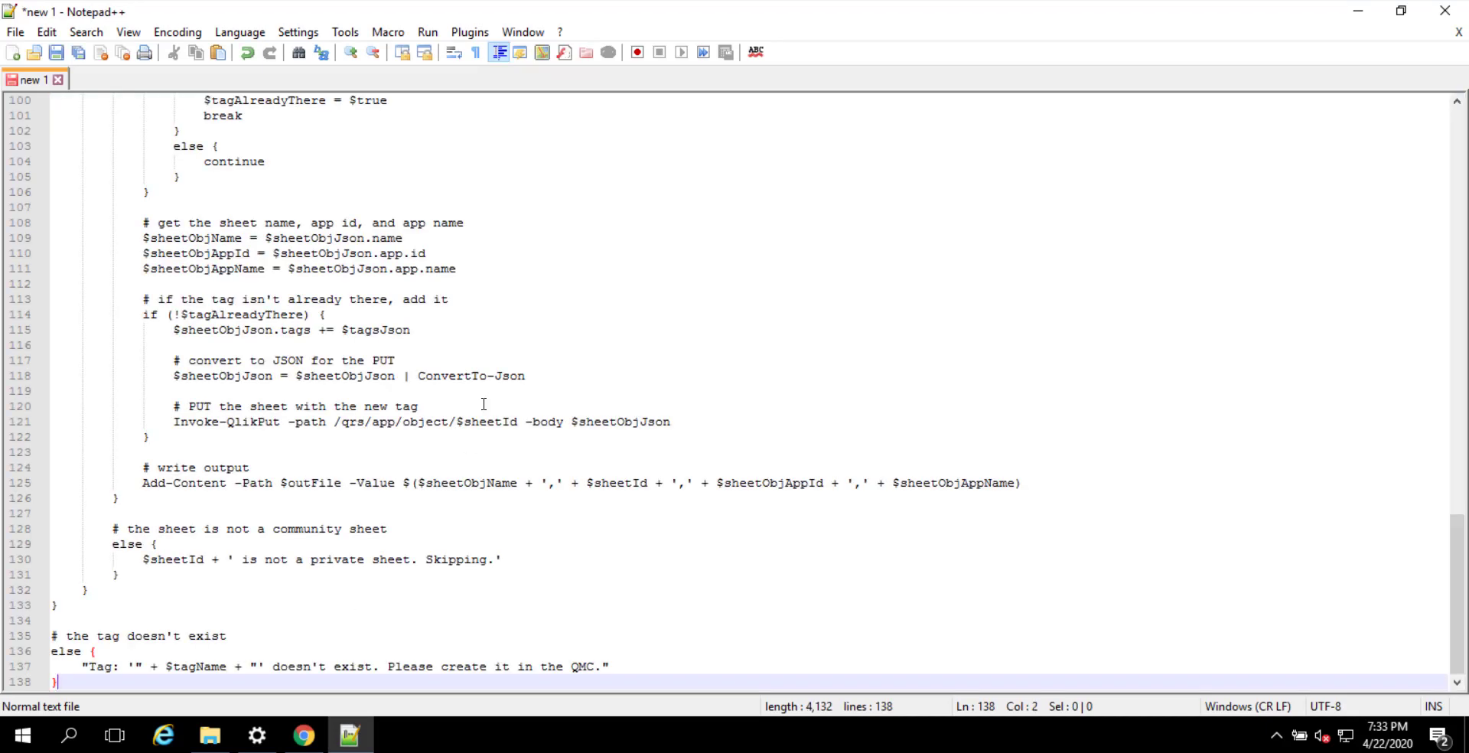
pyautogui.scroll(1, 452, 494)
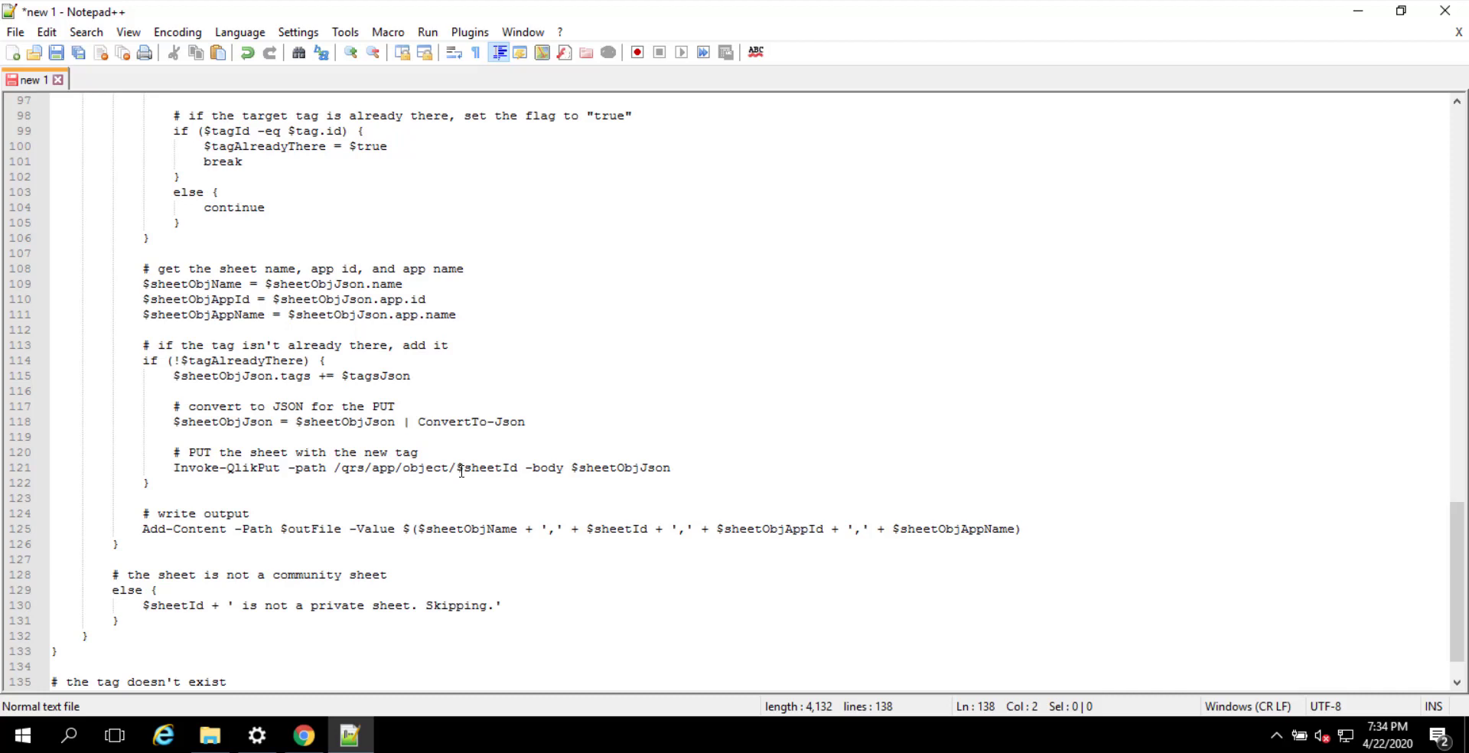
# Save the pasted script as sheetTag.ps1 in the tmp folder.
pyautogui.hotkey('ctrl', 's')
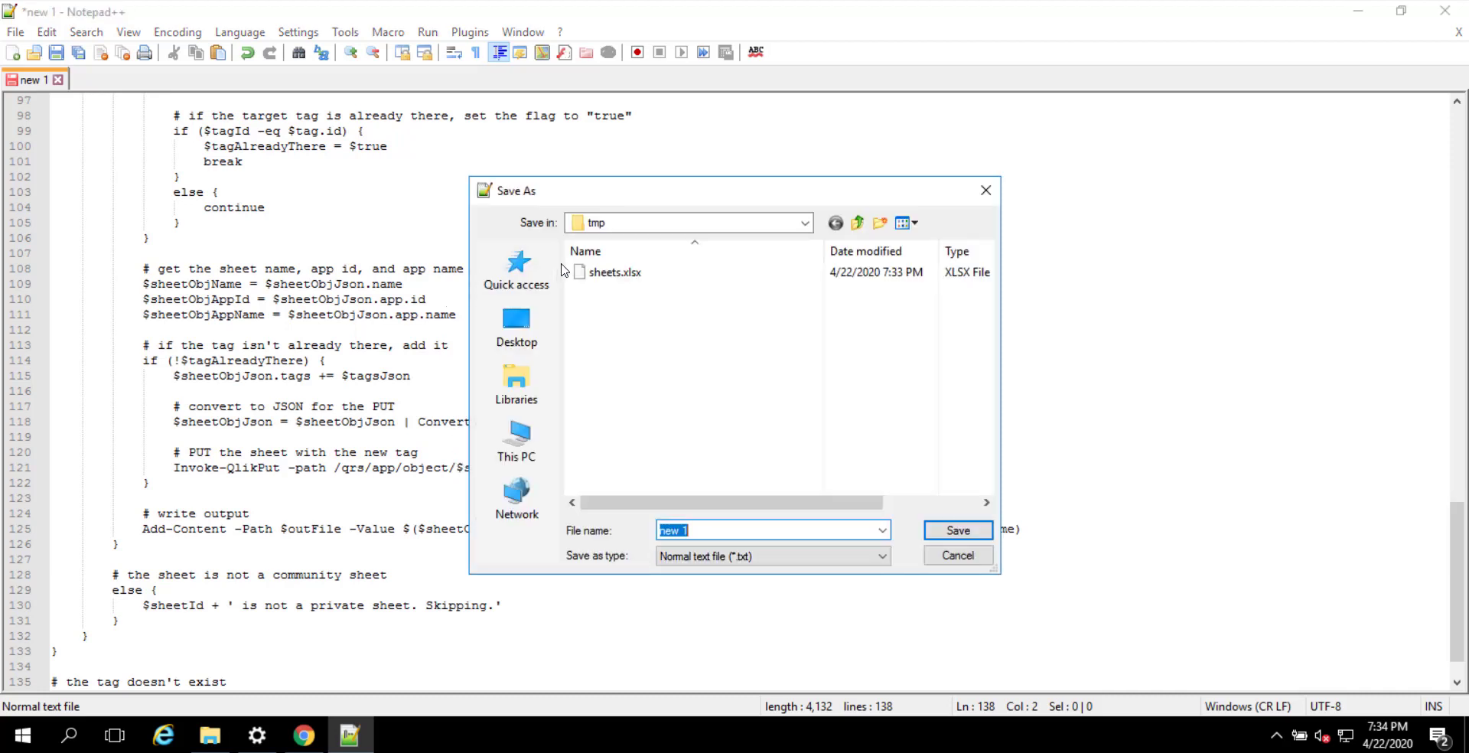
pyautogui.write('sheet')
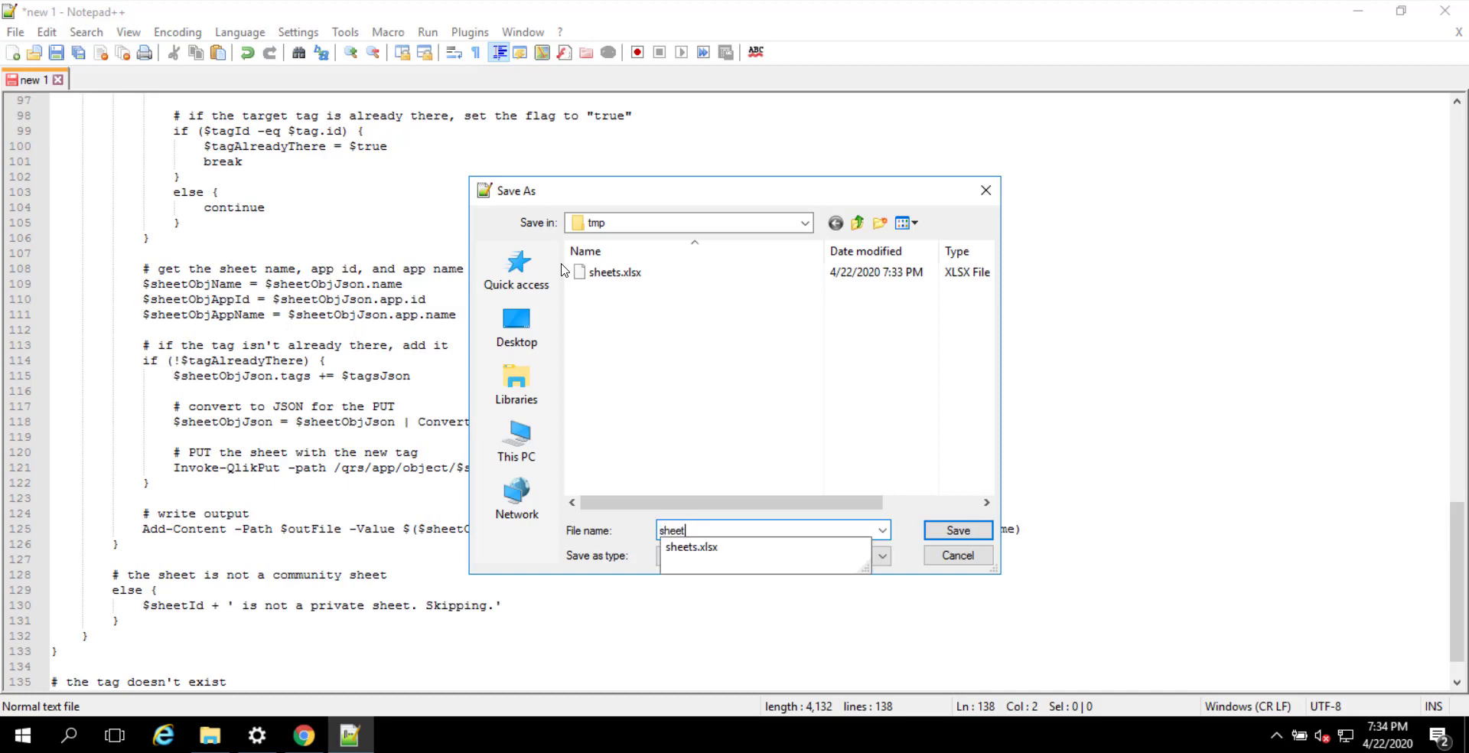
pyautogui.write('Tag.ps1')
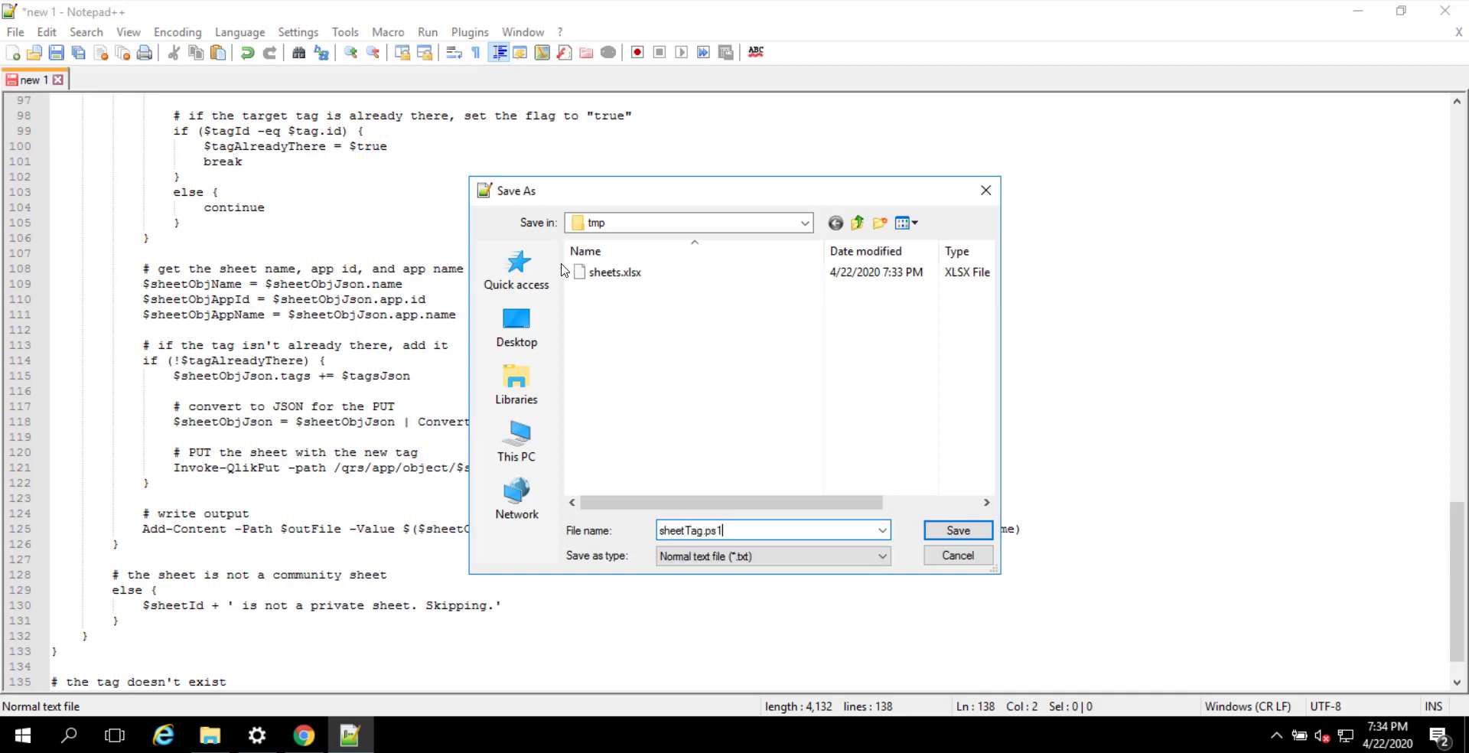
pyautogui.press('Return')
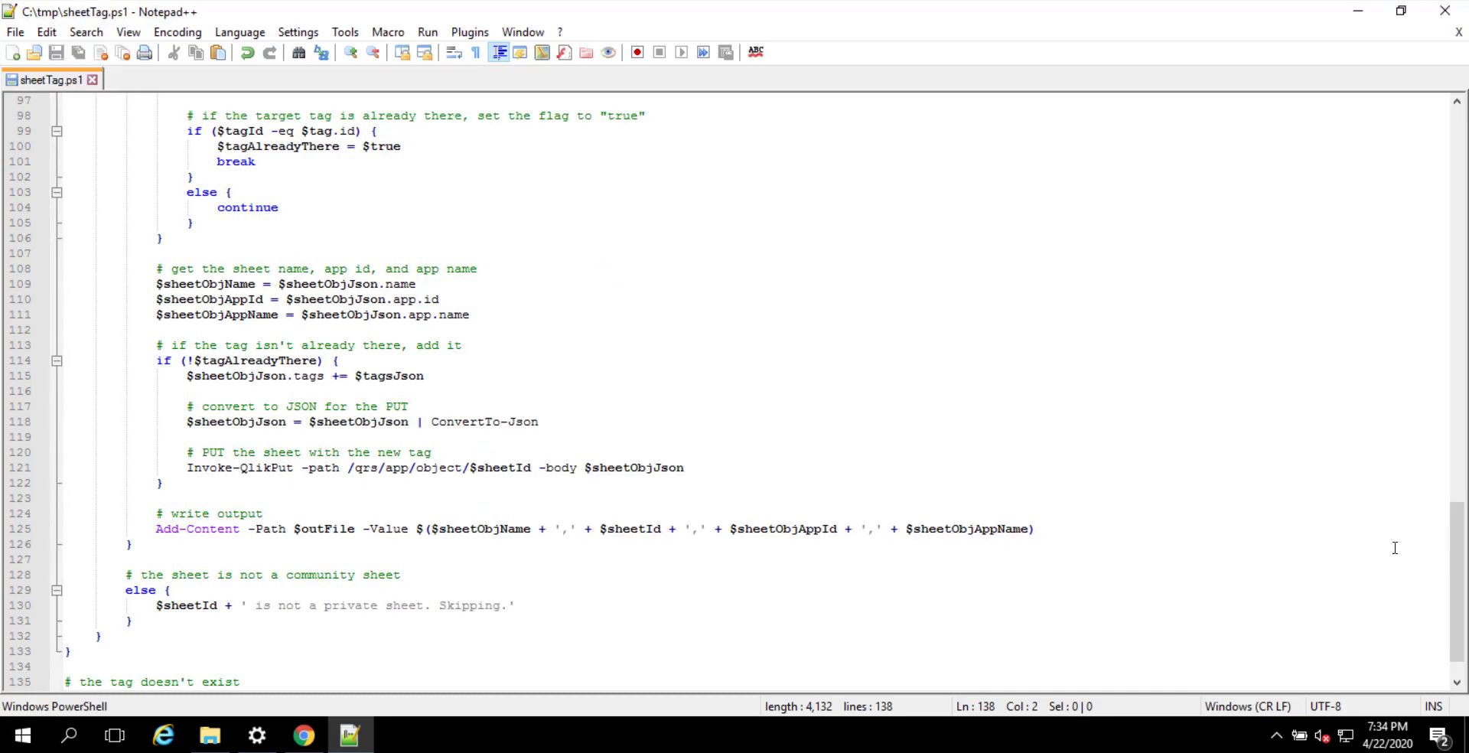
# In the script parameters, set $computerName to 'localhost' and empty the $virtualProxyPrefix value, saving the file.
pyautogui.scroll(20, 1451, 553)
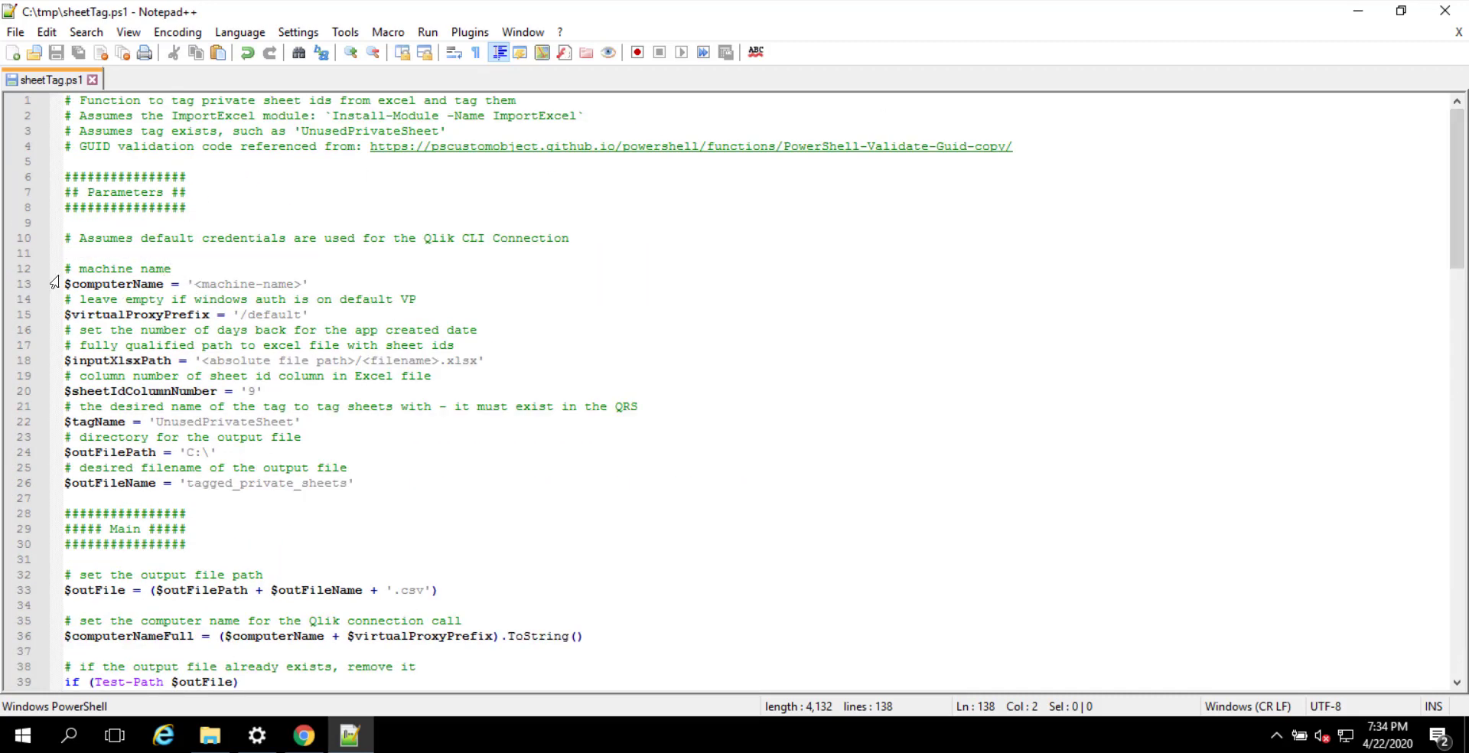
pyautogui.moveTo(196, 283); pyautogui.dragTo(304, 281)
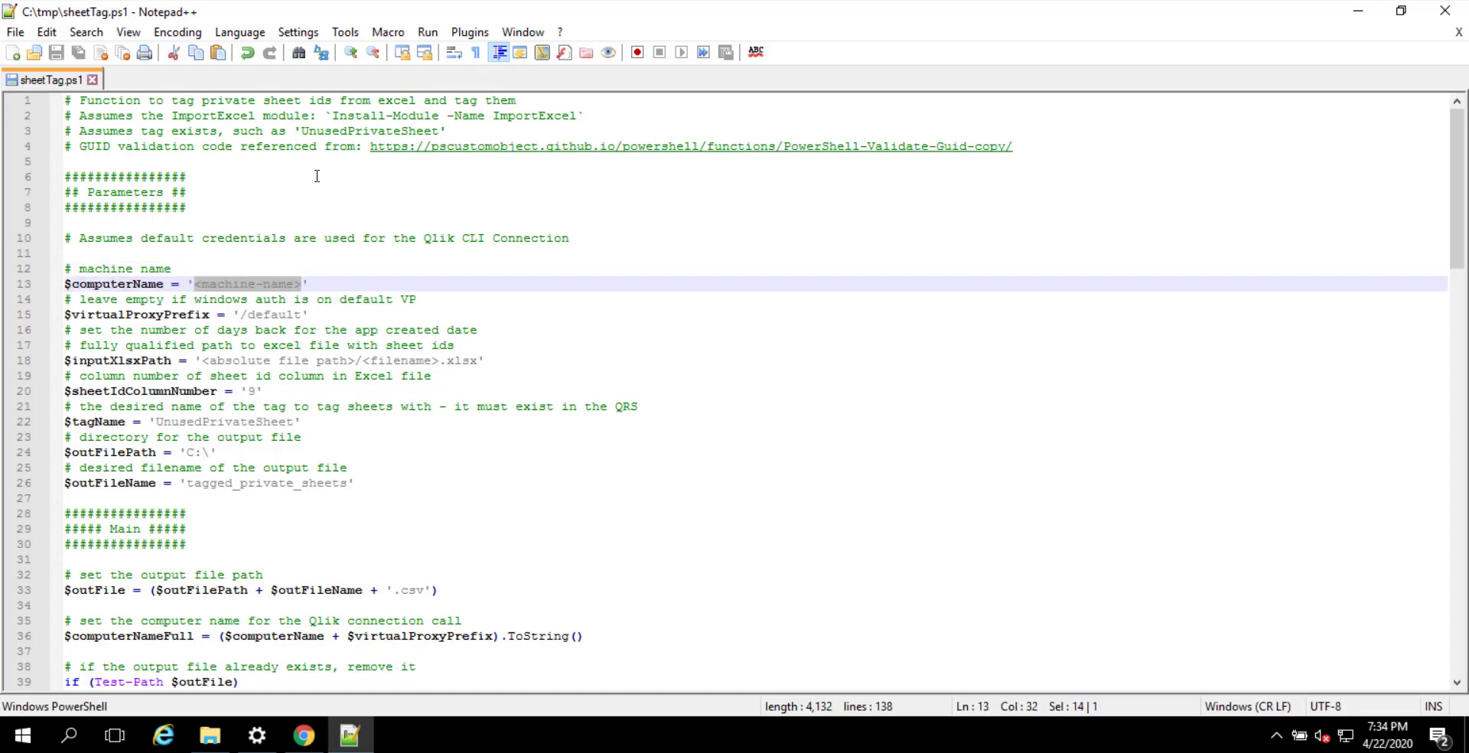
pyautogui.write('localhost')
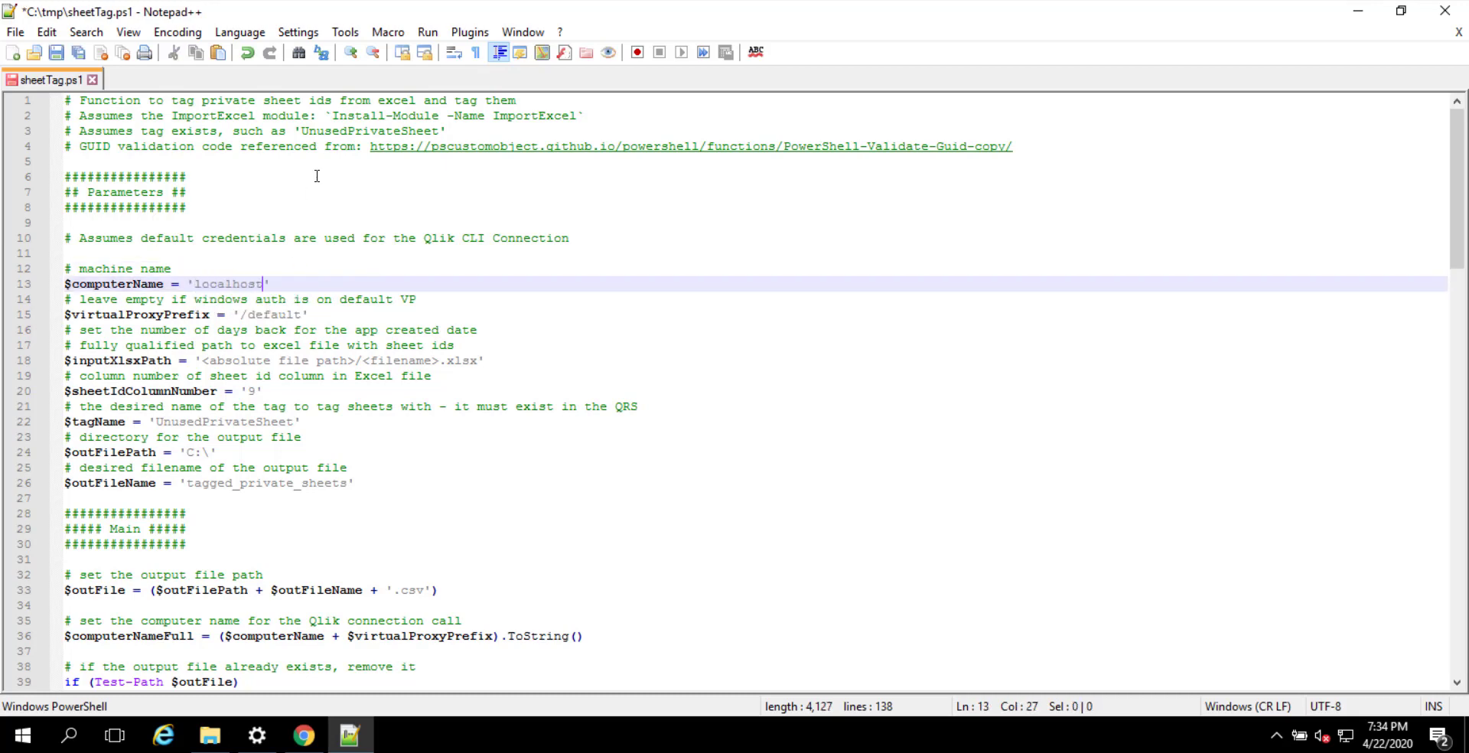
pyautogui.hotkey('ctrl', 's')
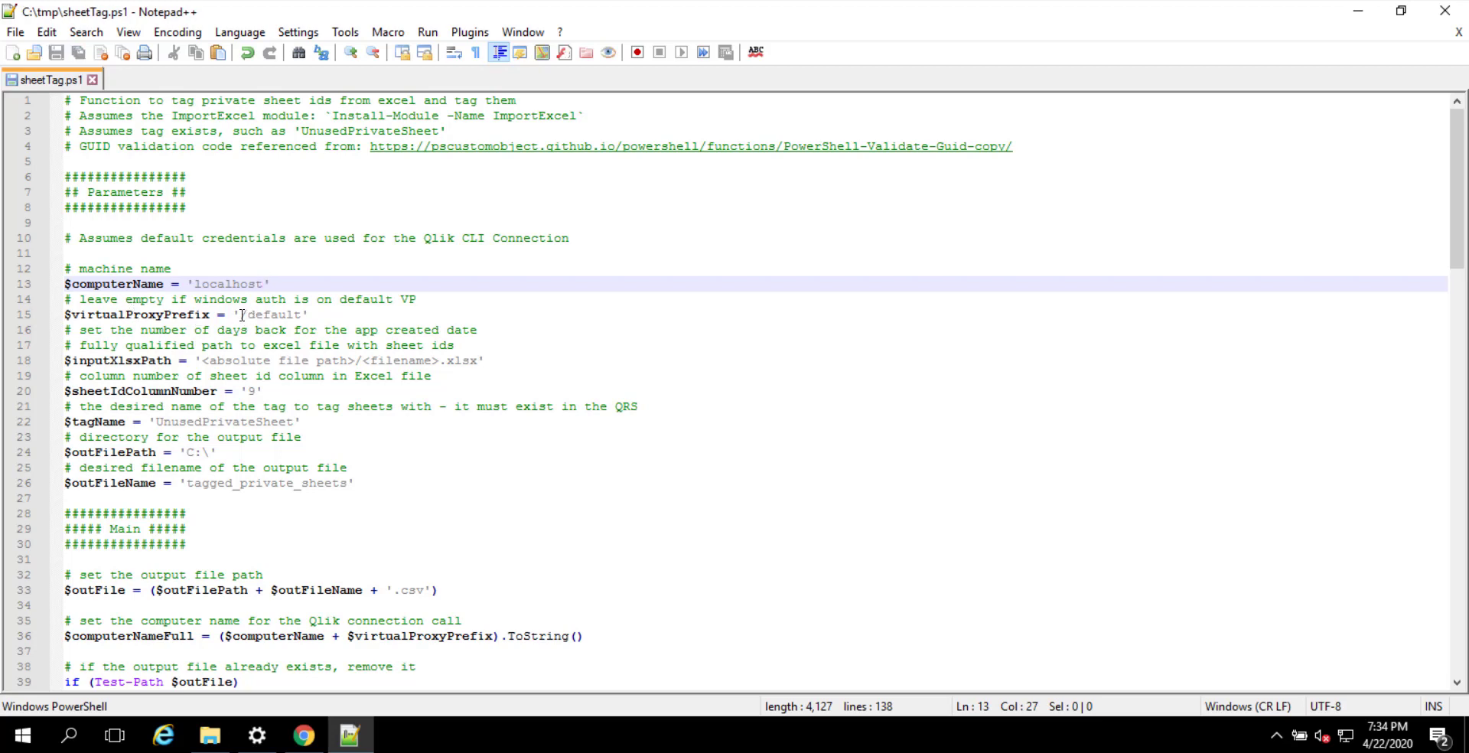
pyautogui.moveTo(242, 314); pyautogui.dragTo(302, 310)
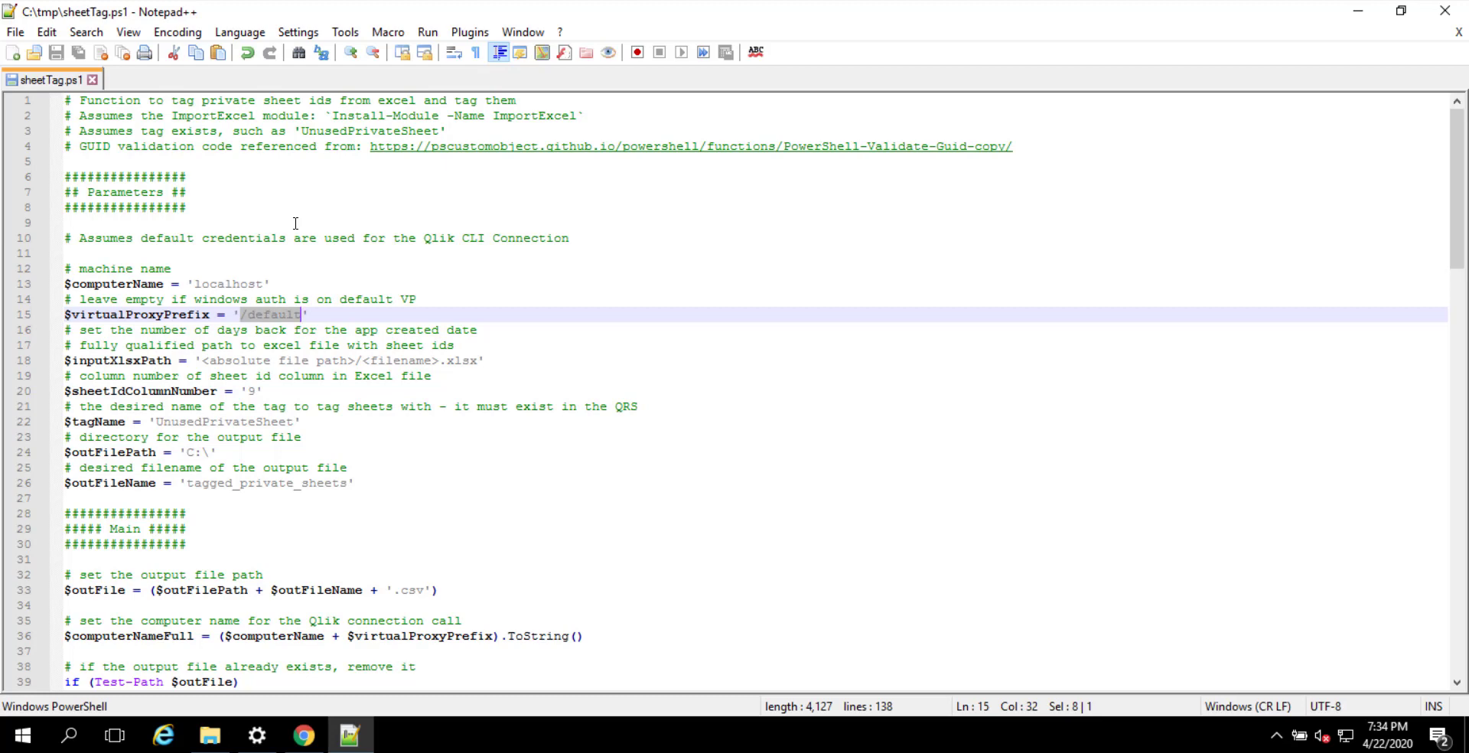
pyautogui.press('Delete')
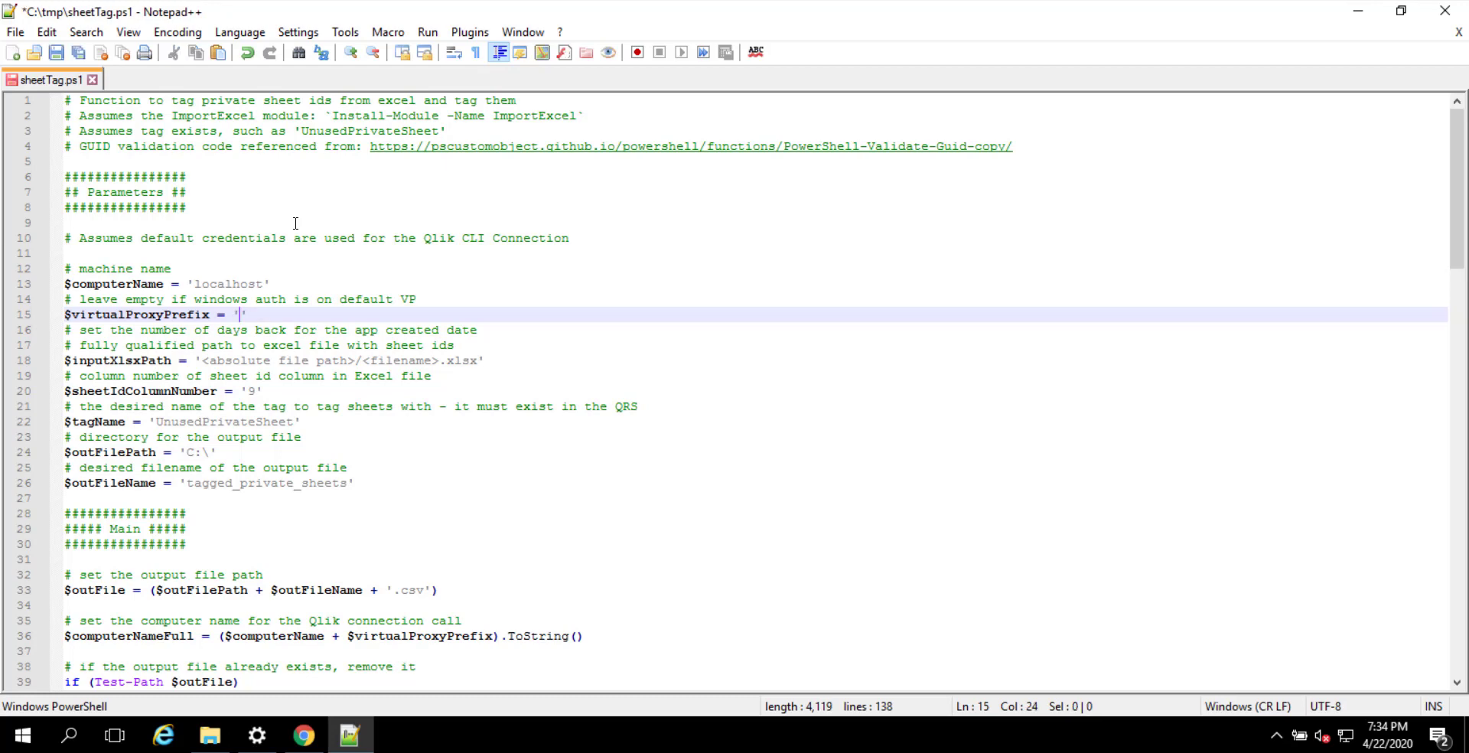
pyautogui.hotkey('ctrl', 's')
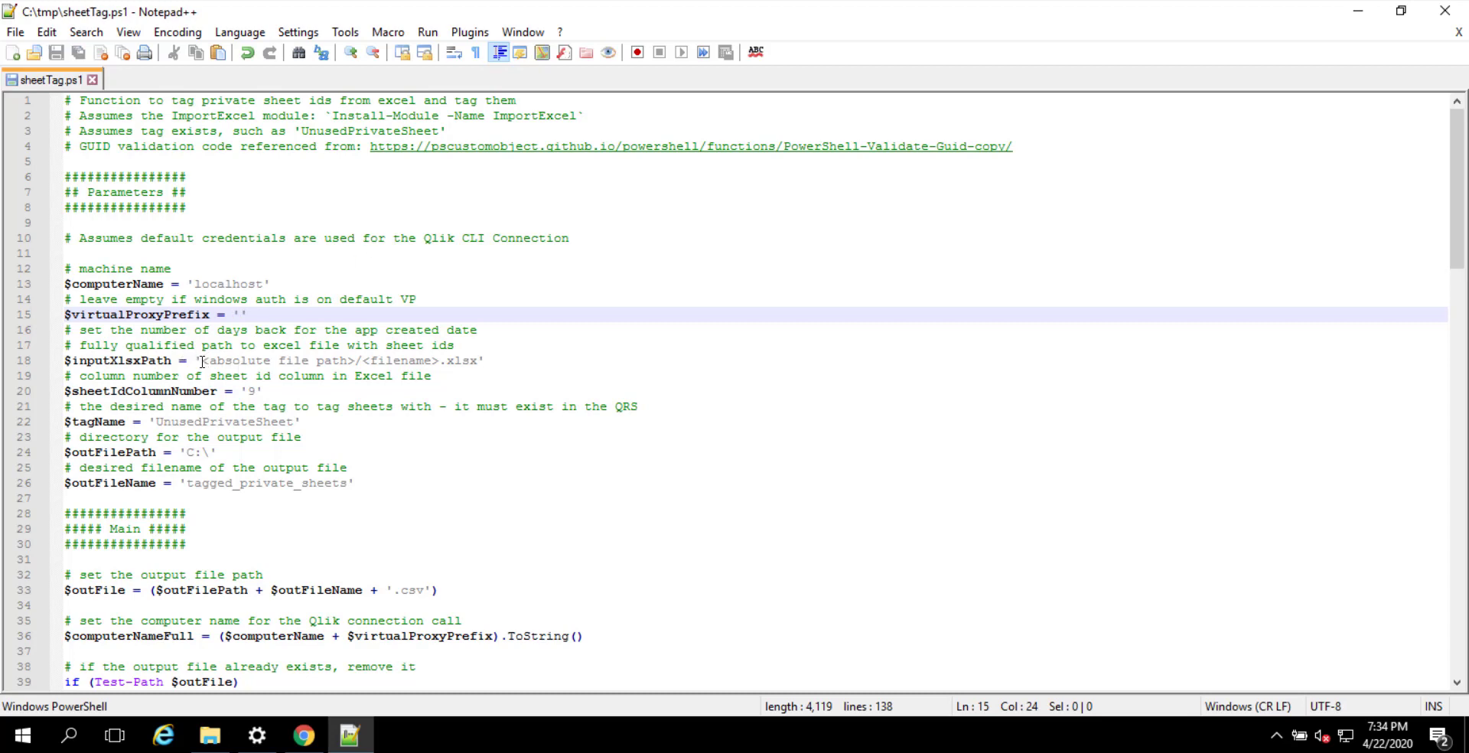
# Set the $inputXlsxPath parameter to 'C:/tmp/sheets.xlsx'.
pyautogui.moveTo(202, 362); pyautogui.dragTo(439, 362)
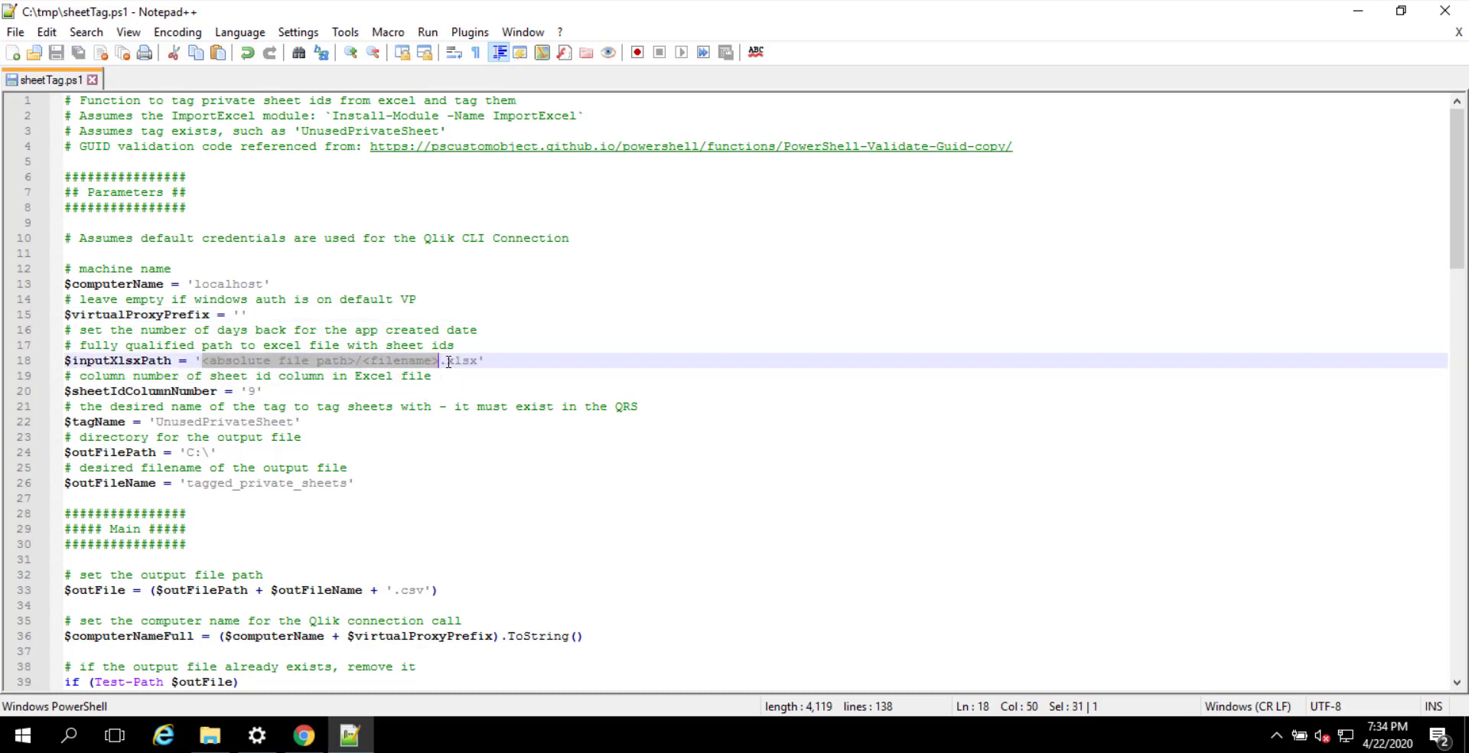
pyautogui.write('C:/tm')
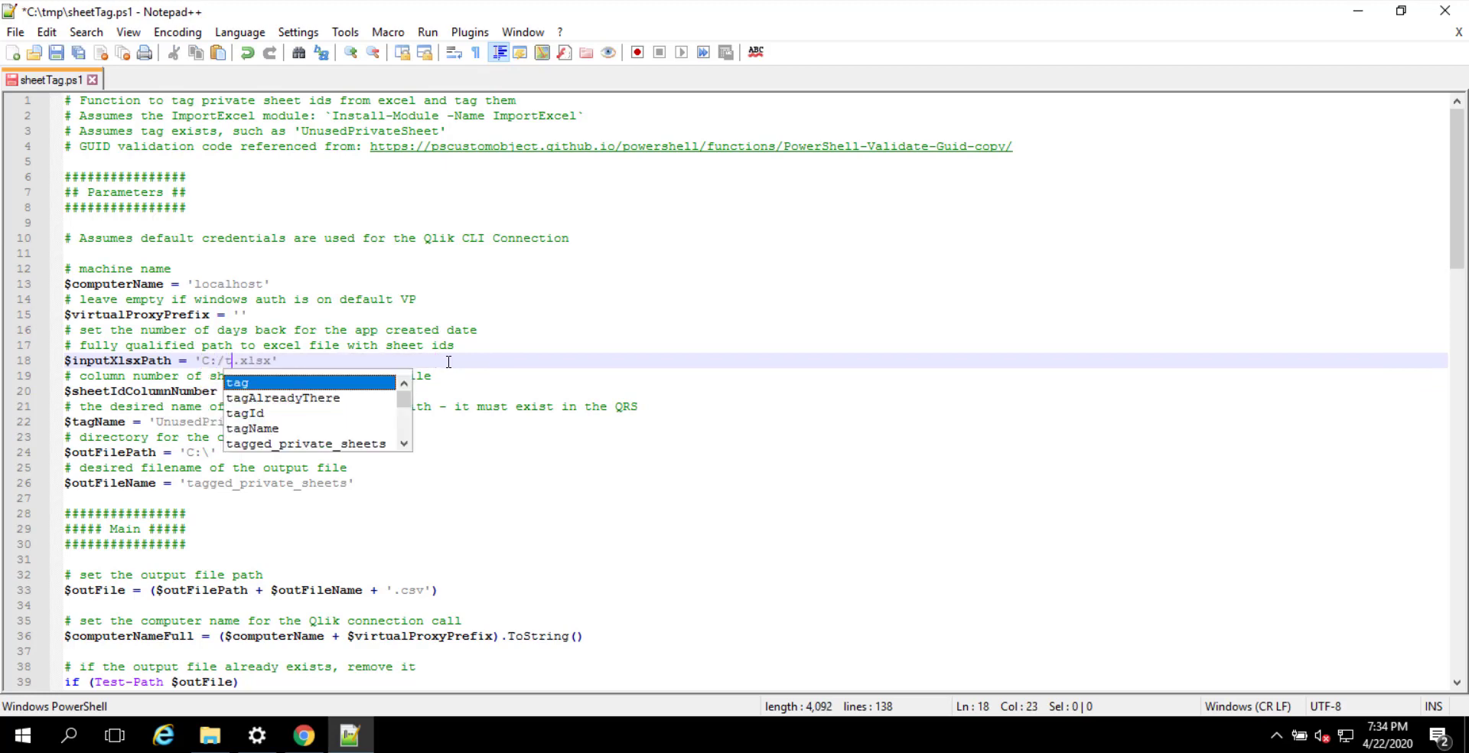
pyautogui.write('sheets')
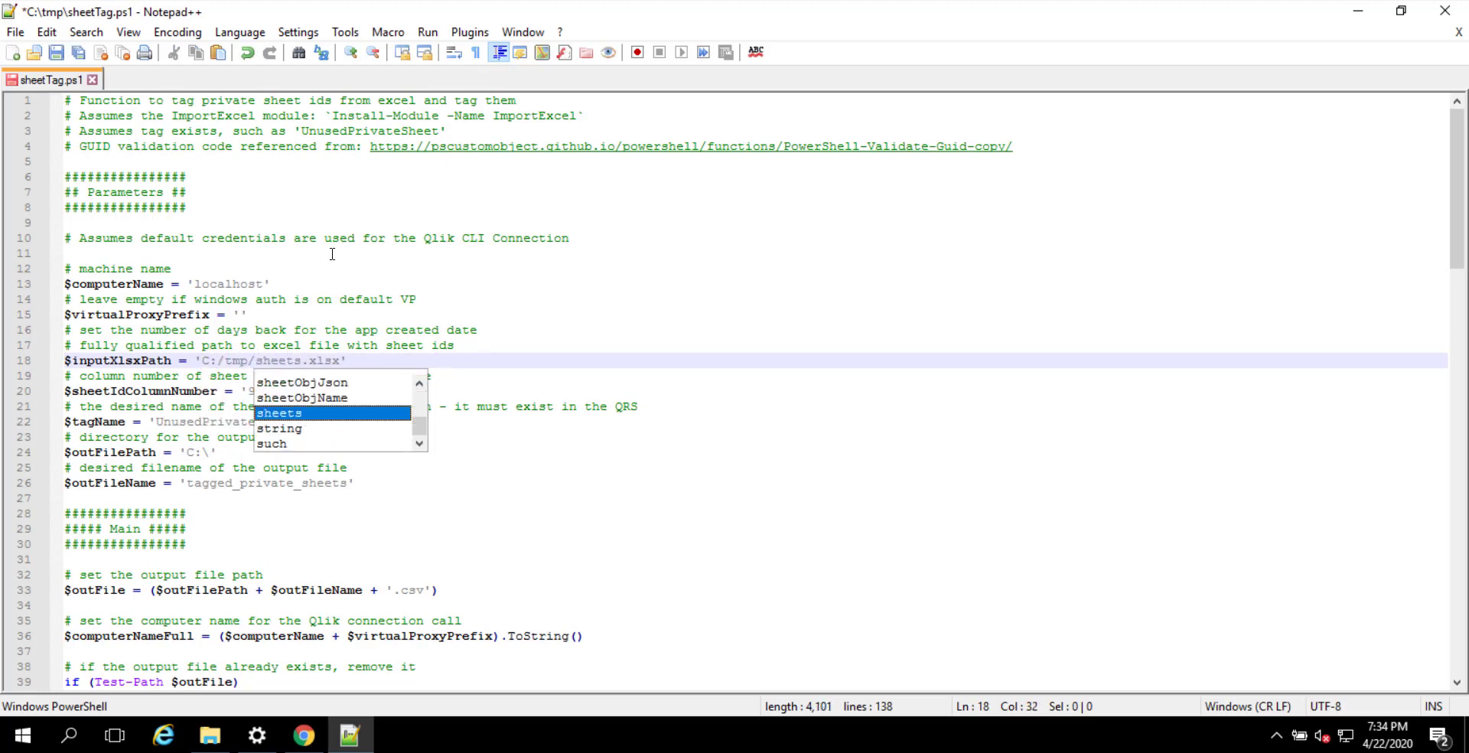
pyautogui.click(160, 361)
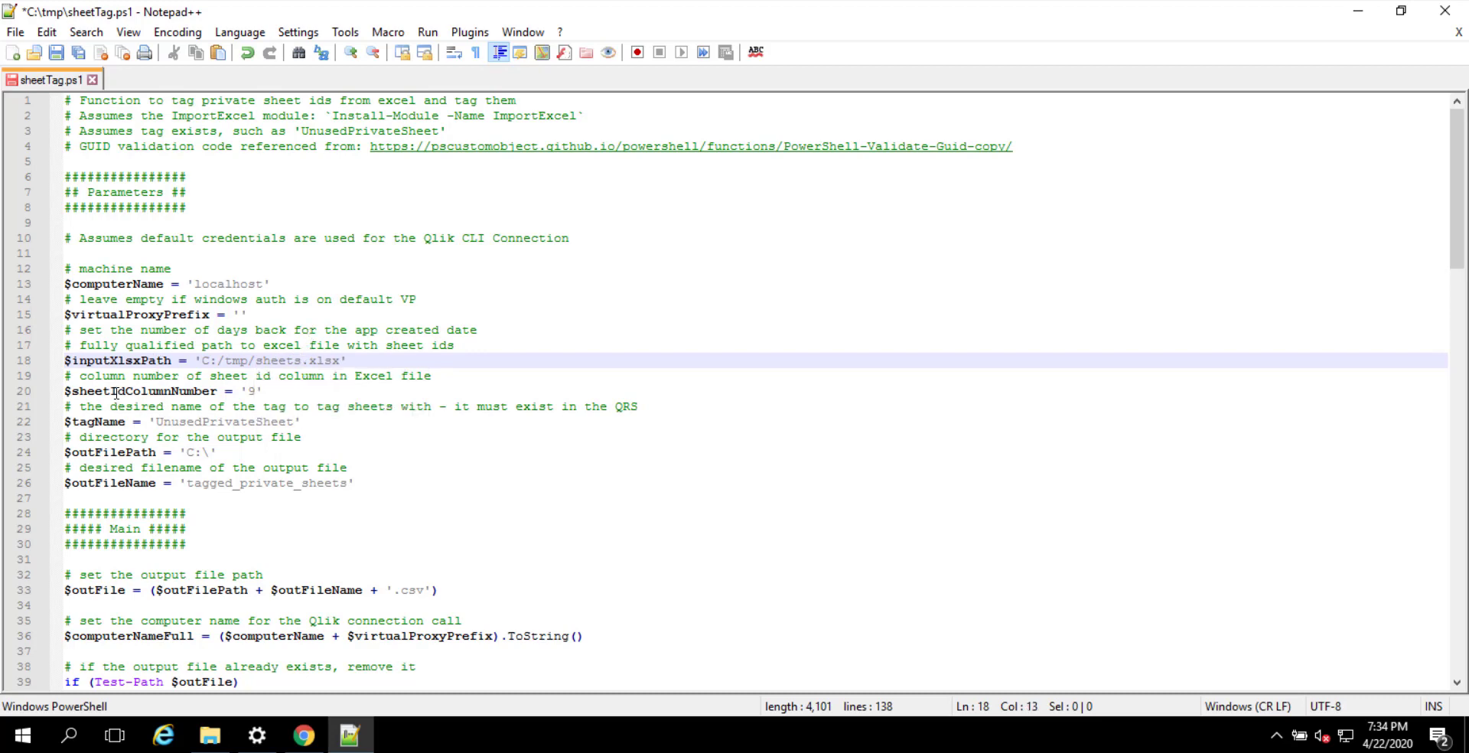
# Check the script's $sheetIdColumnNumber against the Sheet Id column position in Operations Monitor's Sheet Usage table in Chrome, and return to the script.
pyautogui.moveTo(116, 393); pyautogui.dragTo(189, 390)
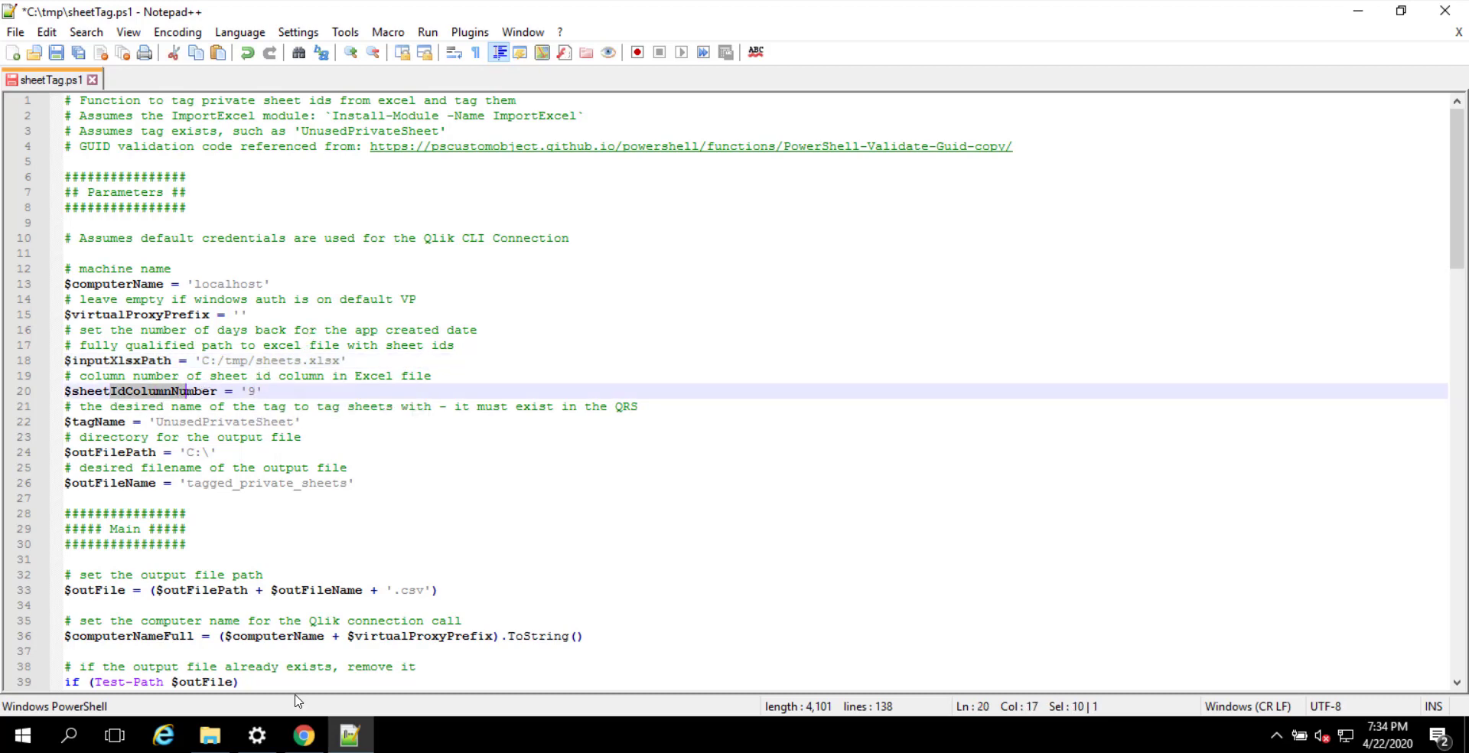
pyautogui.click(304, 736)
pyautogui.click(582, 17)
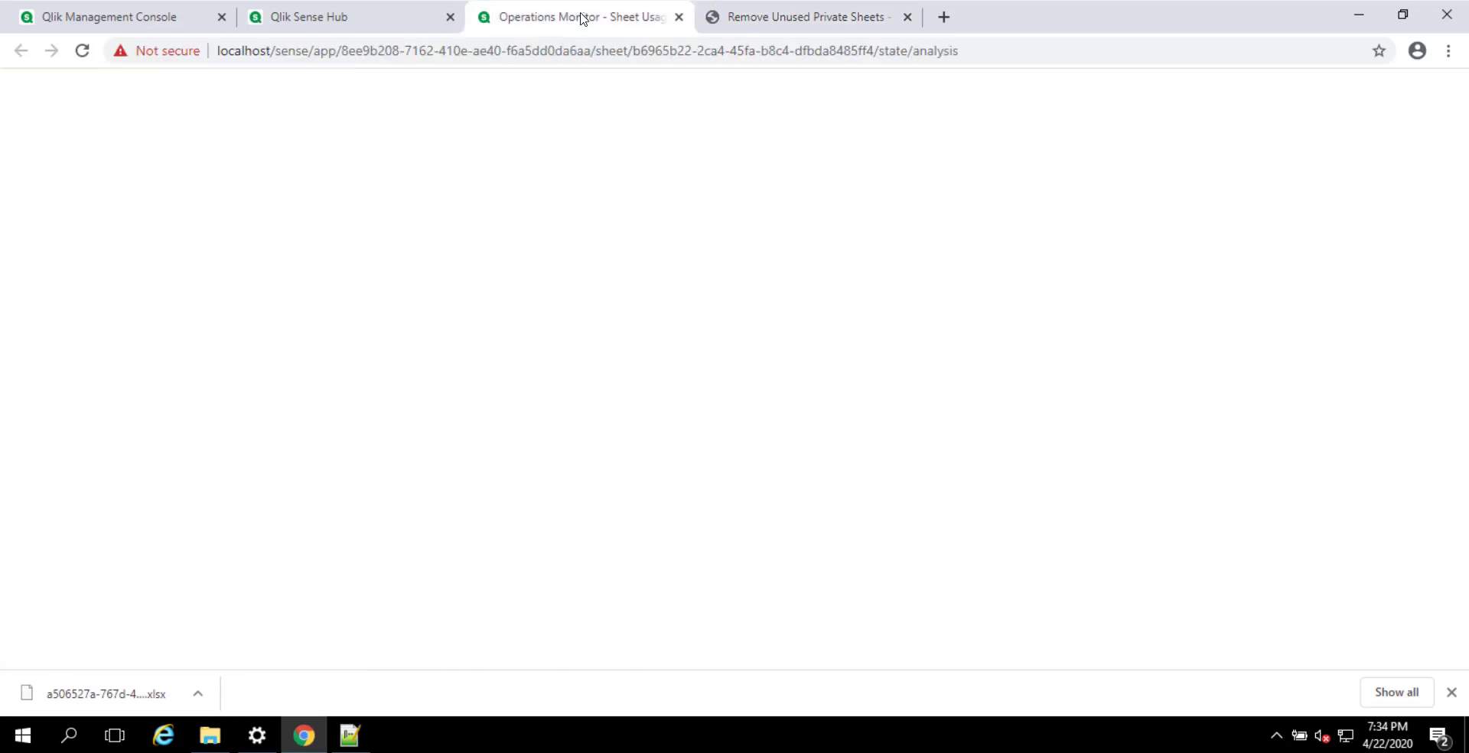
pyautogui.click(932, 435)
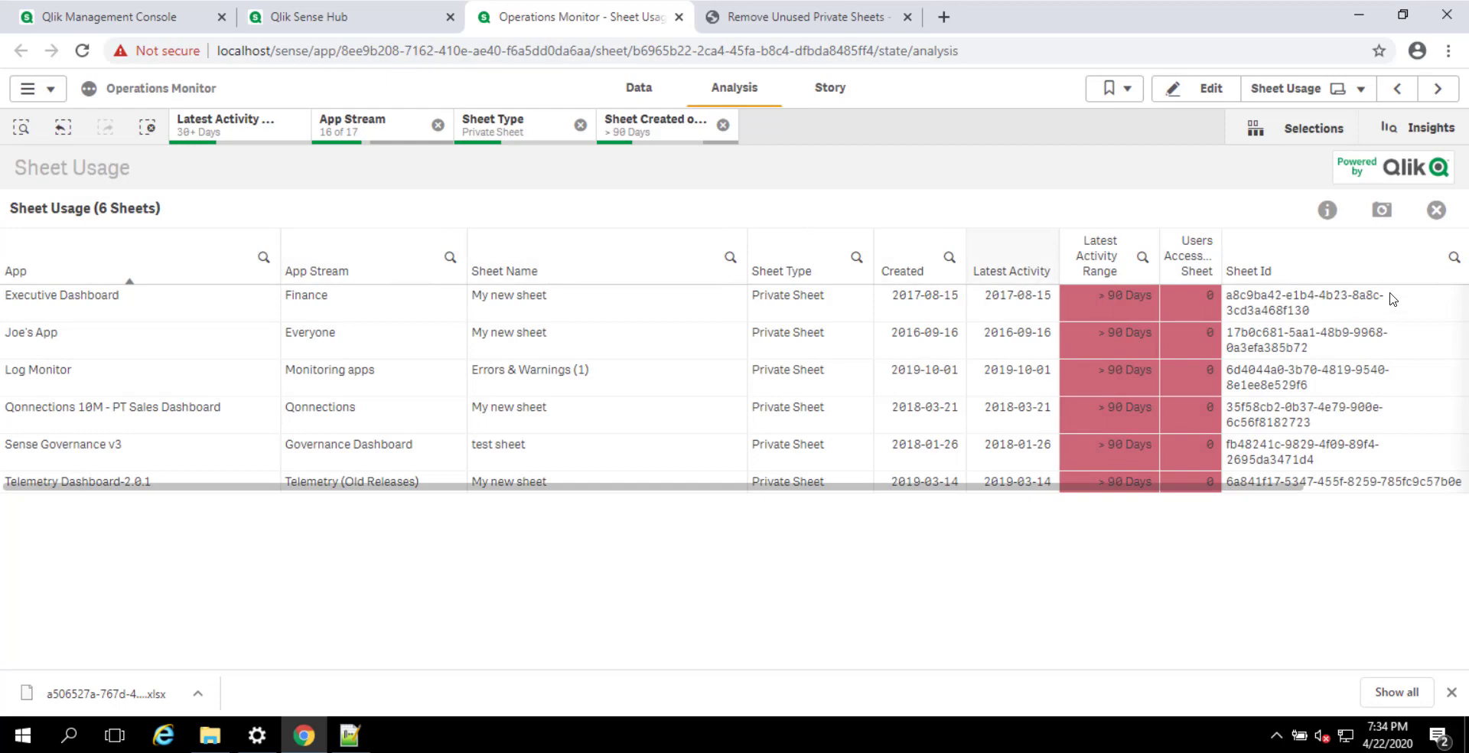
pyautogui.click(1362, 16)
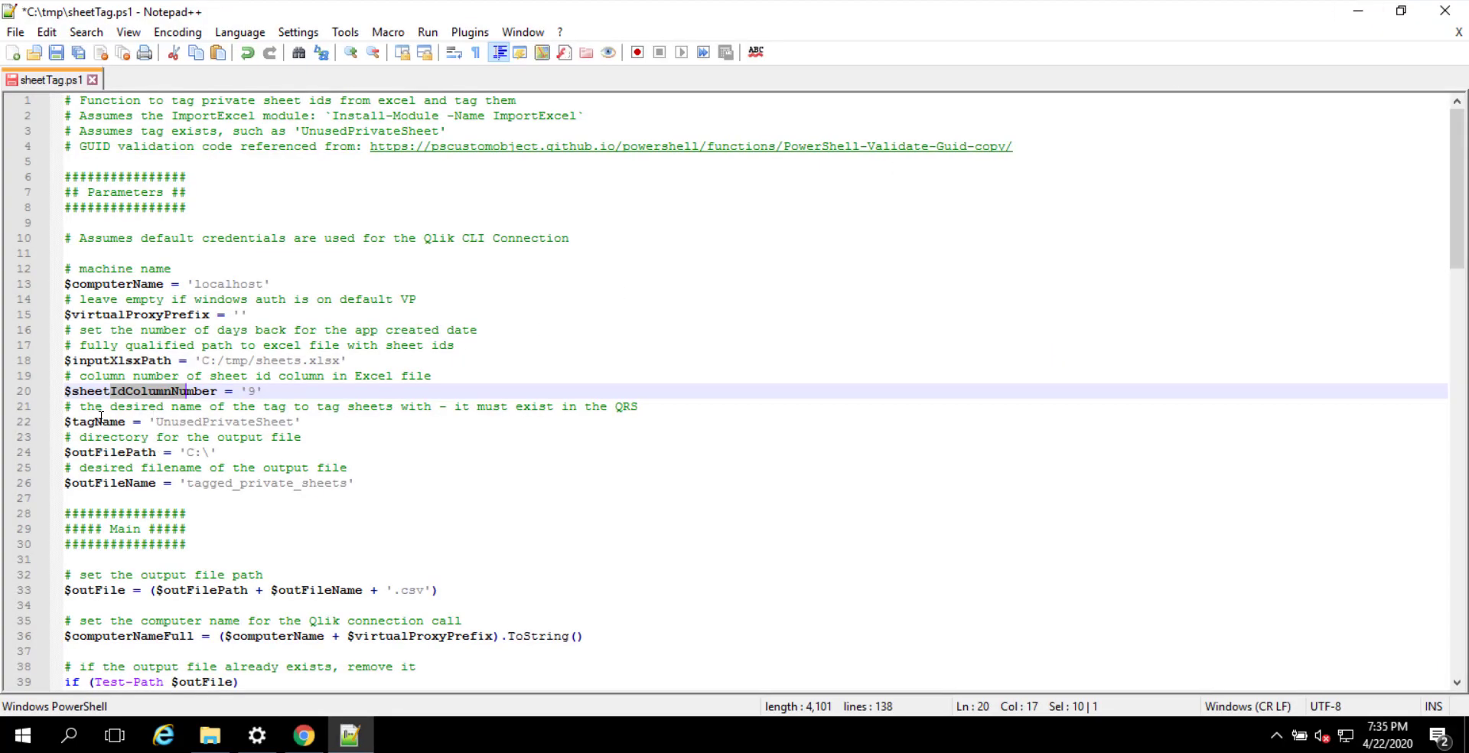
# Copy the $tagName value UnusedPrivateSheet from the script and locate the matching tag in the Qlik Management Console's Tags list in Chrome.
pyautogui.doubleClick(185, 421)
pyautogui.hotkey('ctrl', 'c')
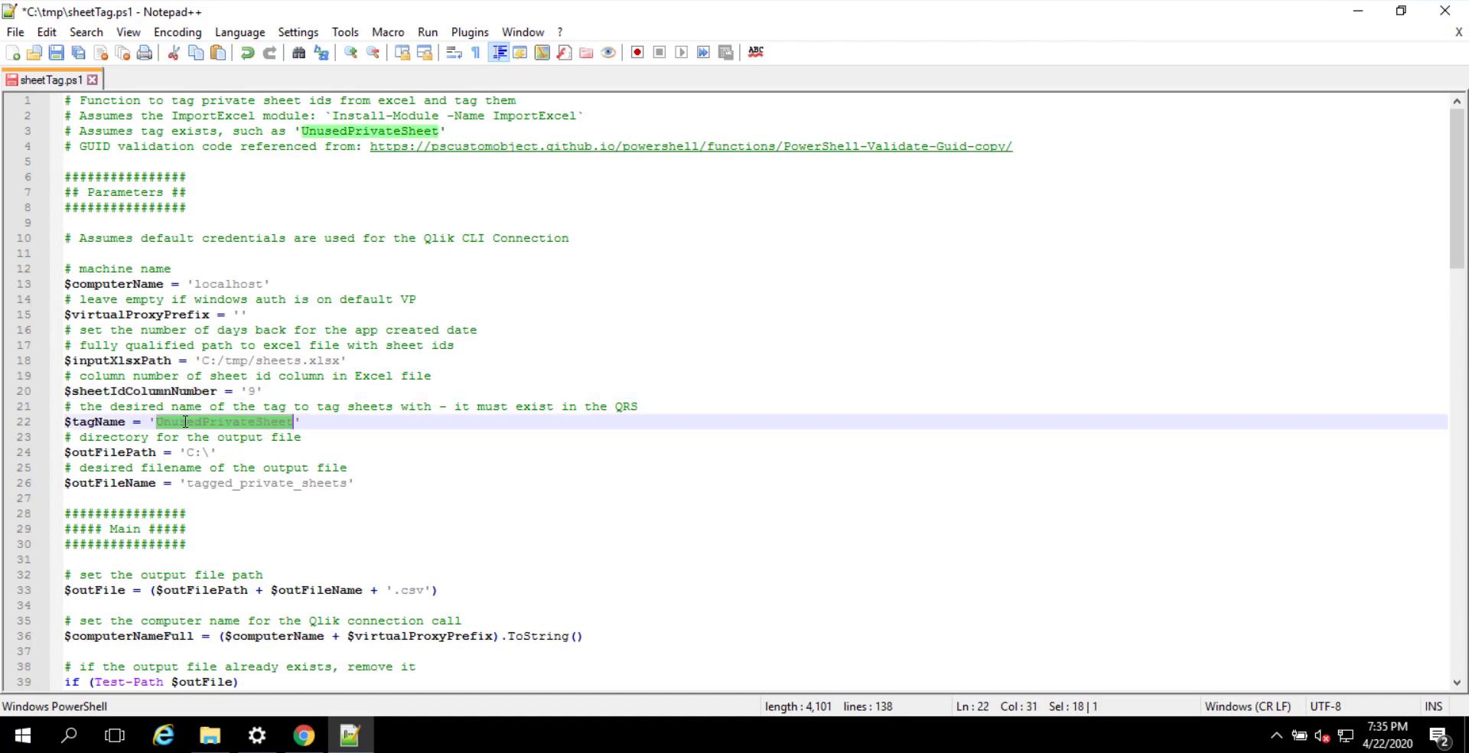
pyautogui.click(294, 735)
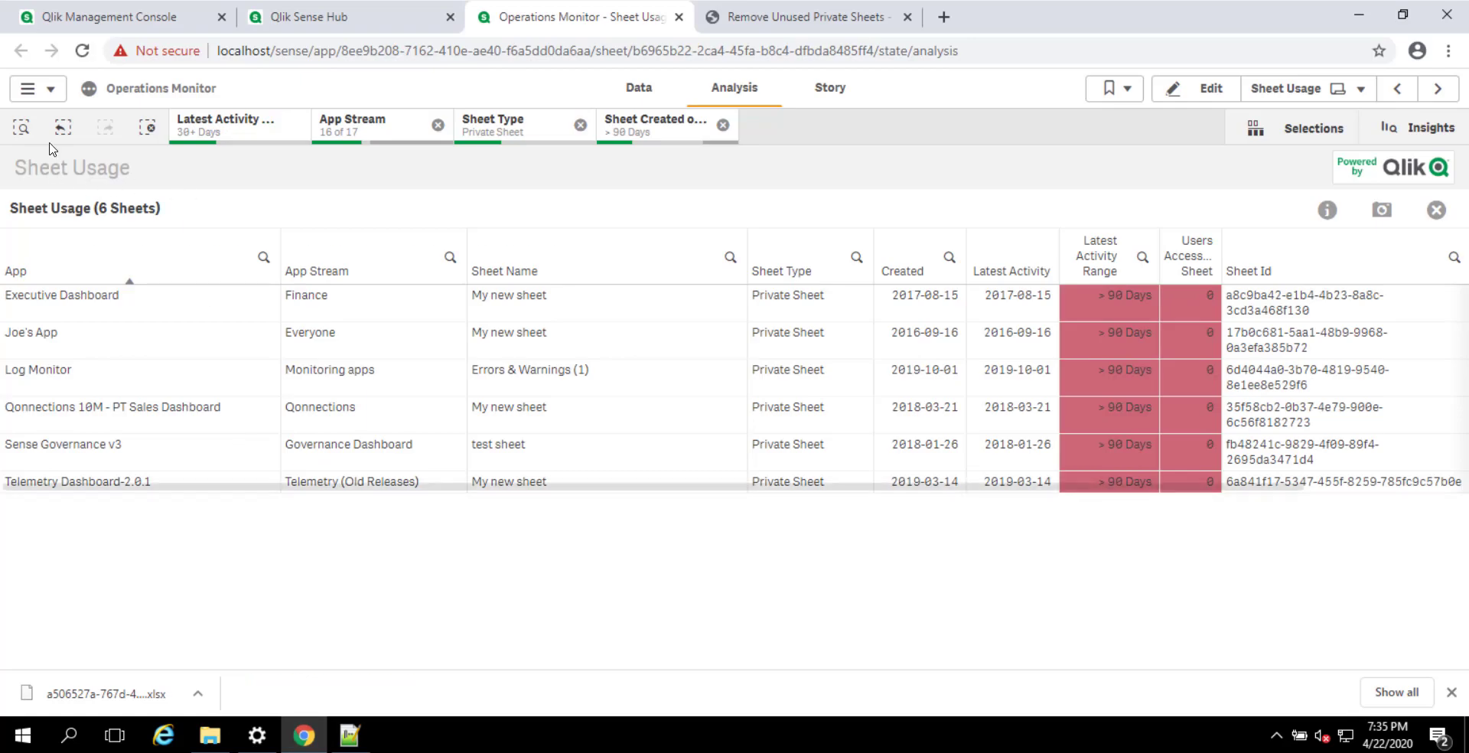
pyautogui.click(98, 16)
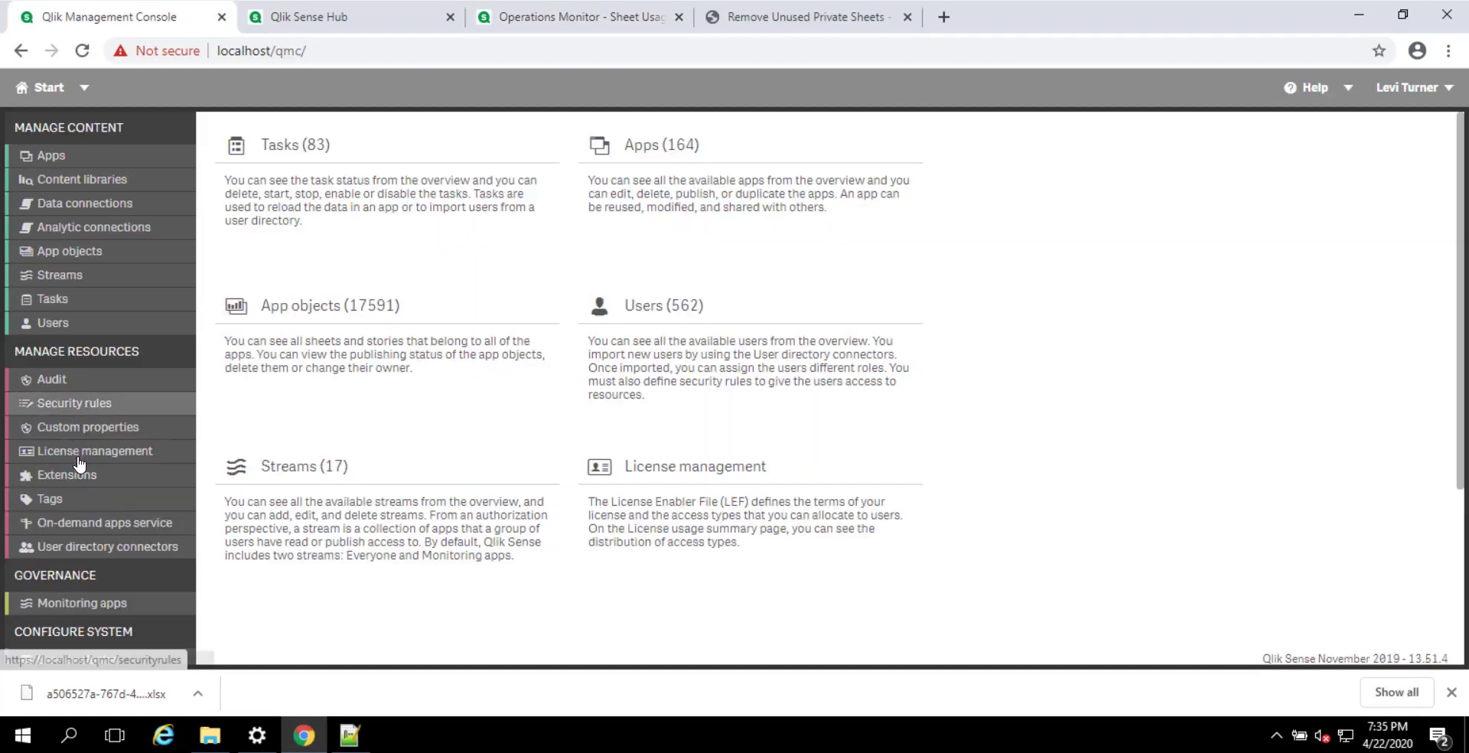
pyautogui.click(49, 498)
pyautogui.click(284, 640)
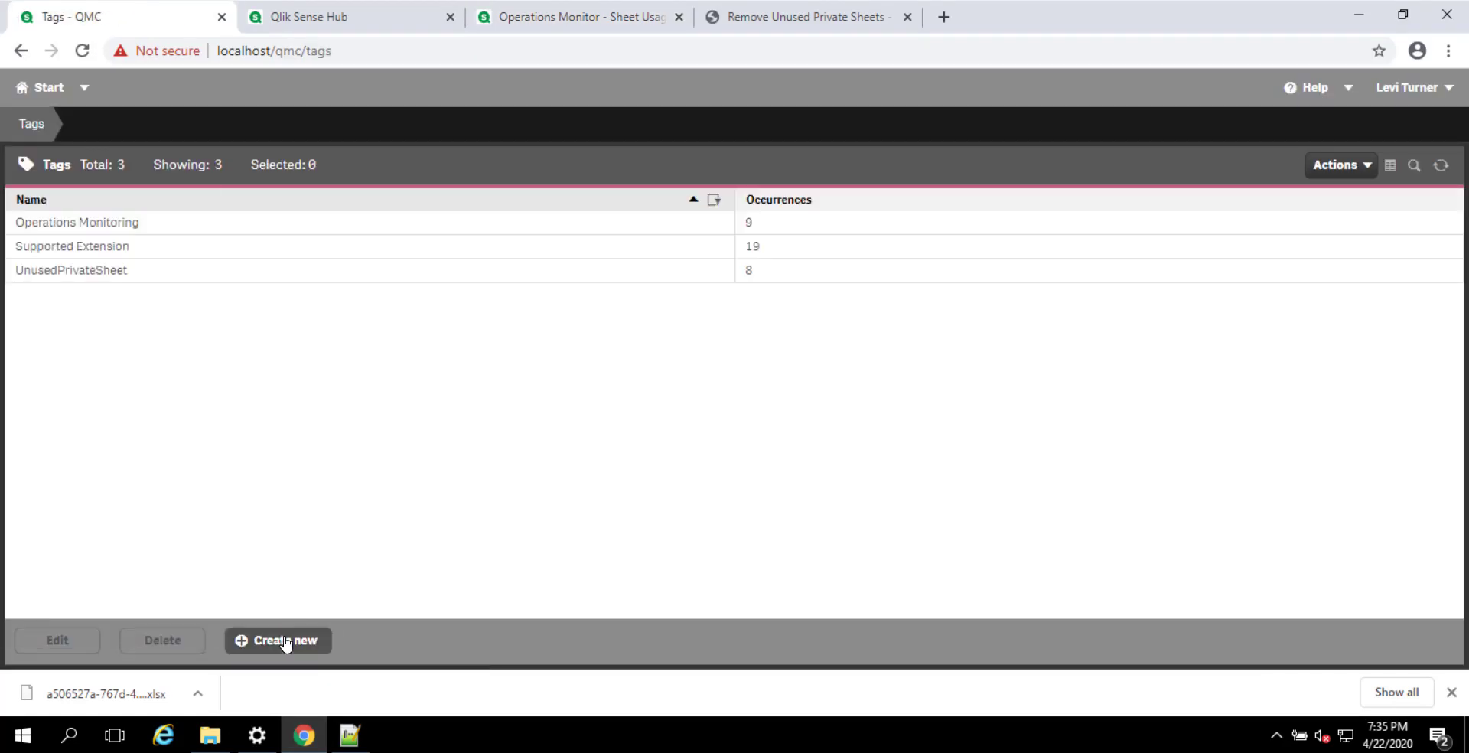
pyautogui.click(148, 164)
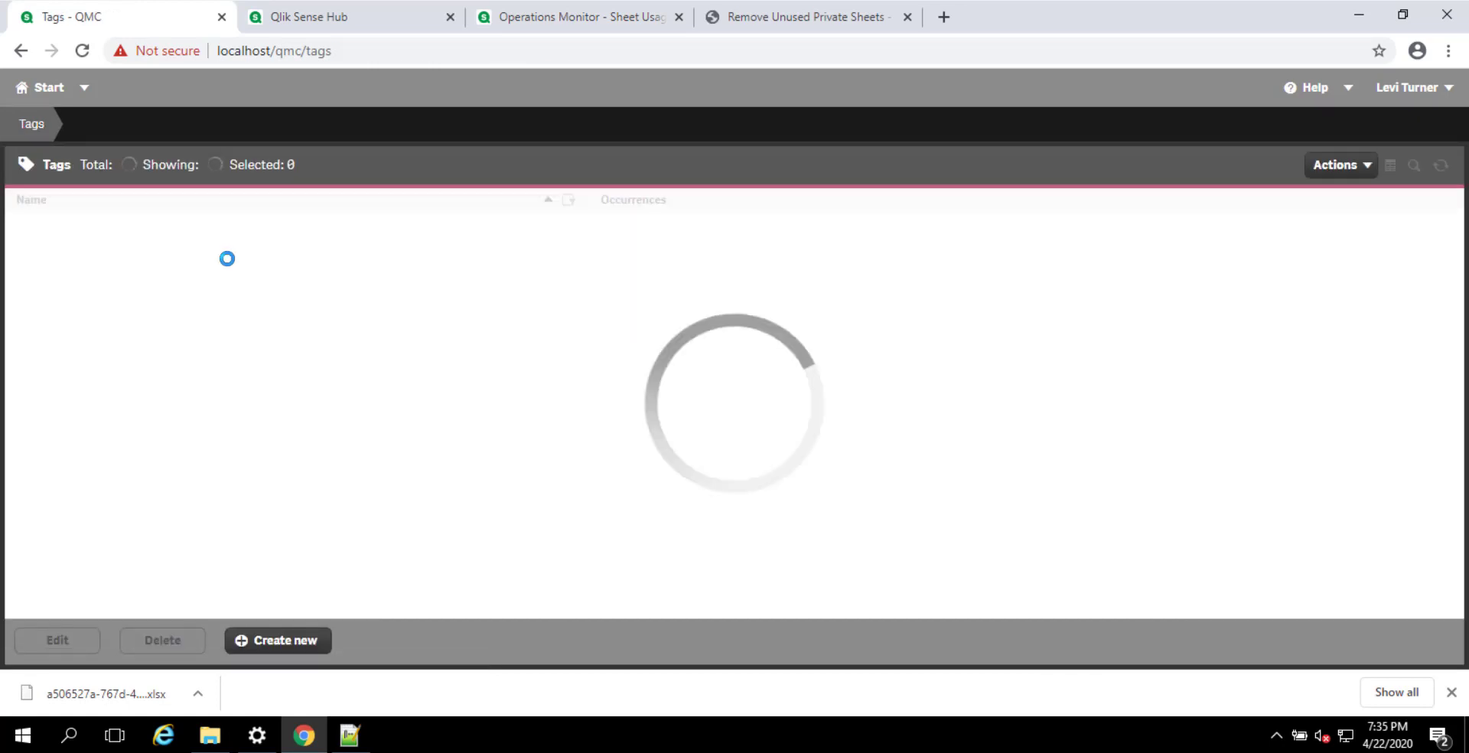
pyautogui.click(207, 278)
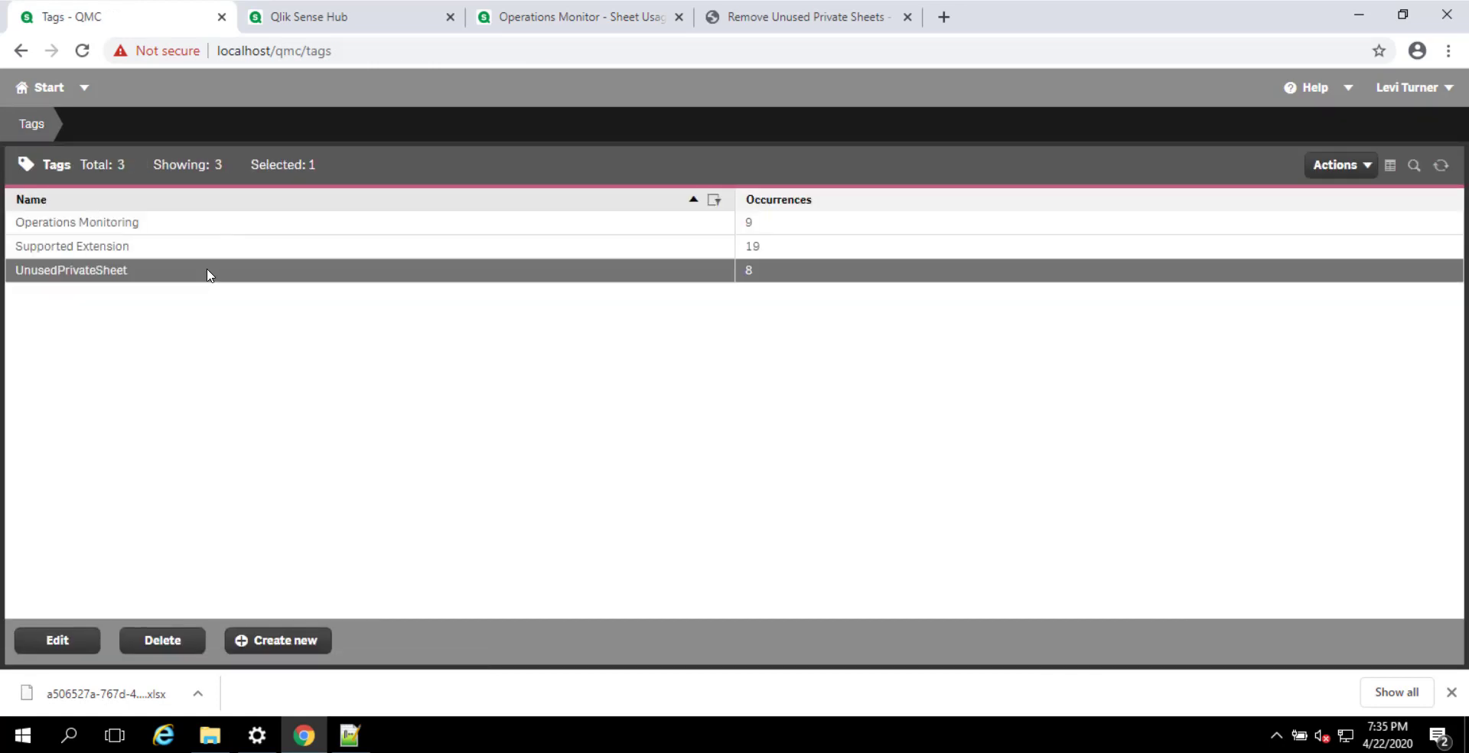
# Delete the existing UnusedPrivateSheet tag, create a new tag with the same name, and return to the Qlik Management Console start page.
pyautogui.click(184, 637)
pyautogui.click(946, 469)
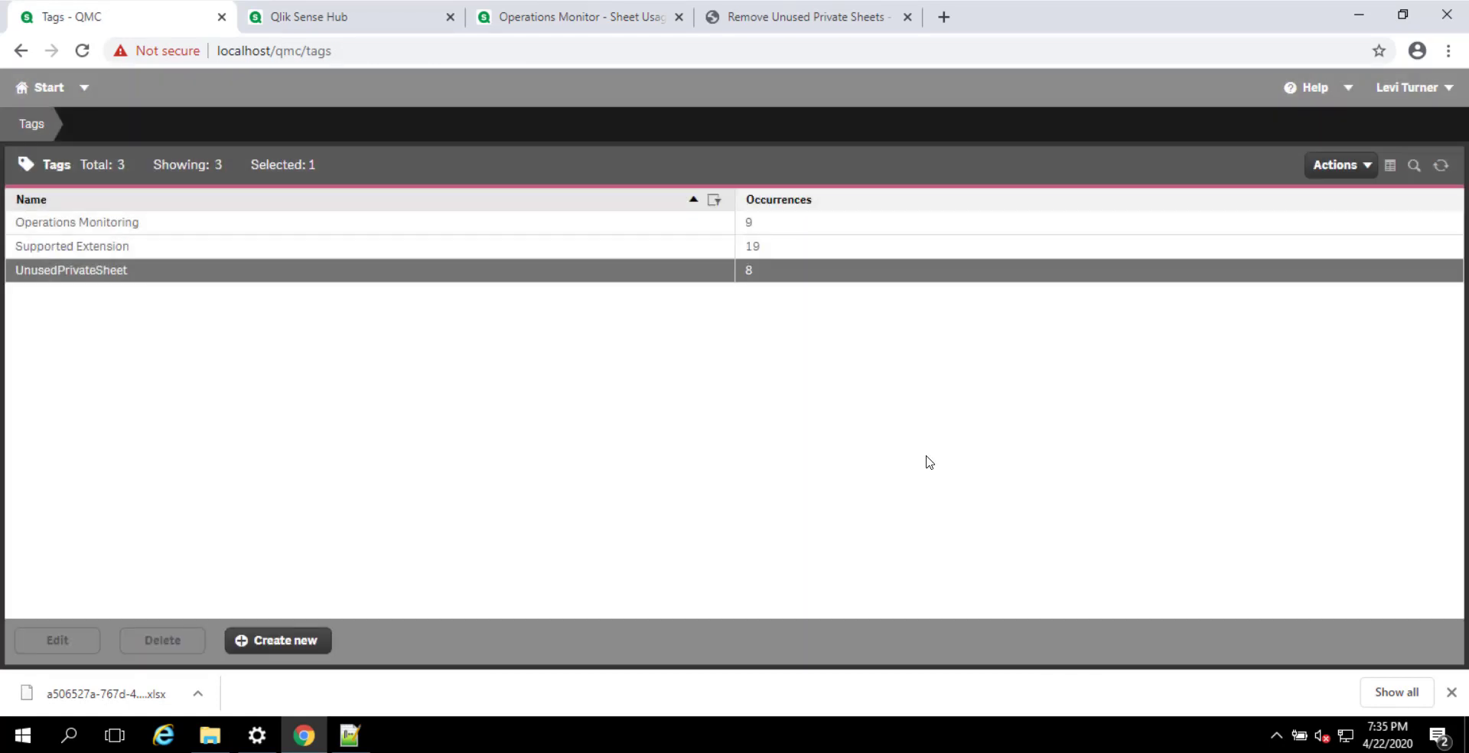
pyautogui.click(286, 647)
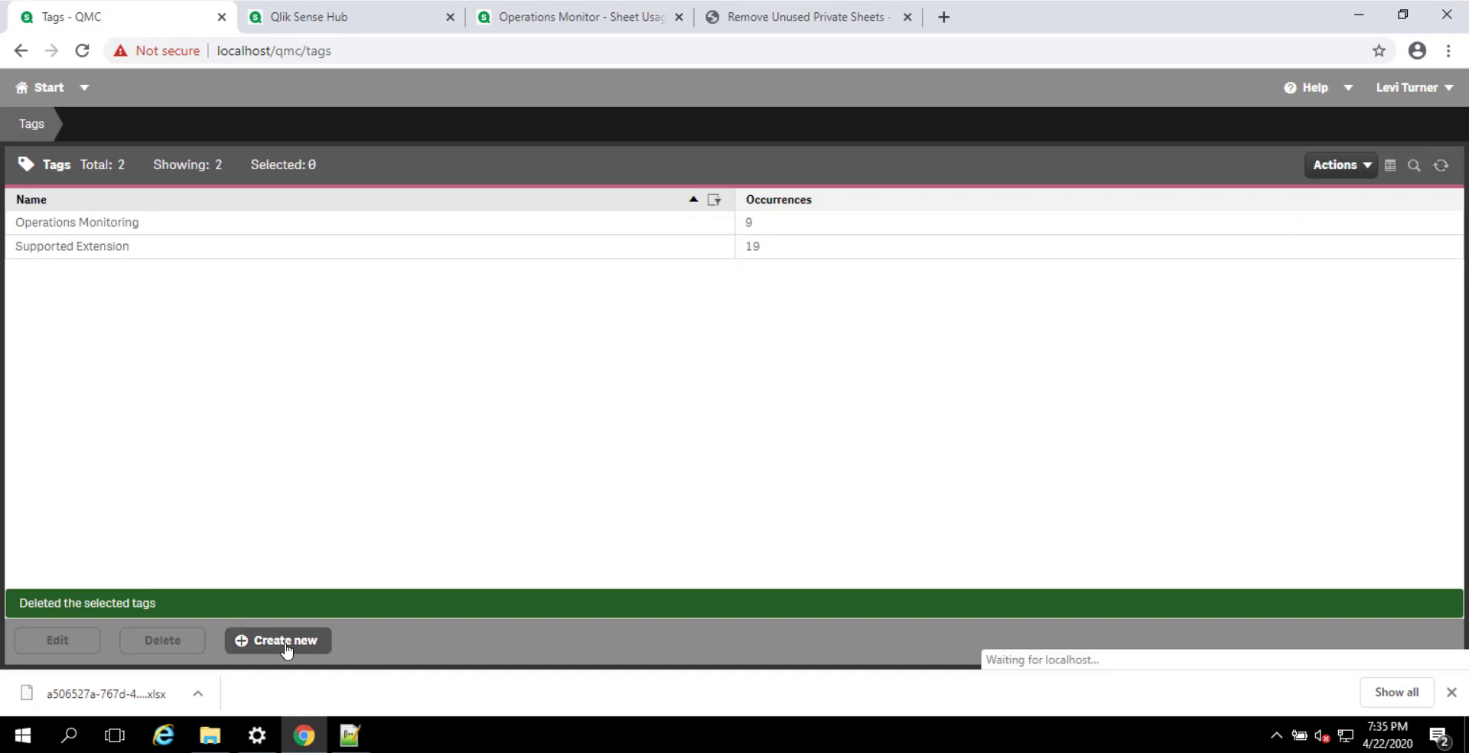
pyautogui.hotkey('ctrl', 'v')
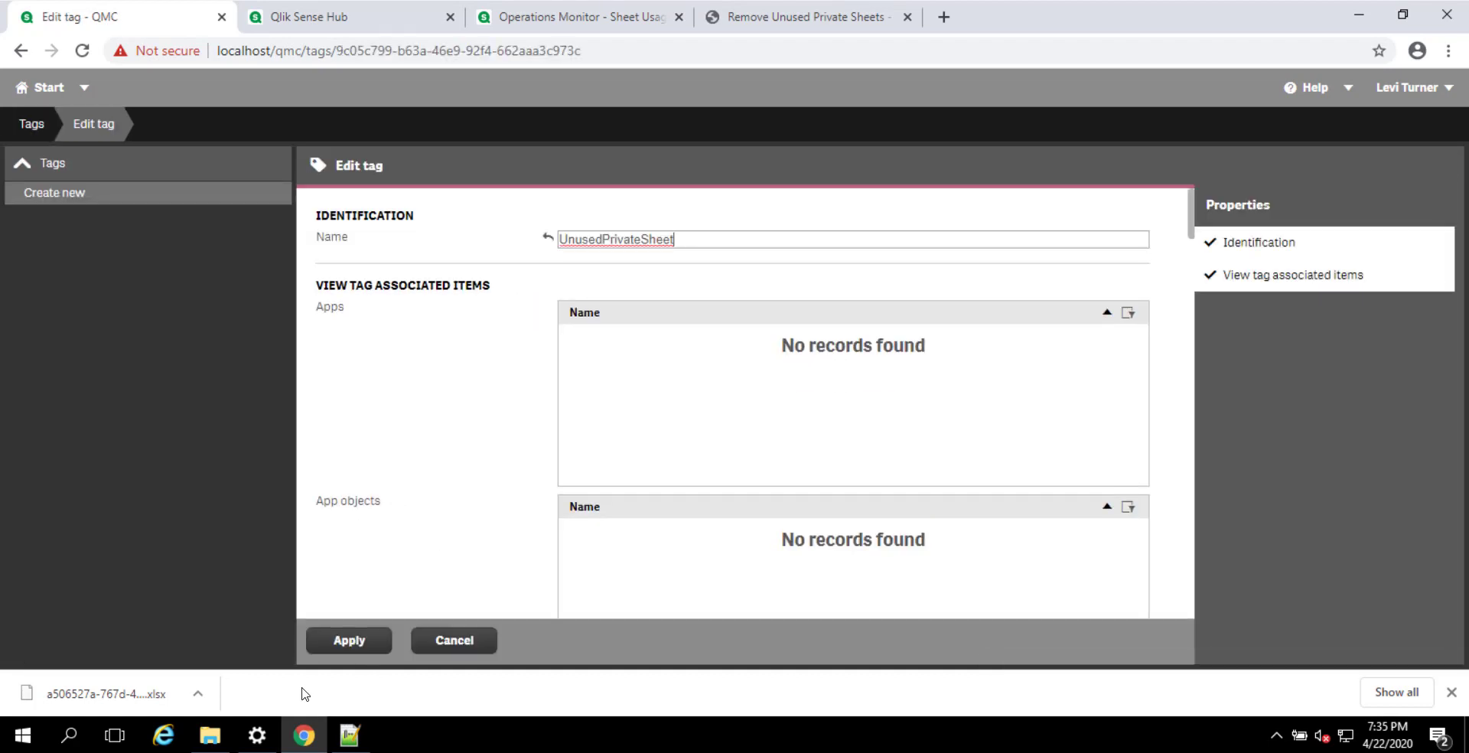
pyautogui.click(349, 640)
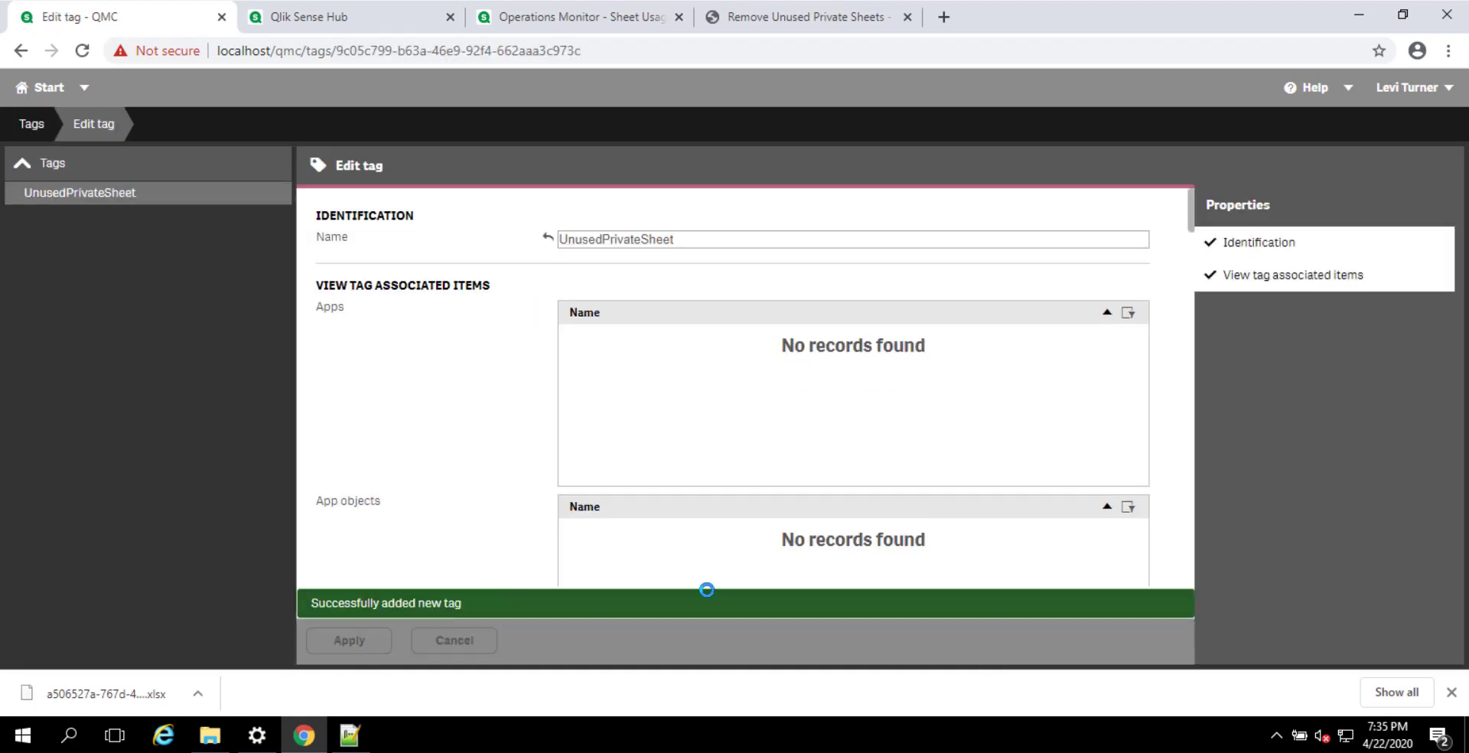
pyautogui.click(43, 89)
# Switch to Notepad++, set the $outFilePath parameter in sheetTag.ps1 to 'C:\tmp\', and save the script.
pyautogui.click(350, 736)
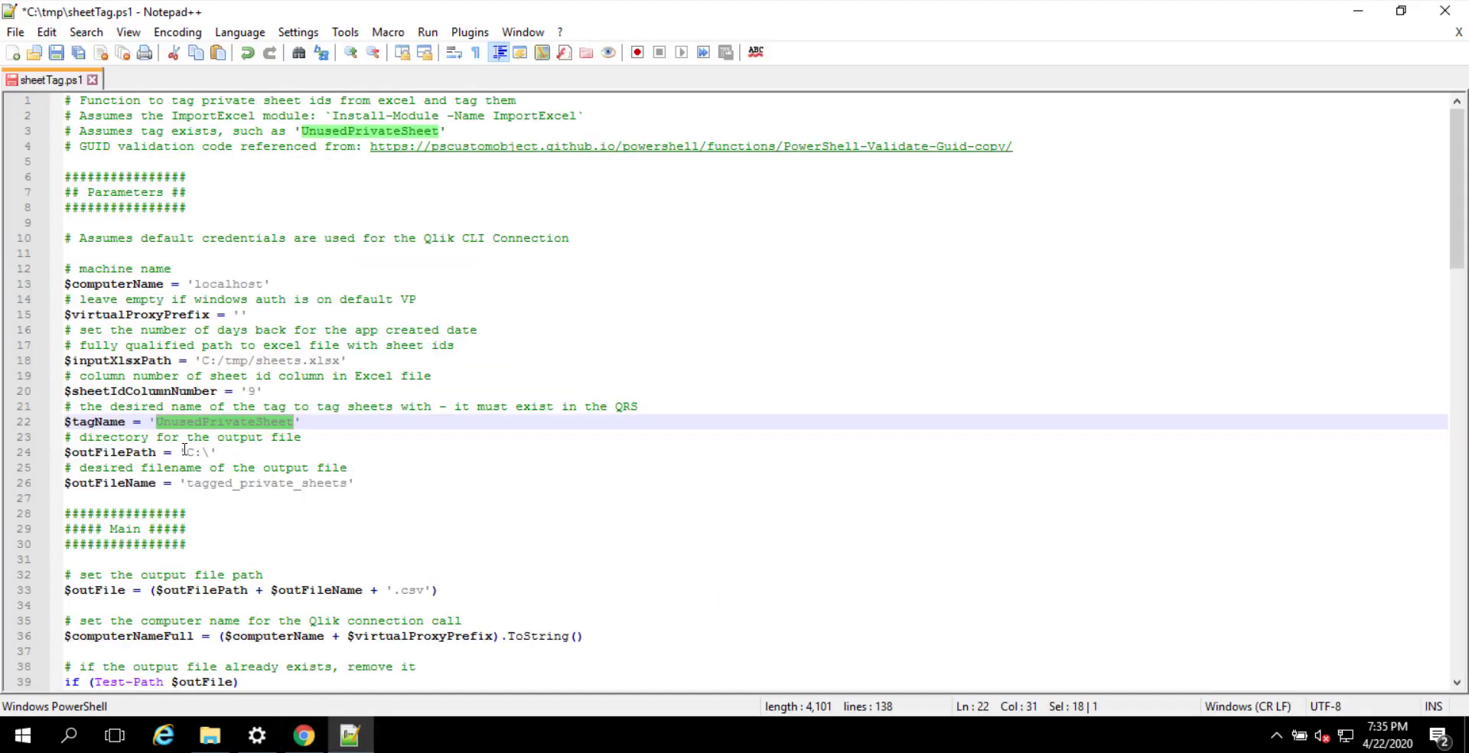
pyautogui.scroll(-1, 184, 449)
pyautogui.click(208, 406)
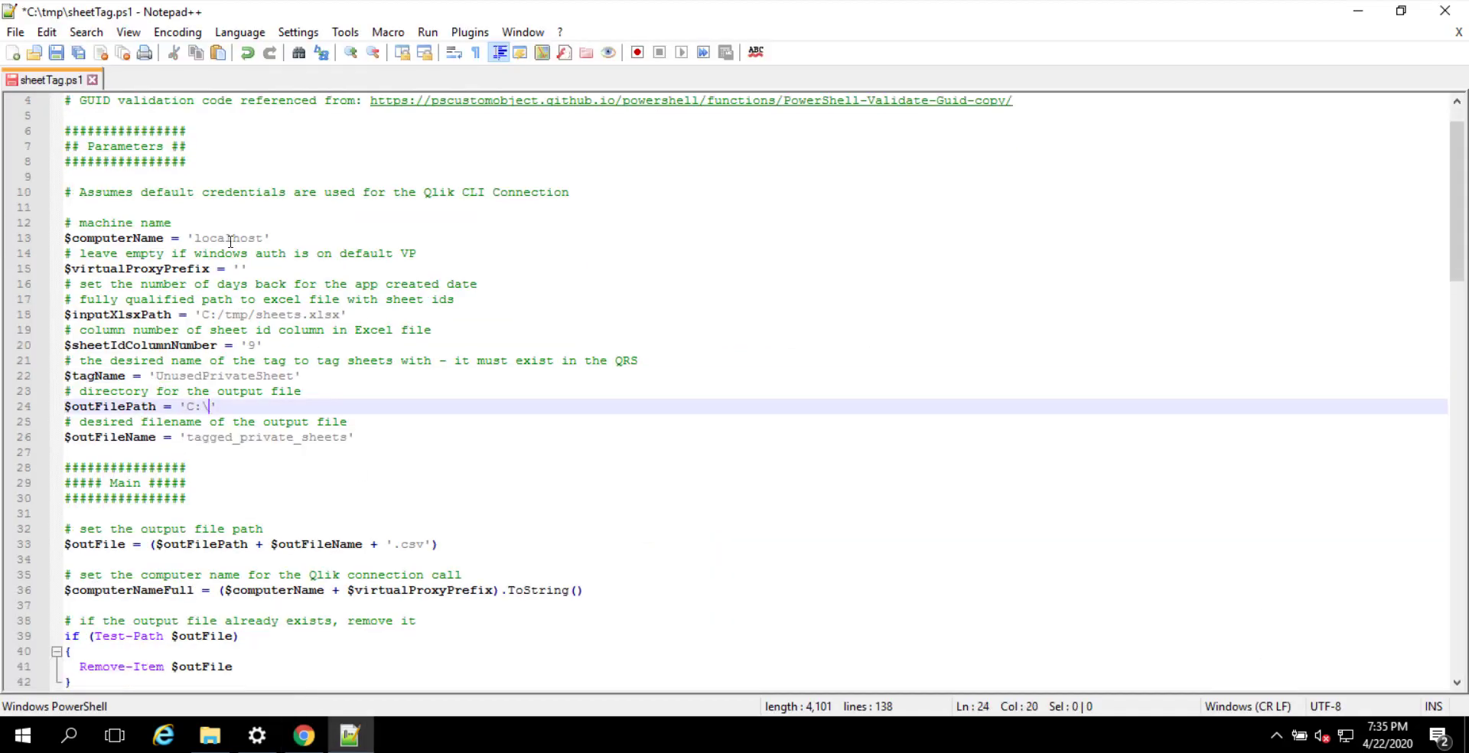
pyautogui.write('tmp\\')
pyautogui.hotkey('ctrl', 's')
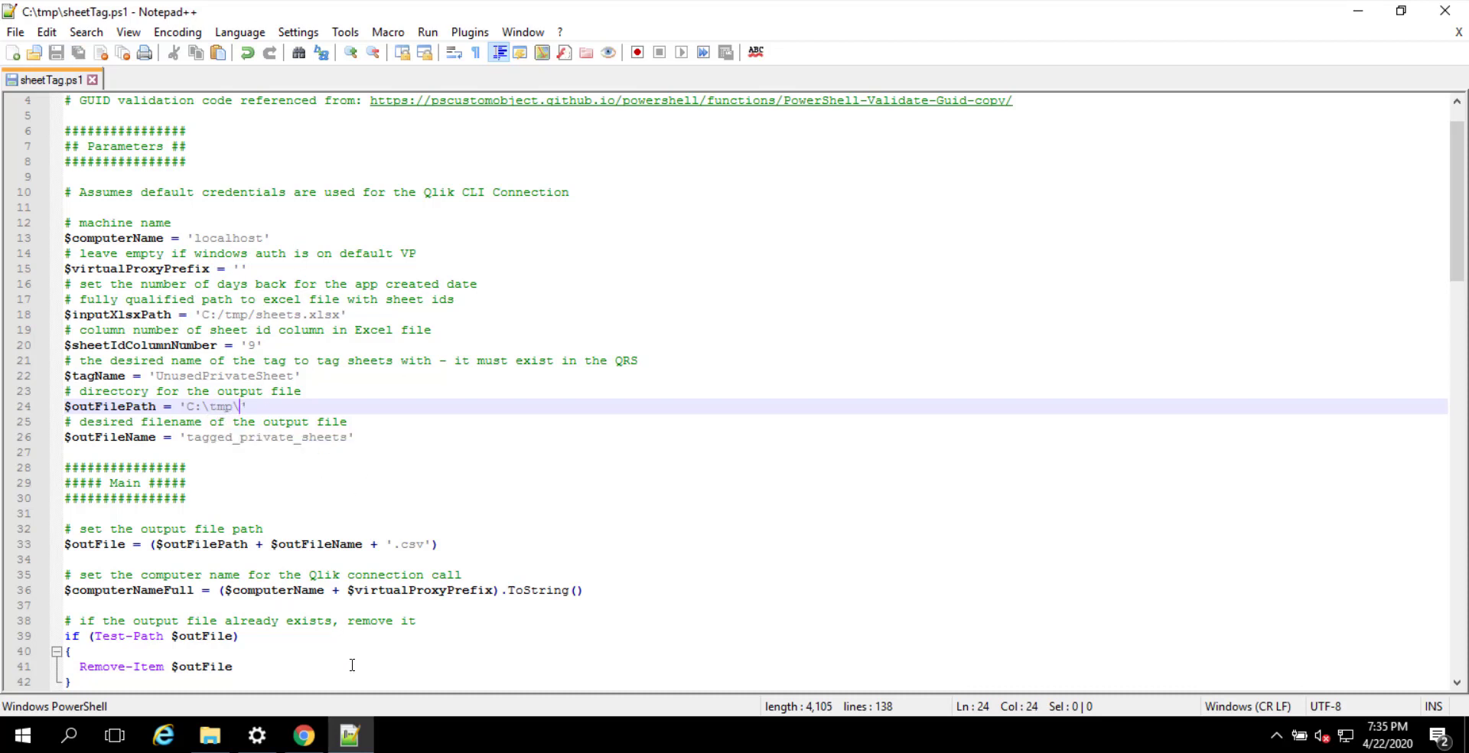
# Open a Windows command prompt and start a PowerShell session in it.
pyautogui.click(350, 736)
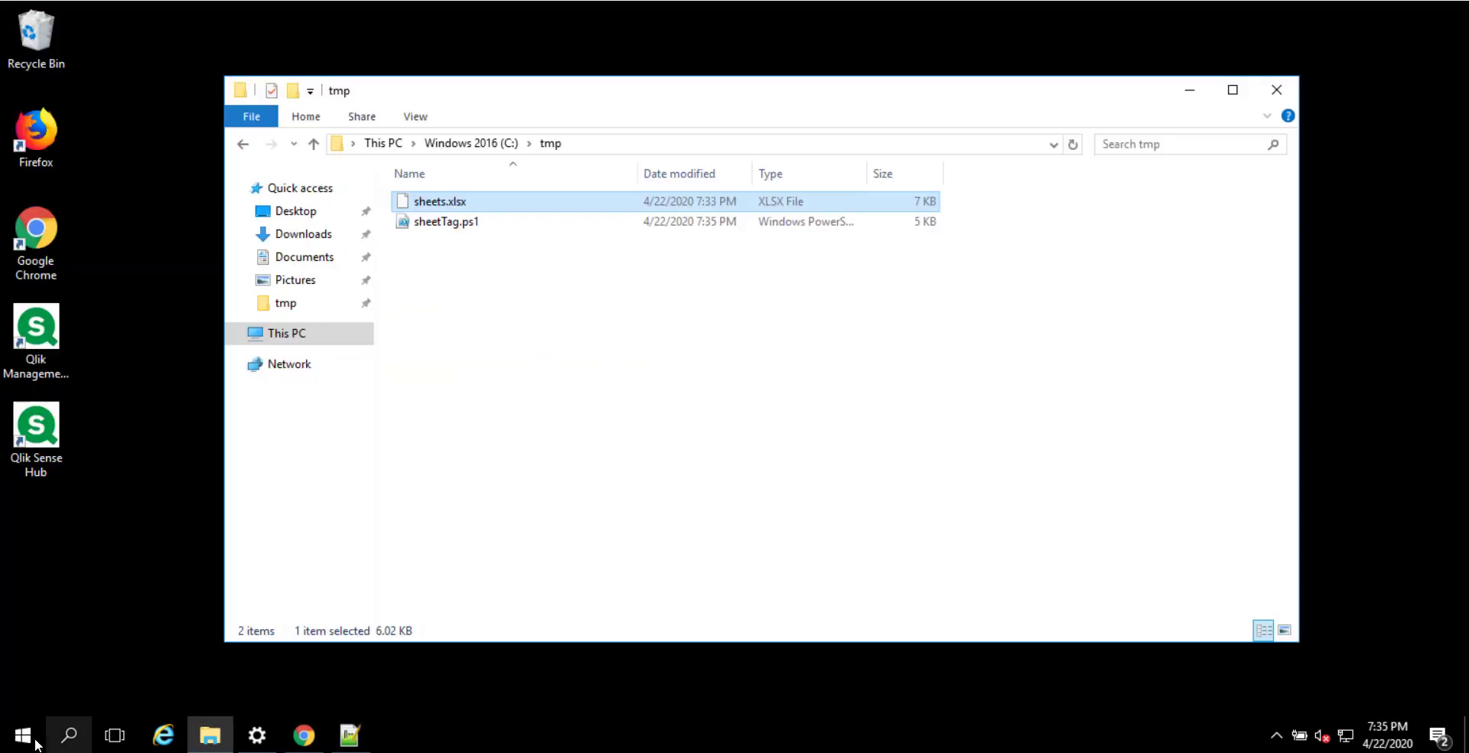
pyautogui.rightClick(36, 742)
pyautogui.click(82, 637)
pyautogui.write('cm')
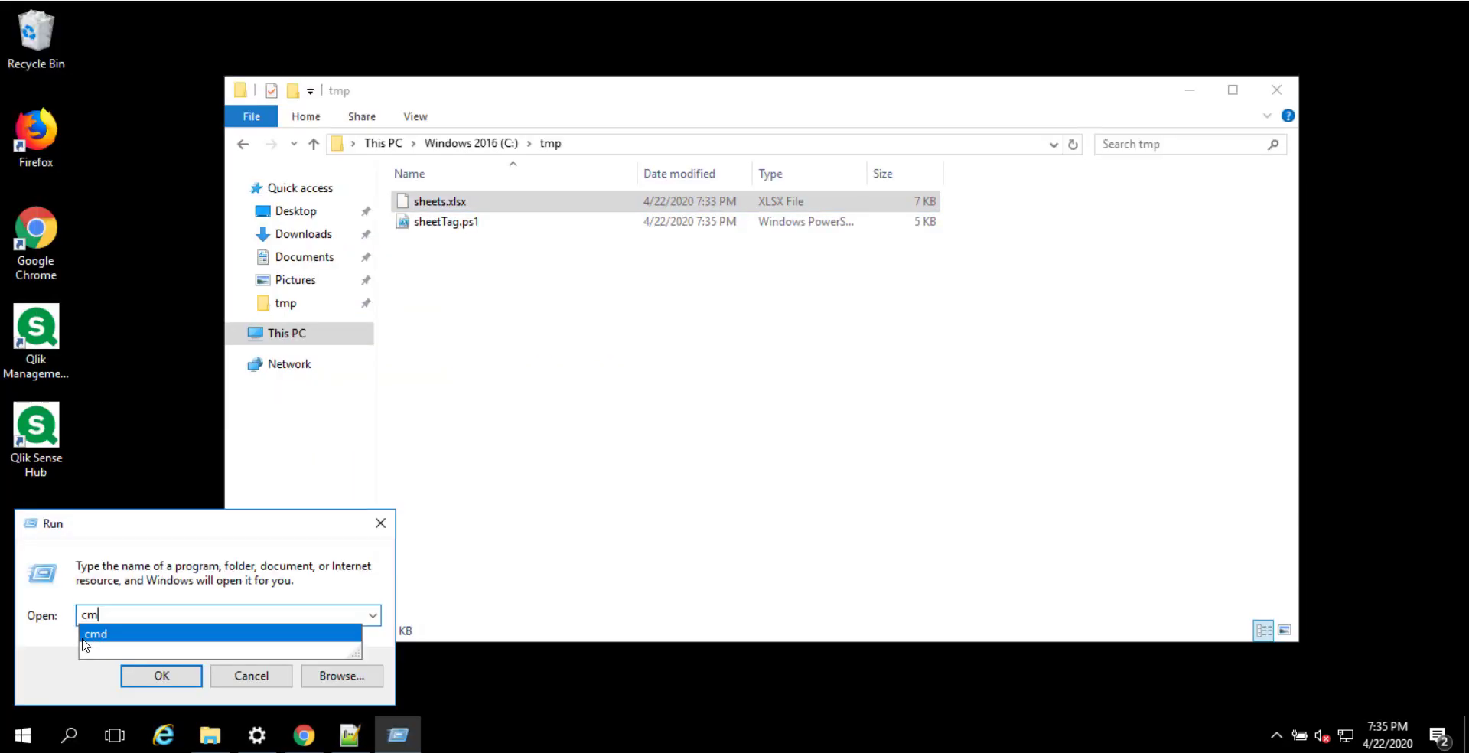
pyautogui.write('d')
pyautogui.press('Return')
pyautogui.write('powrsh')
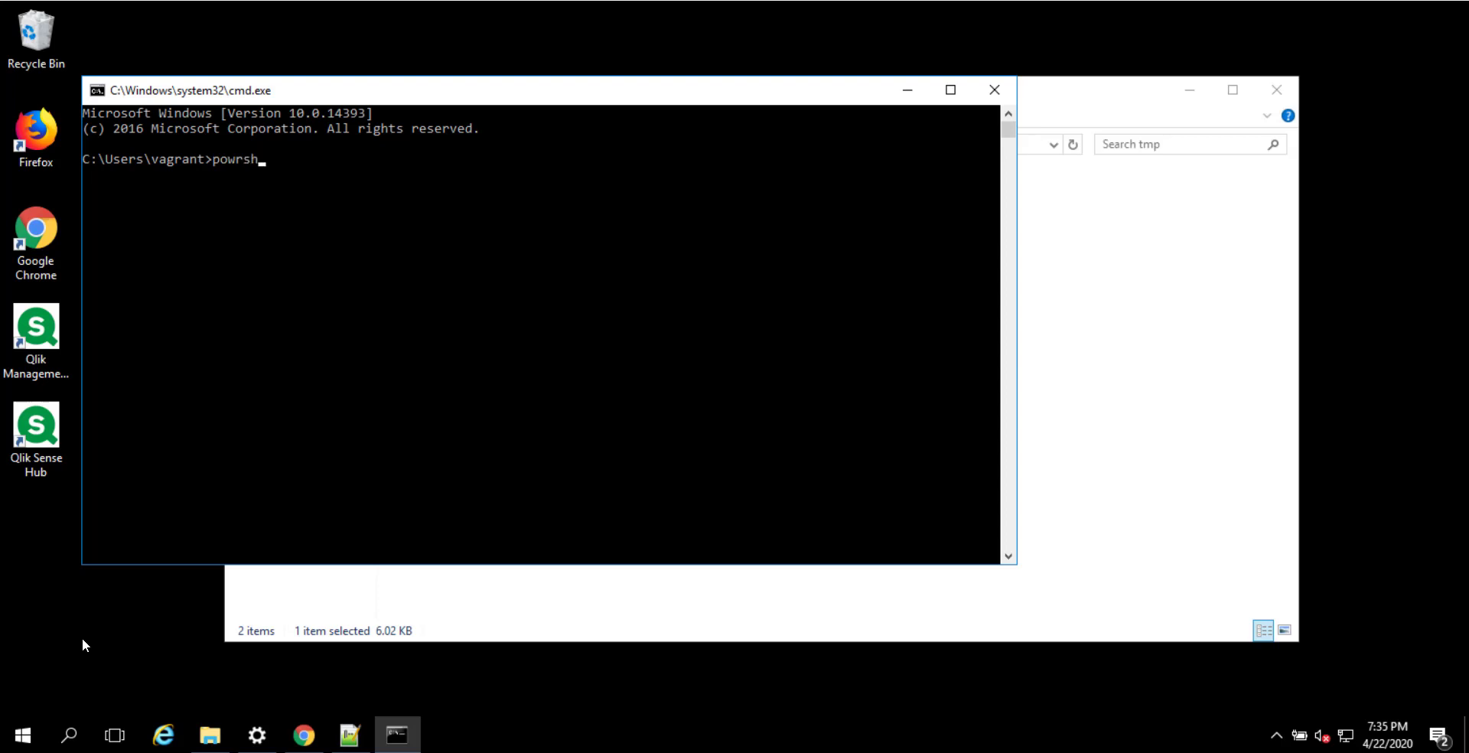
pyautogui.press('BackSpace')
pyautogui.write('esehl')
pyautogui.press('Return')
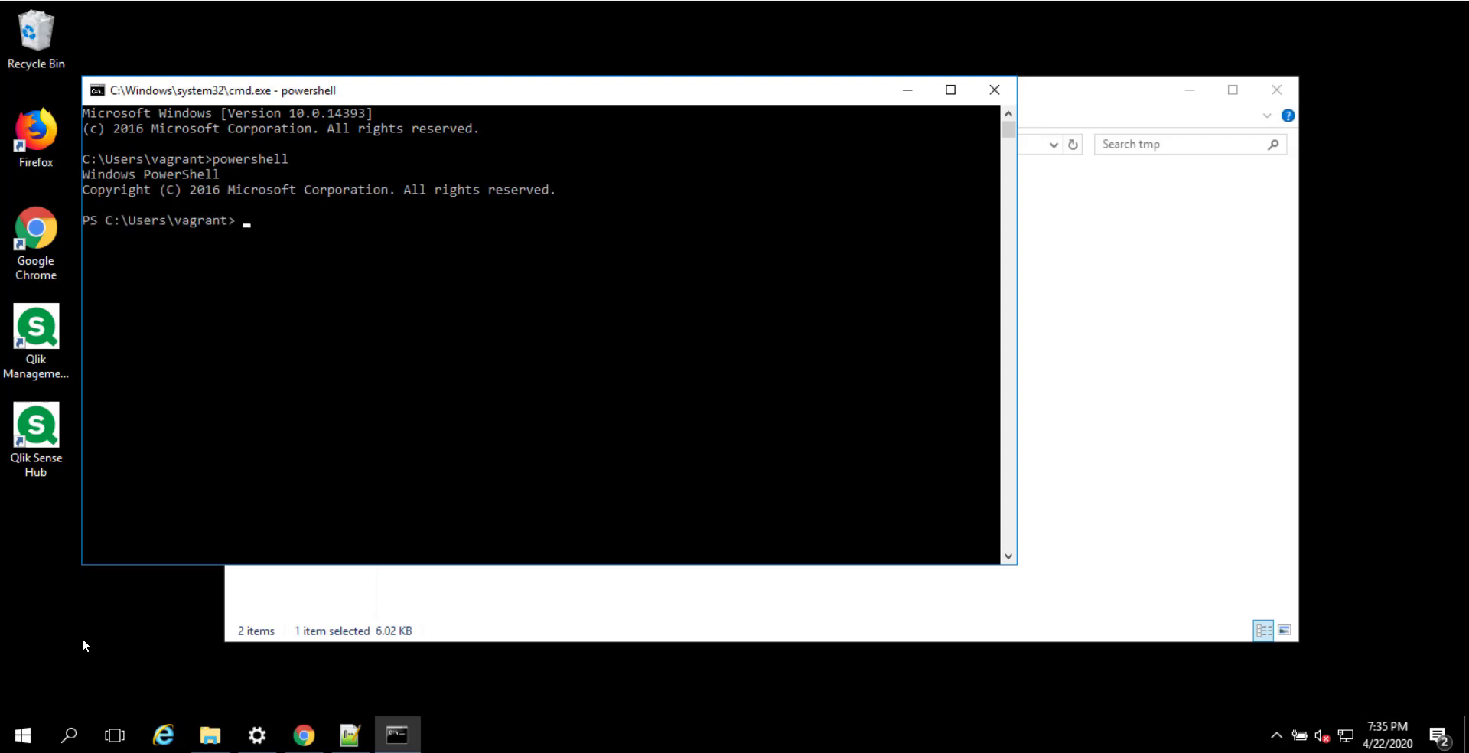
# Change the working directory to C:\tmp and list its files.
pyautogui.write('cd C:\\tmp')
pyautogui.press('Return')
pyautogui.write('dir')
pyautogui.press('Return')
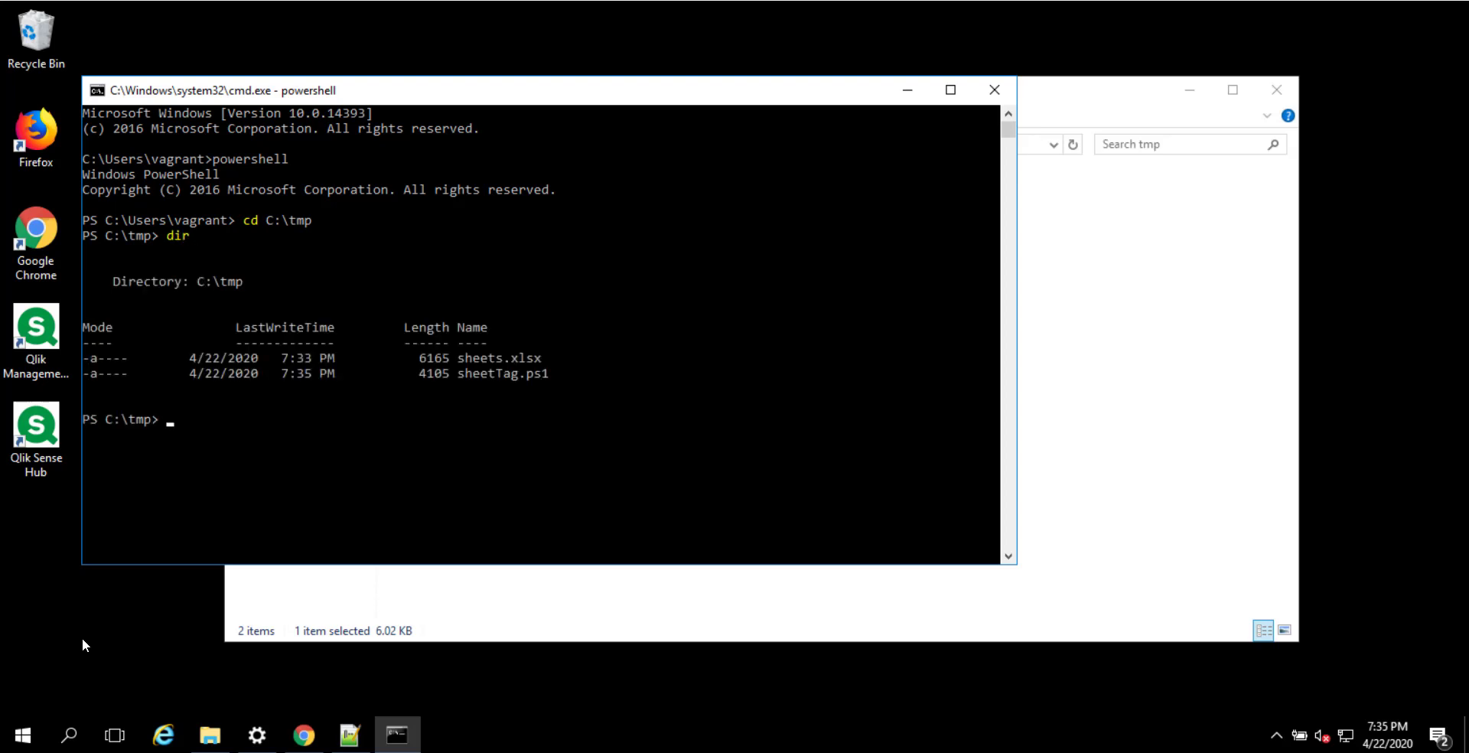
# Run the sheetTag.ps1 script from C:\tmp and highlight the last sheet record in its output.
pyautogui.write('shee')
pyautogui.press('Tab')
pyautogui.press('Tab')
pyautogui.press('Return')
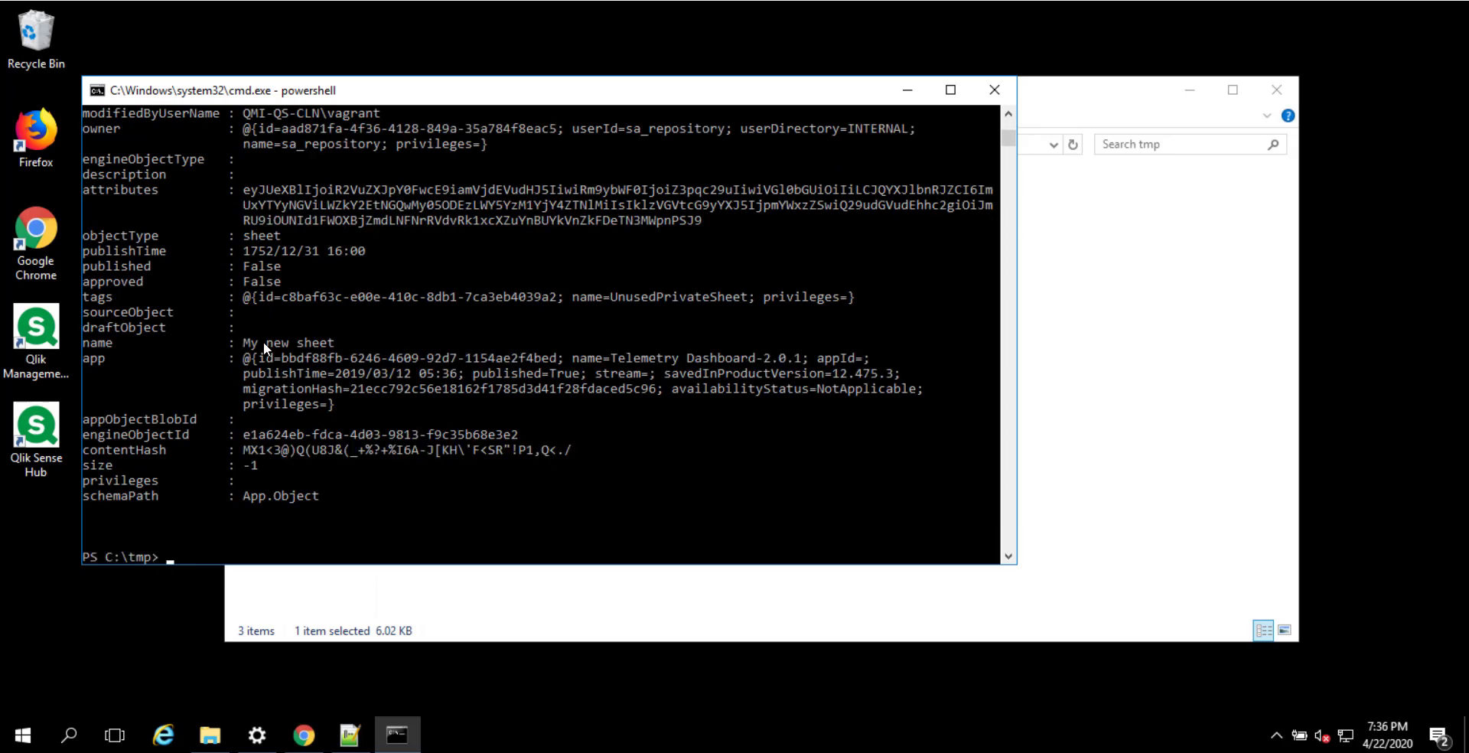
pyautogui.moveTo(228, 325); pyautogui.dragTo(356, 476)
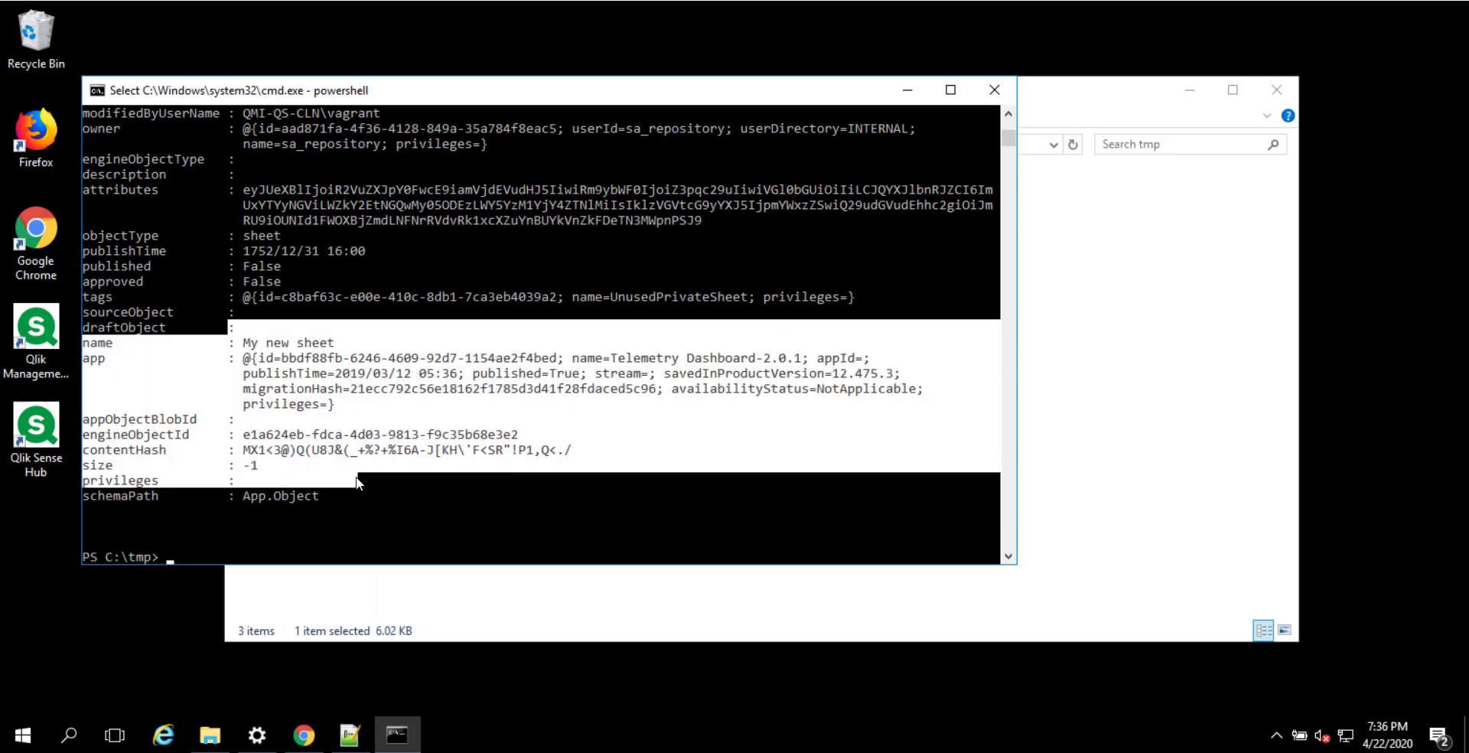
# In the Qlik Management Console in Chrome, open App objects and filter the Tags column by 'Unused'.
pyautogui.click(310, 739)
pyautogui.click(557, 18)
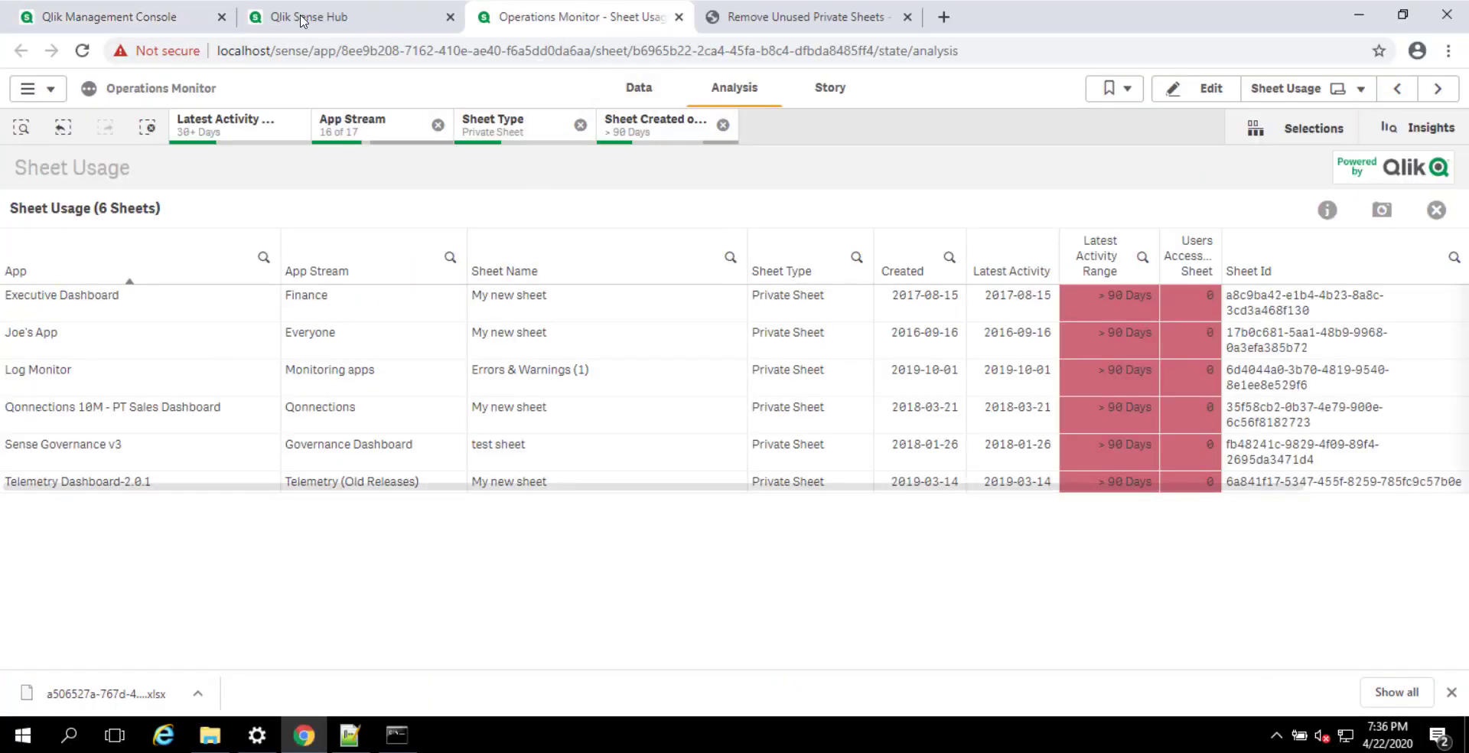
pyautogui.click(220, 17)
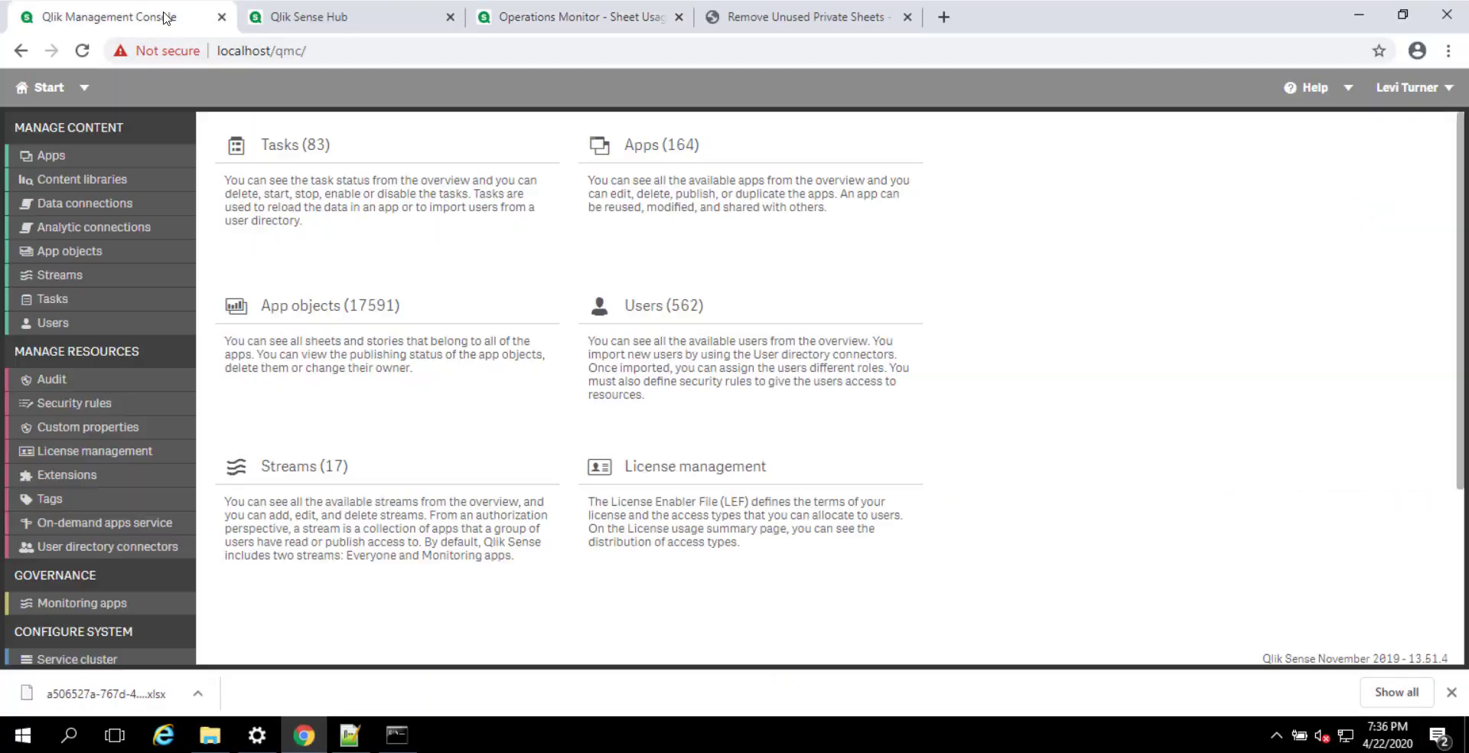
pyautogui.click(86, 252)
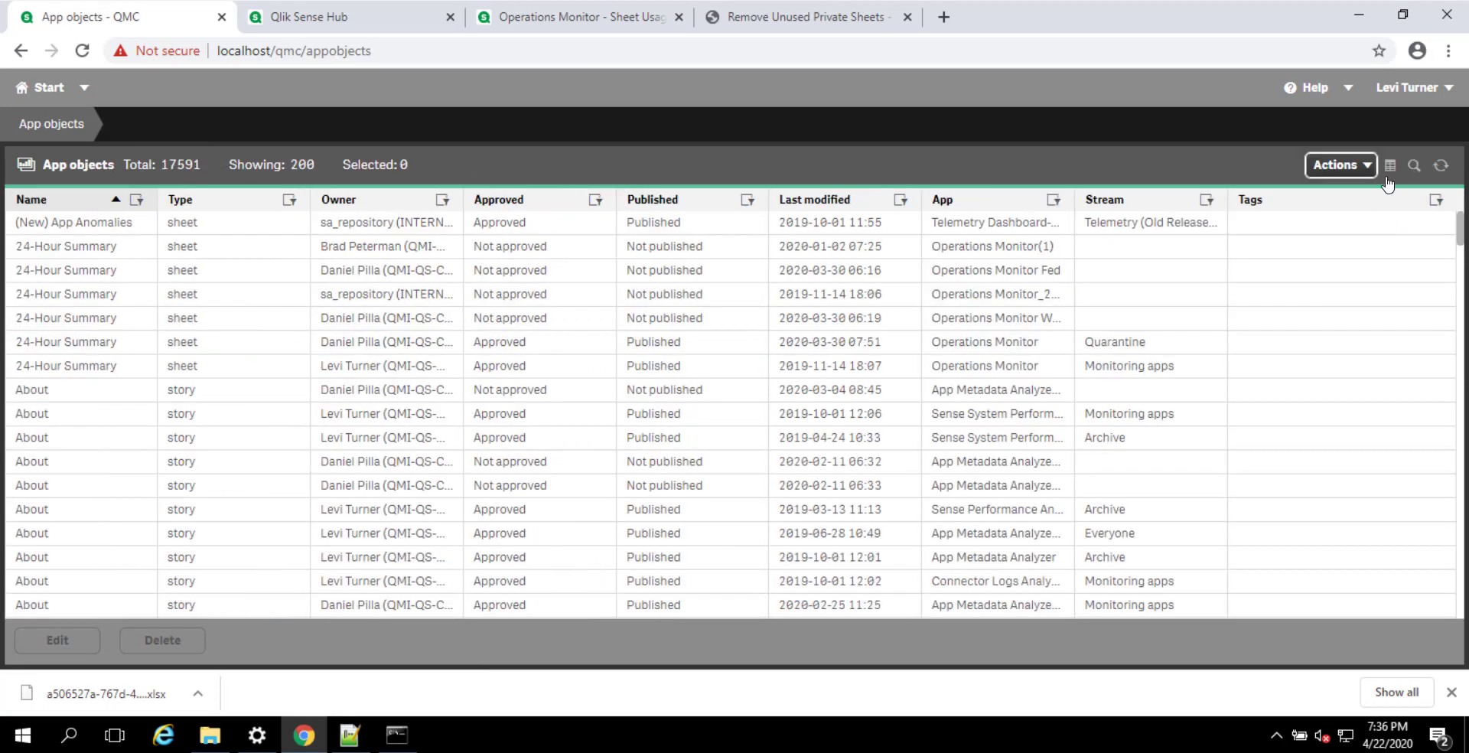
pyautogui.click(1435, 200)
pyautogui.write('Unused')
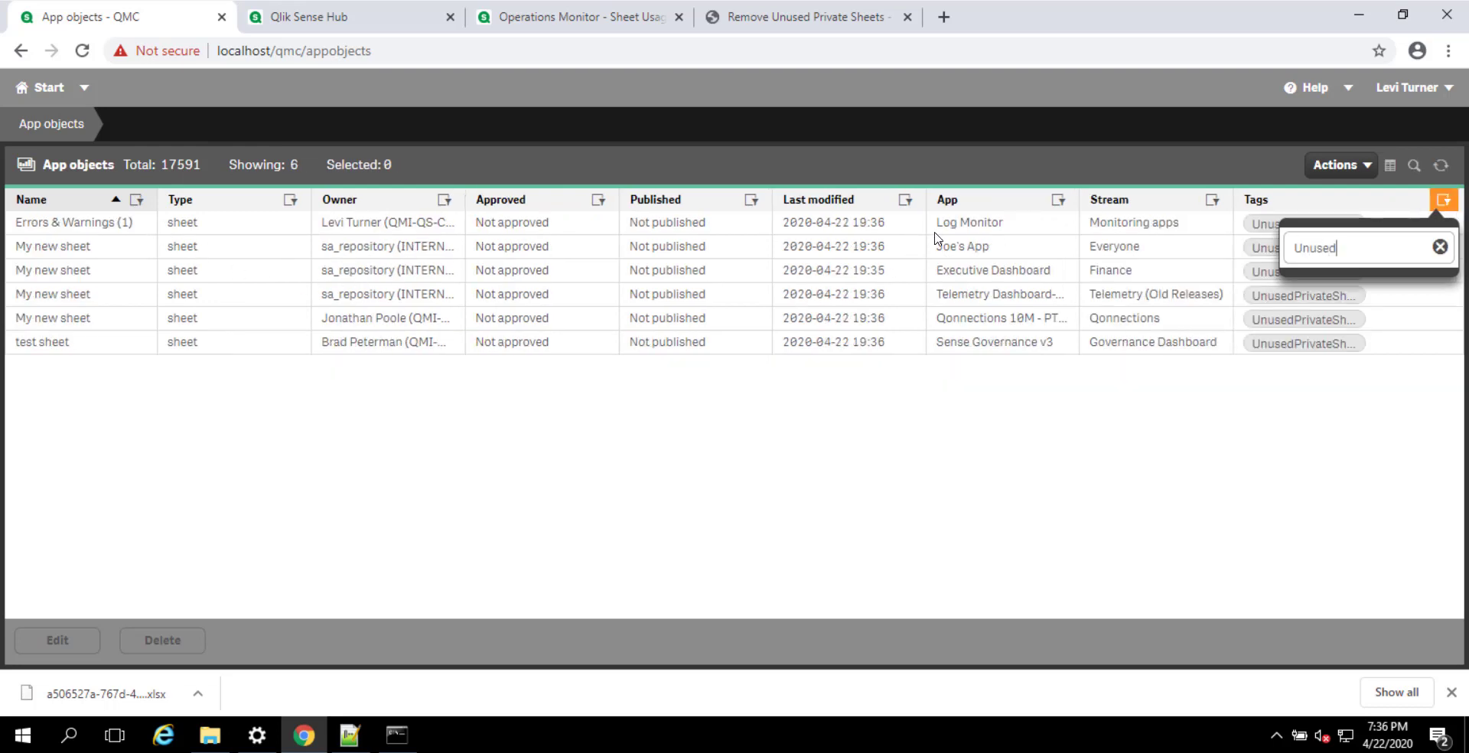
# Select all the filtered sheets and compare them with Operations Monitor's Sheet Usage table.
pyautogui.moveTo(983, 233); pyautogui.dragTo(976, 339)
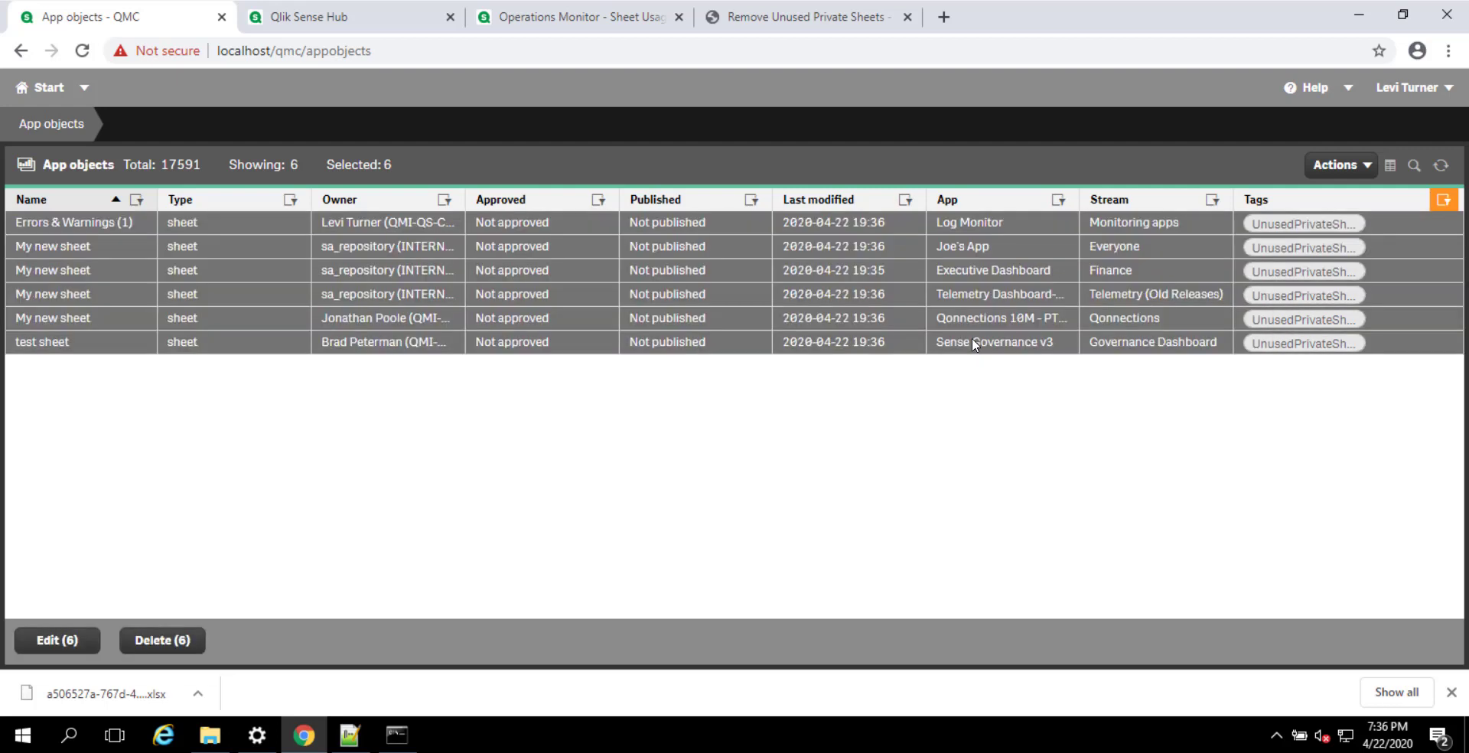
pyautogui.click(629, 25)
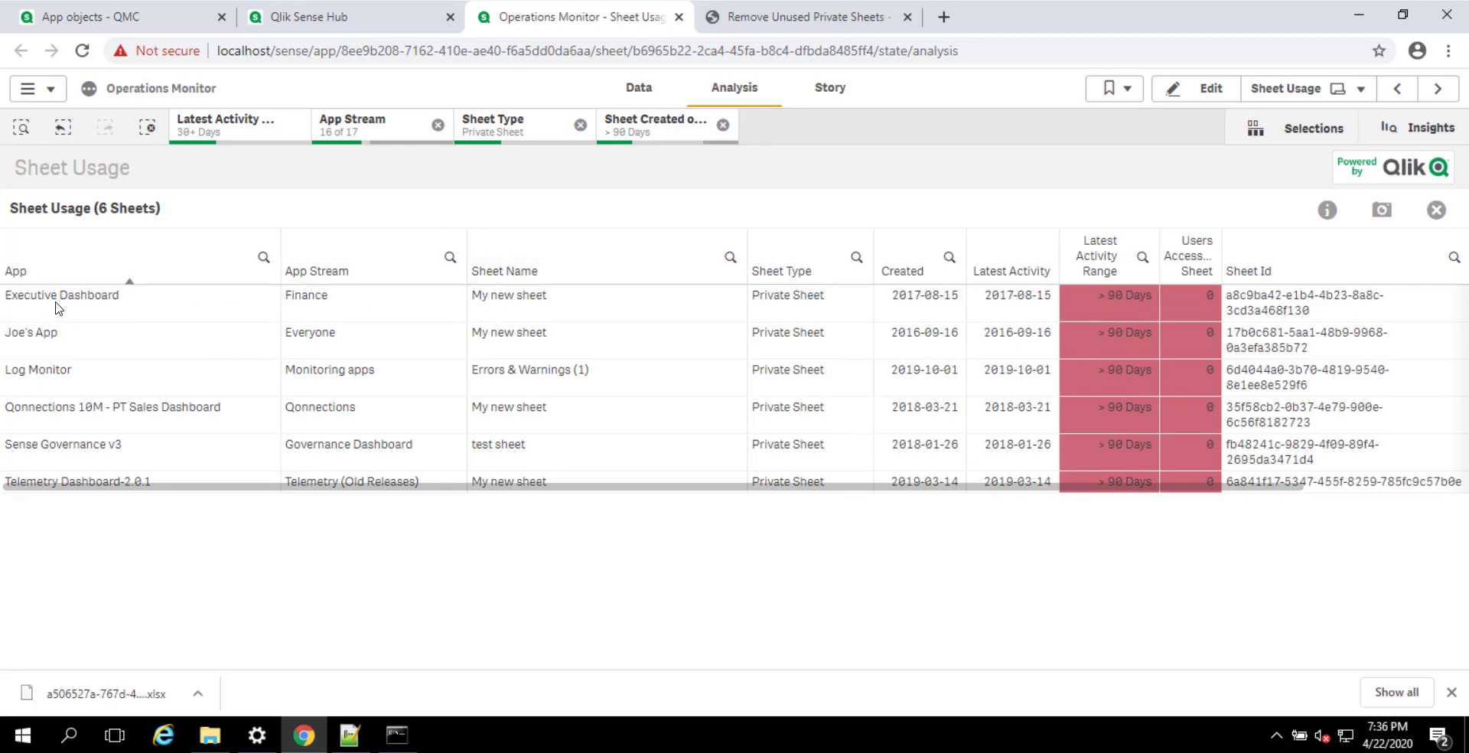
pyautogui.click(153, 18)
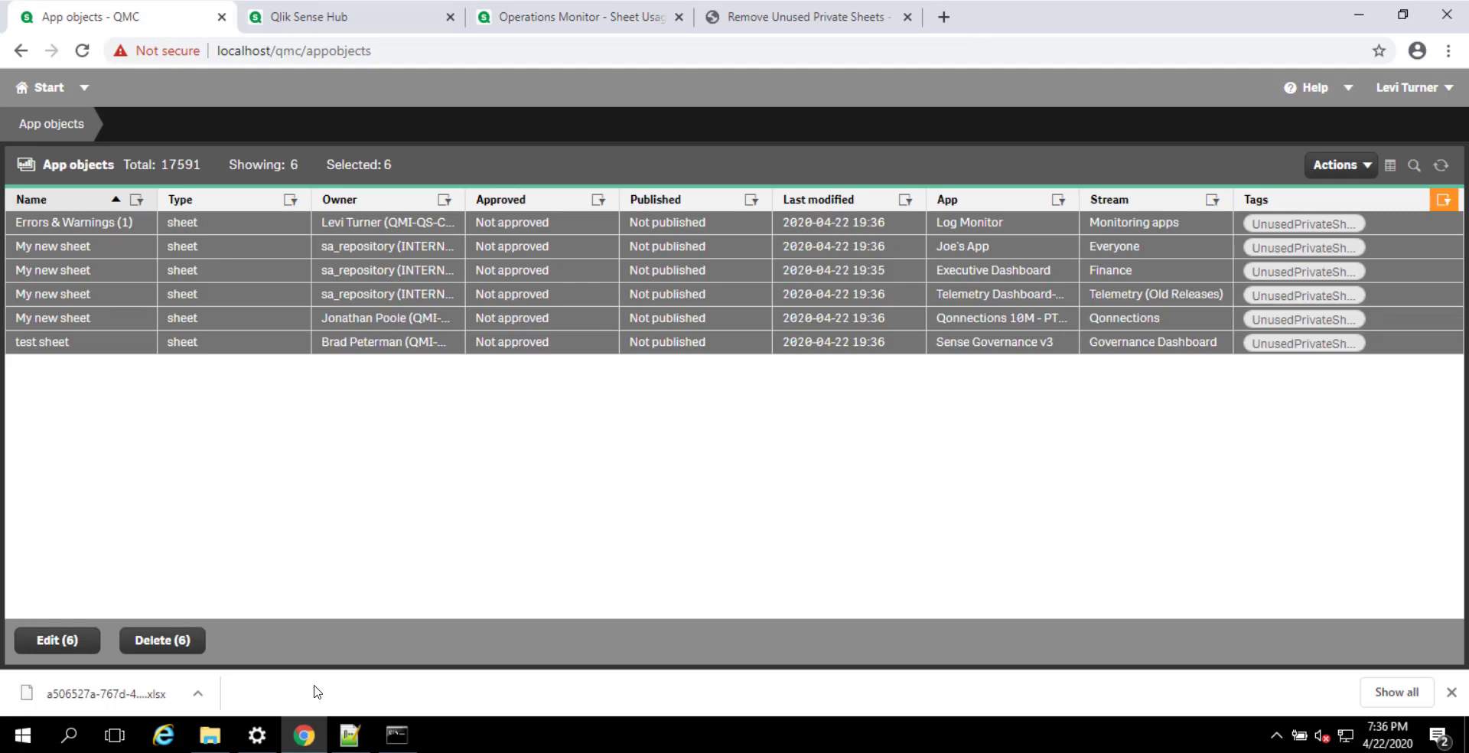
# Switch back to the command prompt window, clear the text selection, and exit the PowerShell session.
pyautogui.click(306, 736)
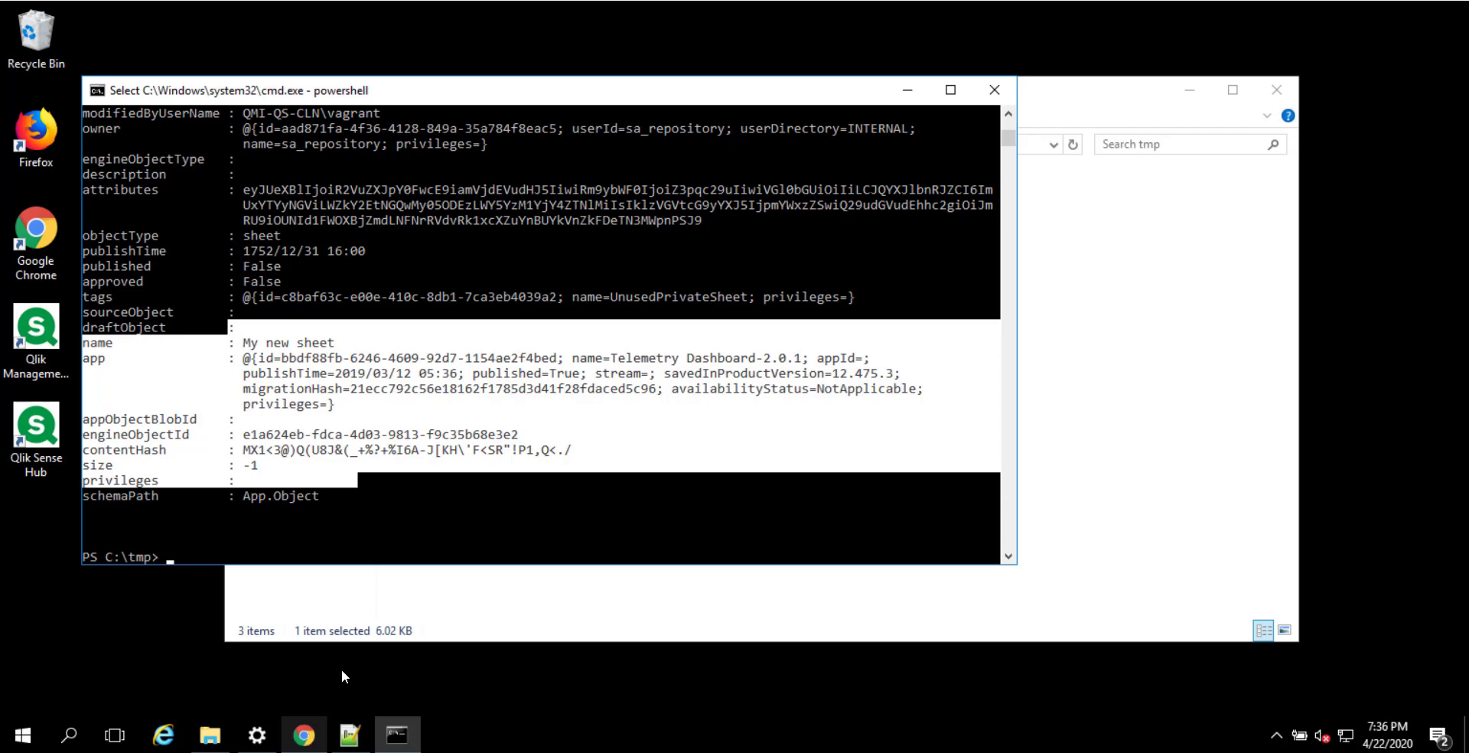
pyautogui.click(217, 539)
pyautogui.write('exit')
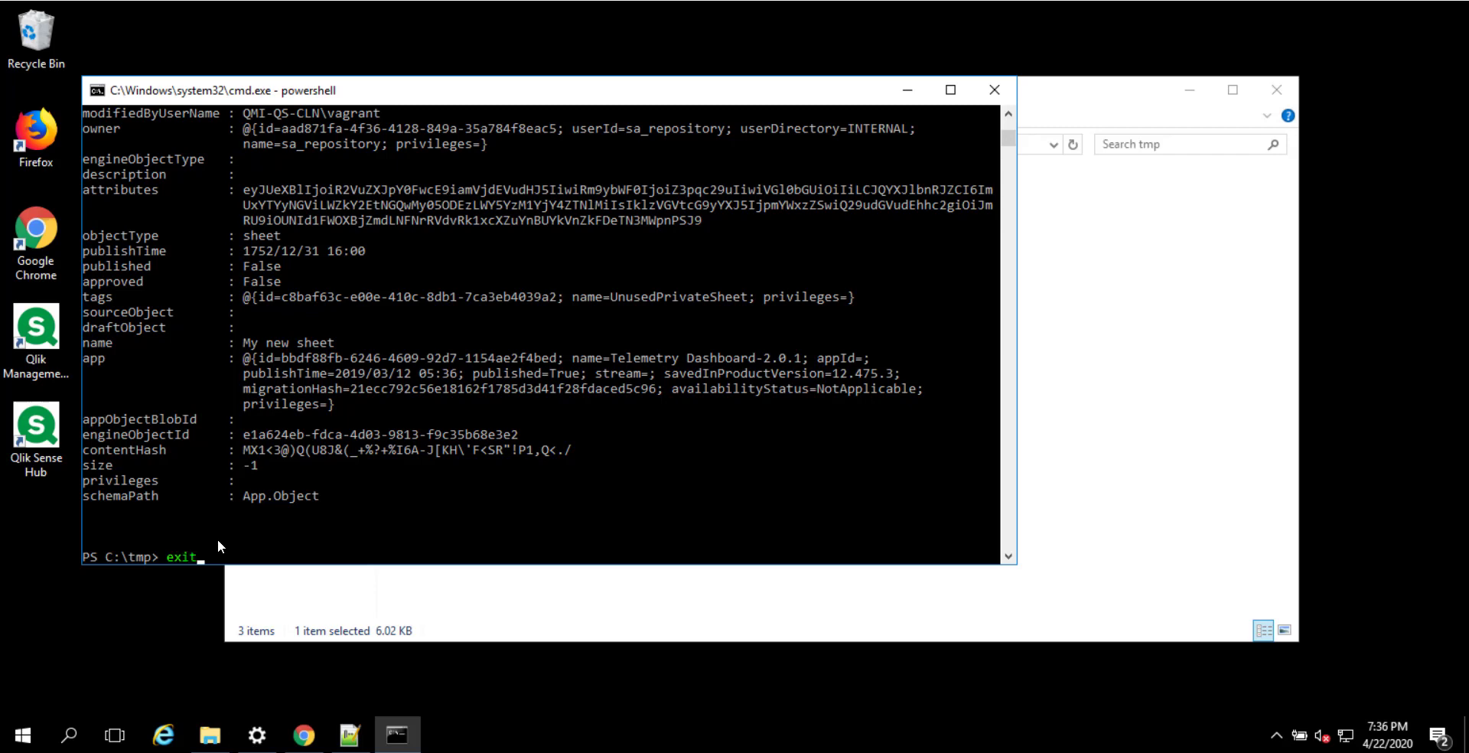
pyautogui.press('Return')
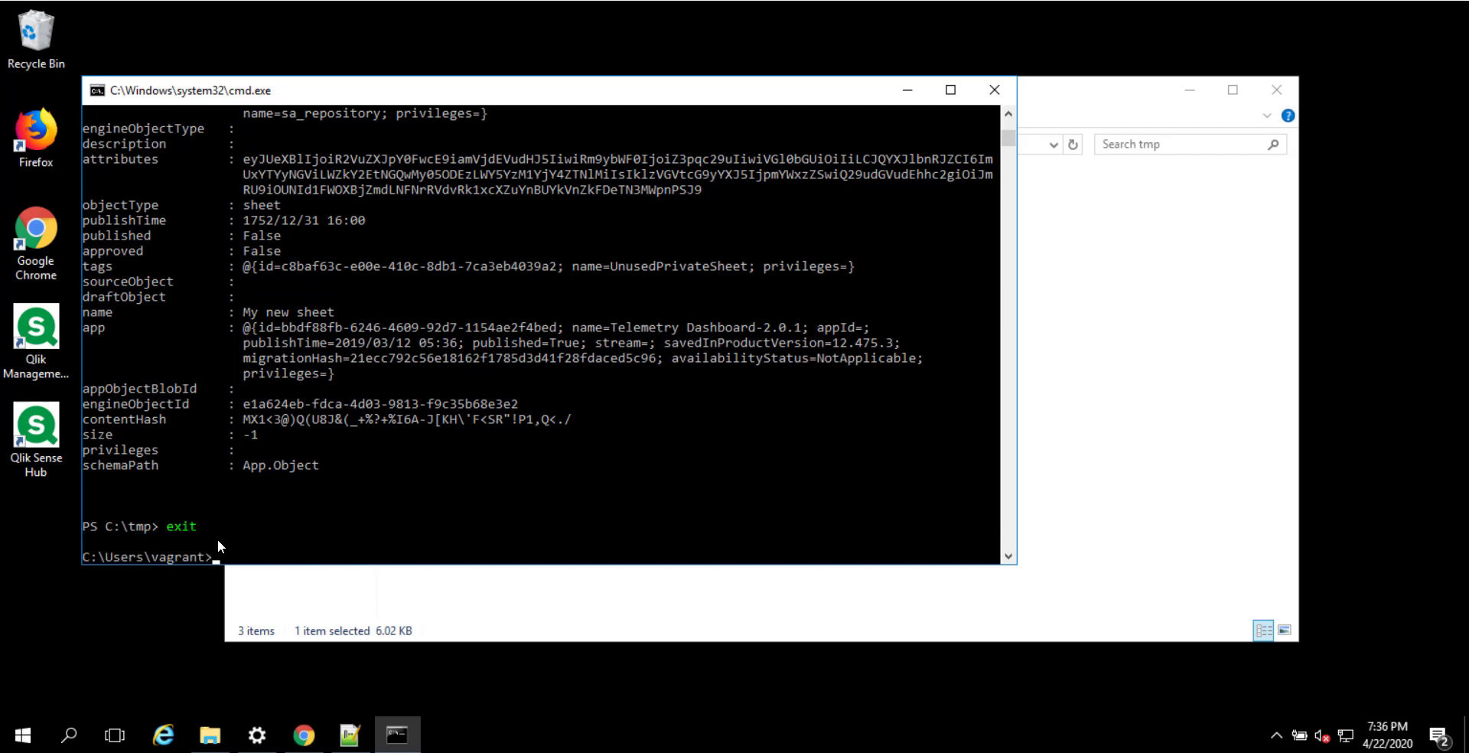
# In Chrome's Admin Playbook page, find the Script to Delete Tagged Sheets section and open its linked GitHub download folder in a new tab.
pyautogui.click(303, 737)
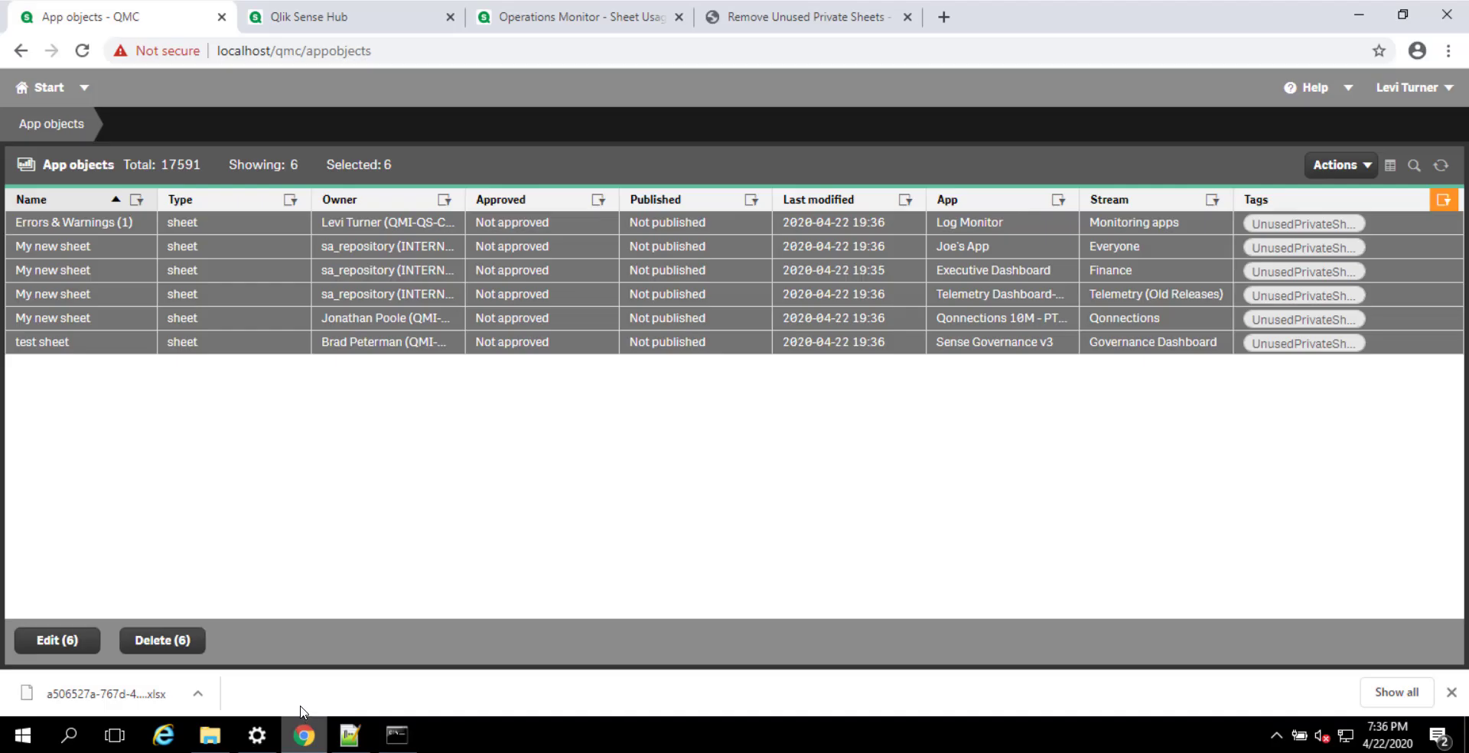
pyautogui.click(737, 23)
pyautogui.scroll(-15, 796, 413)
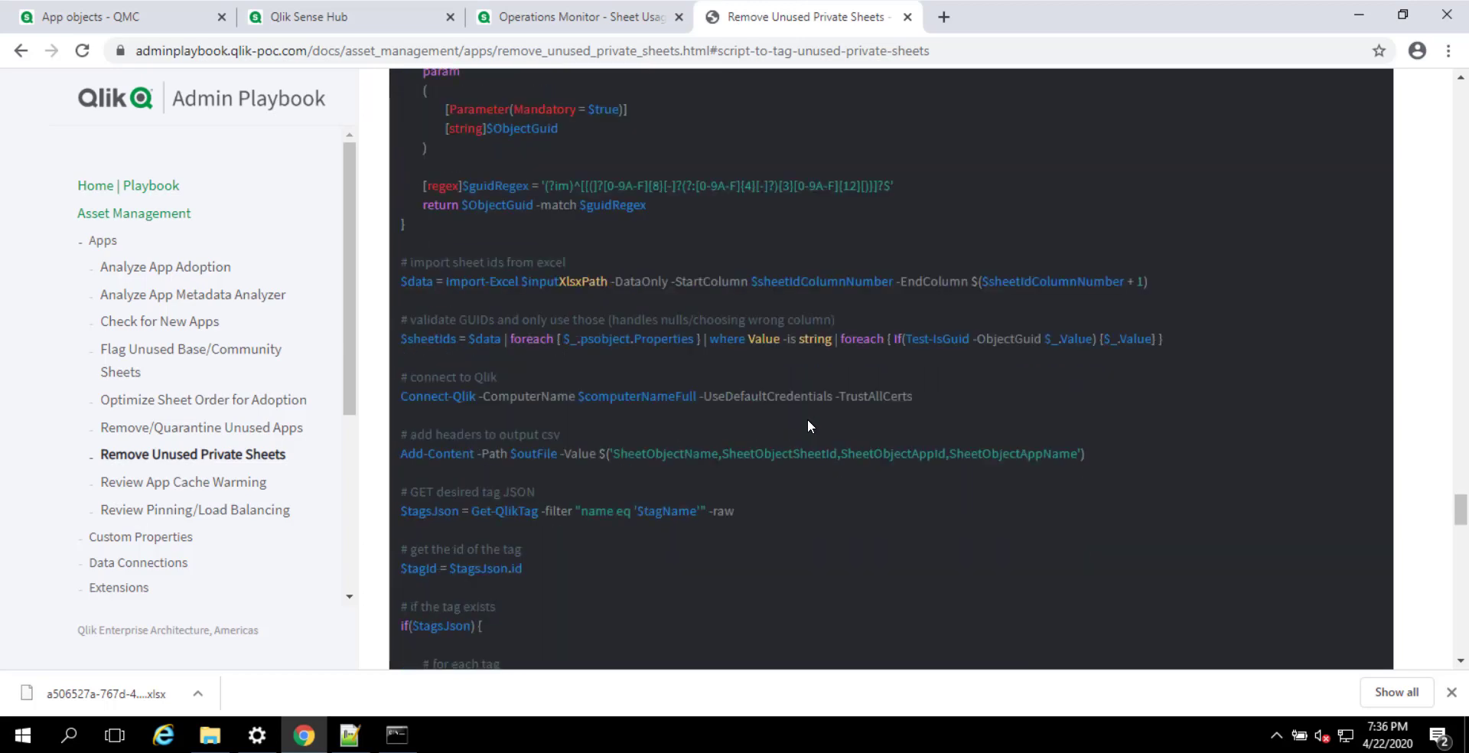
pyautogui.scroll(-6, 817, 421)
pyautogui.scroll(-3, 825, 413)
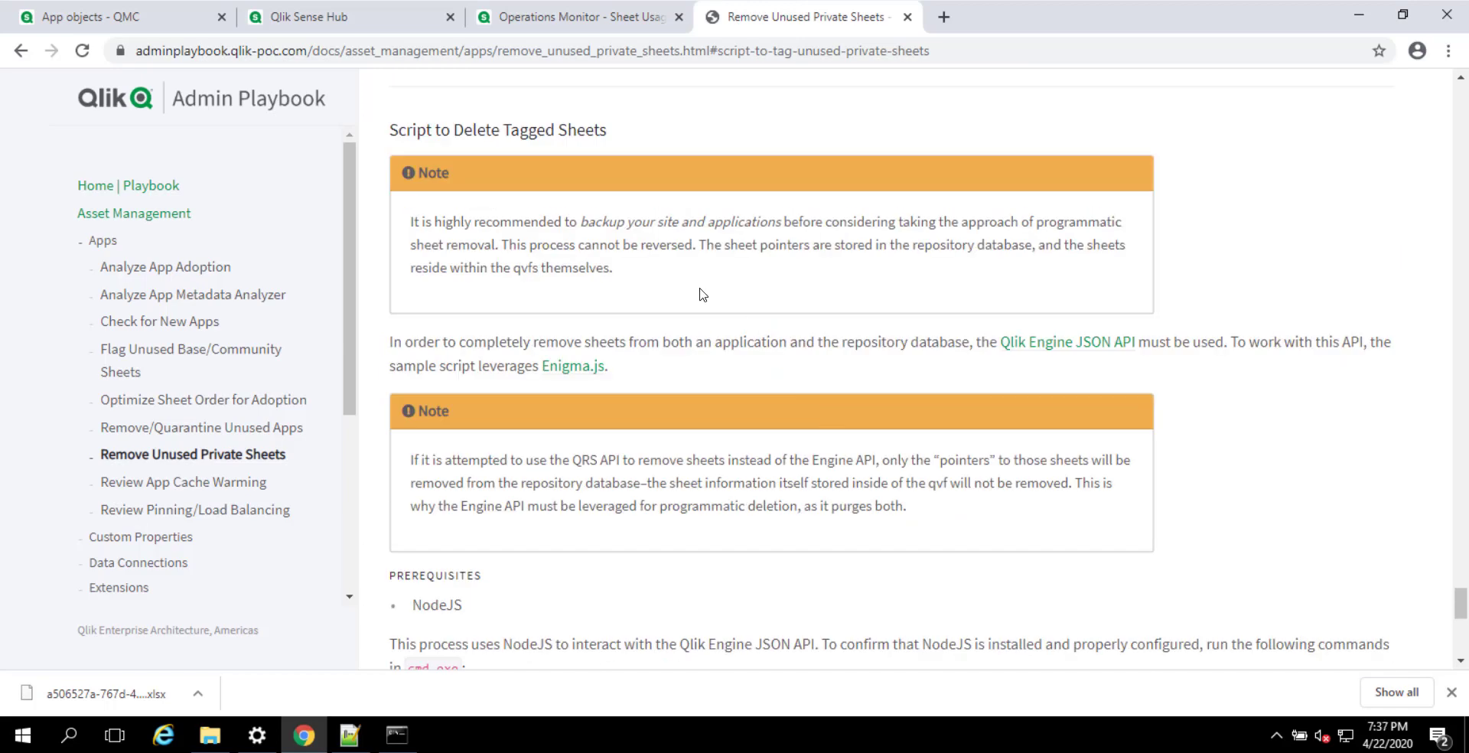
pyautogui.scroll(-2, 677, 344)
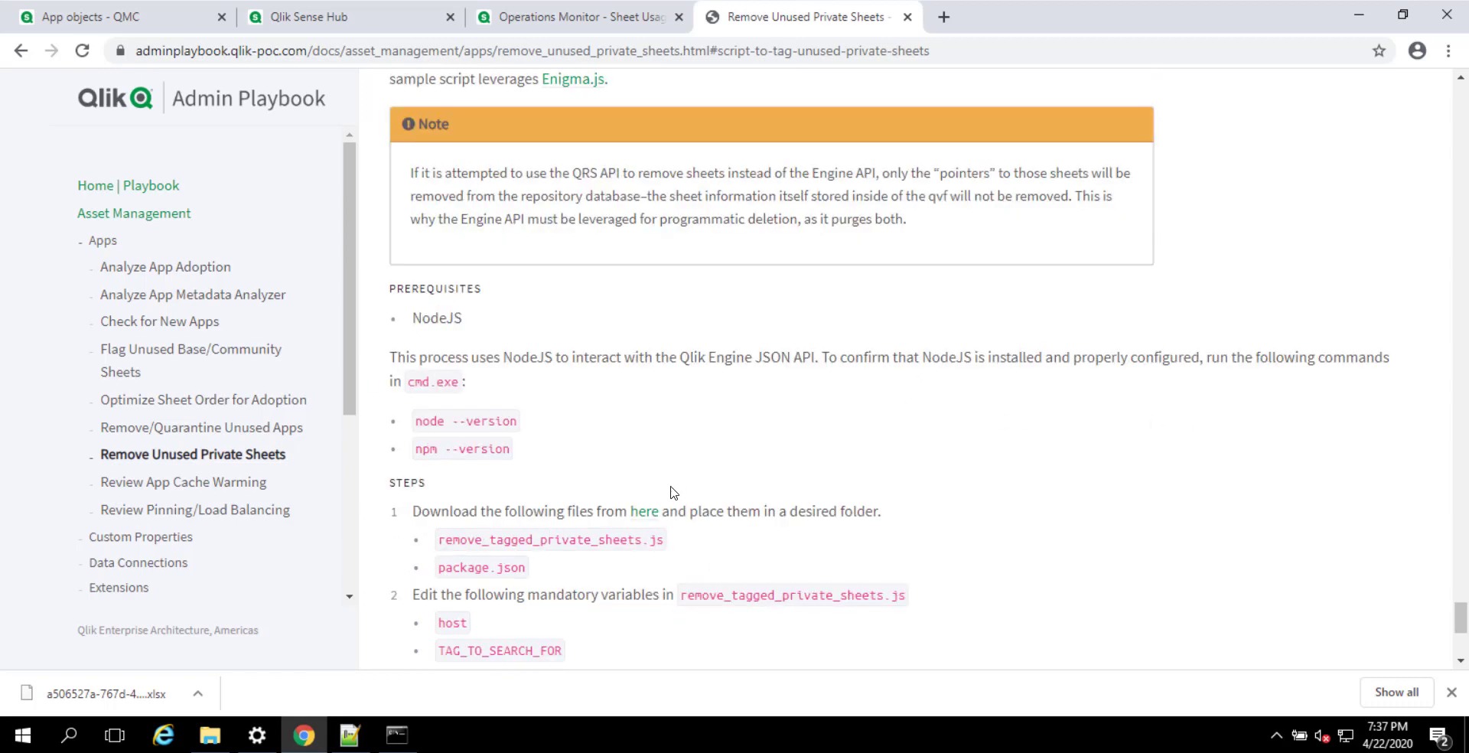
pyautogui.scroll(-1, 703, 562)
pyautogui.middleClick(646, 513)
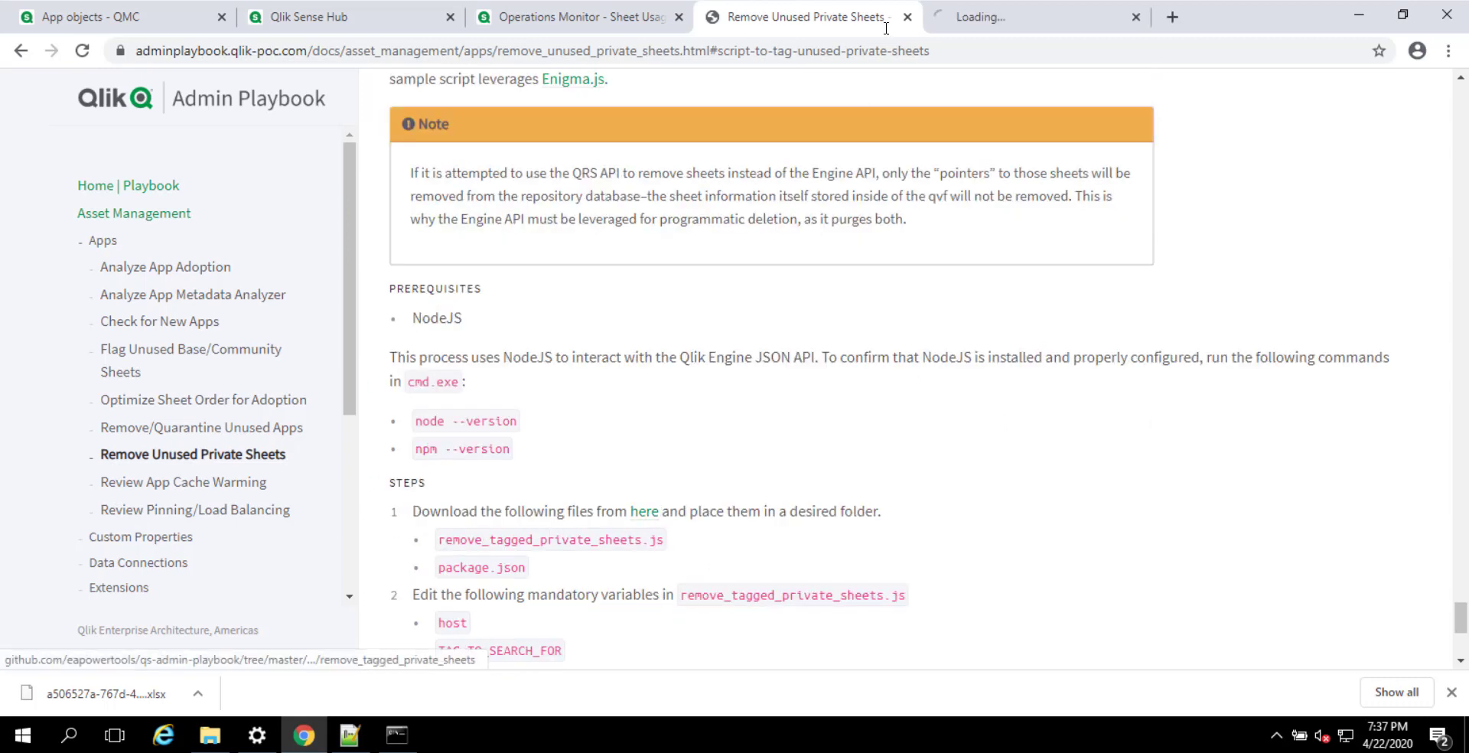
pyautogui.click(1003, 23)
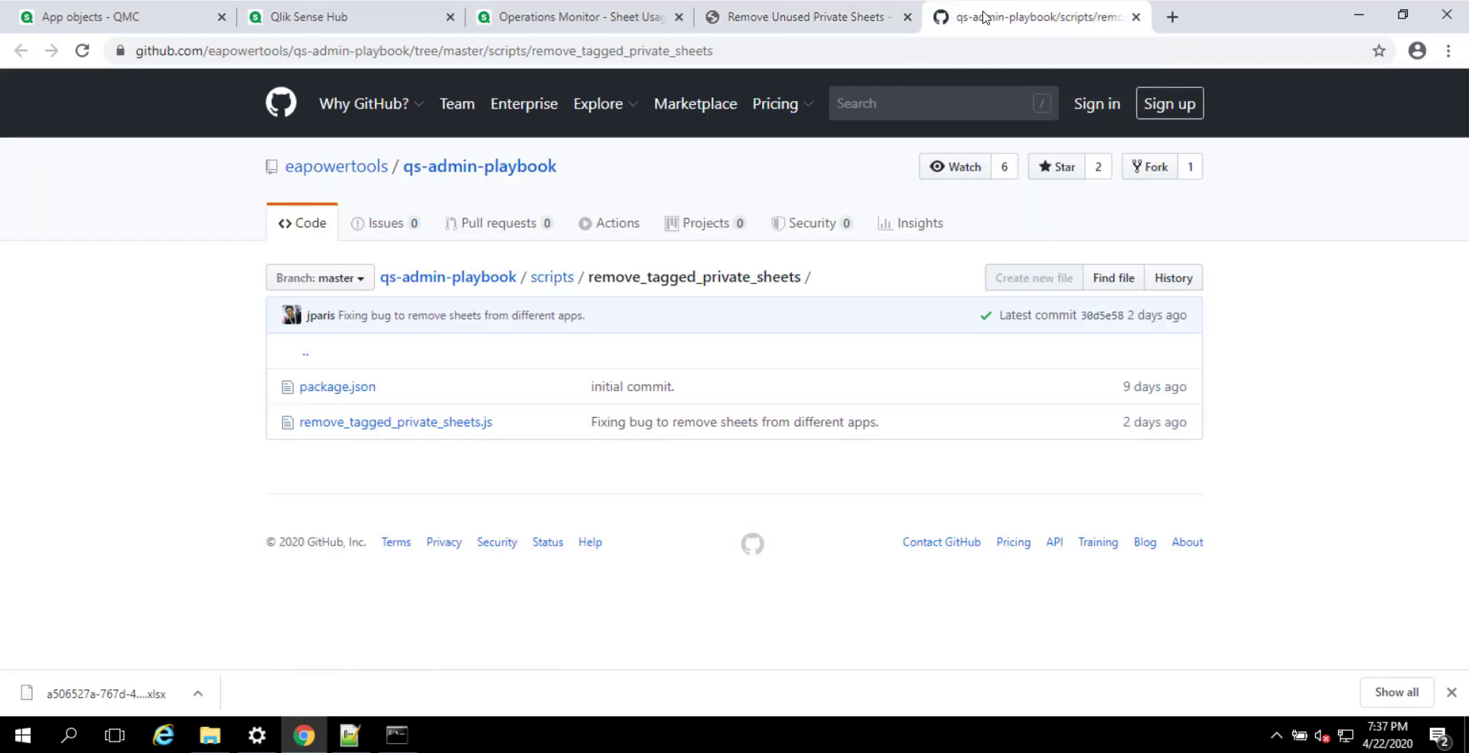
# Open package.json from the remove_tagged_private_sheets folder as raw text and copy its entire contents.
pyautogui.click(344, 387)
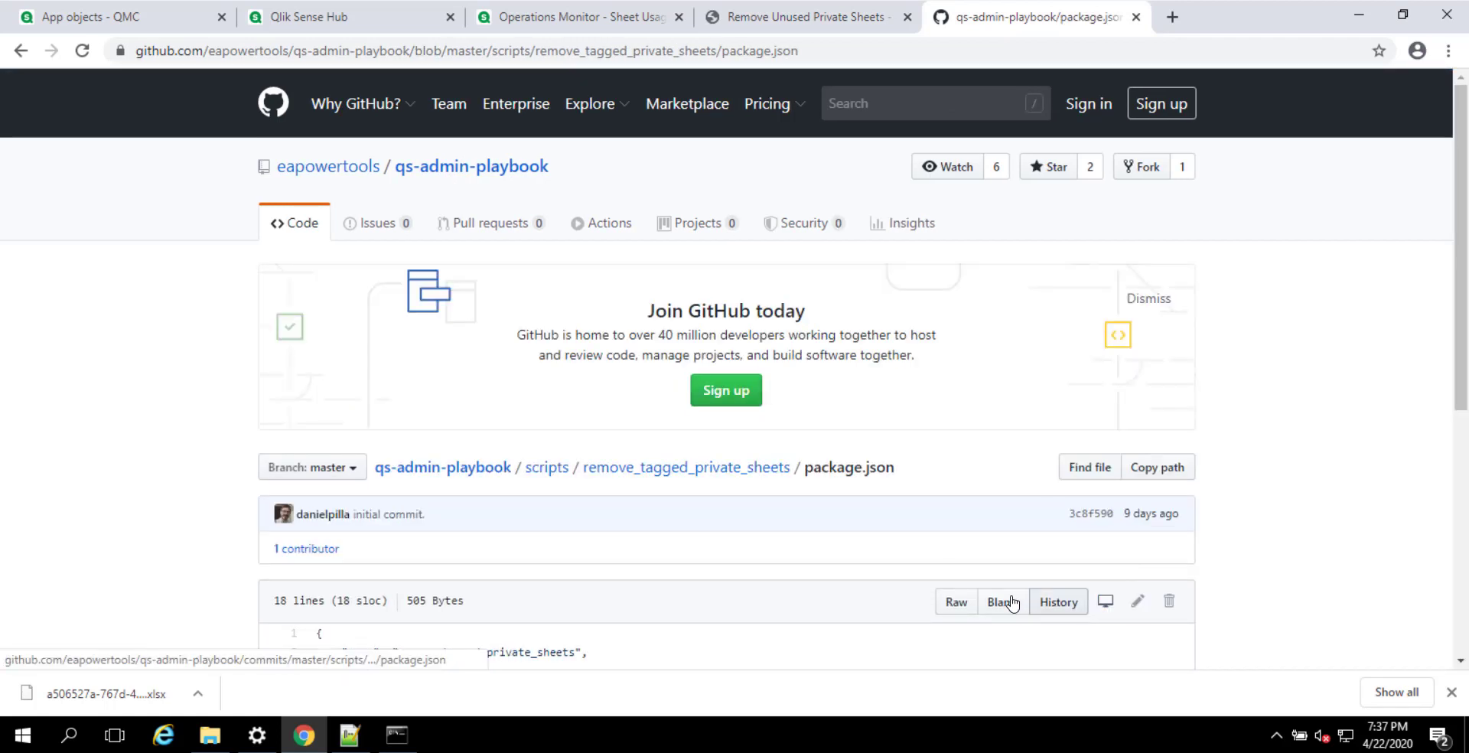
pyautogui.click(957, 603)
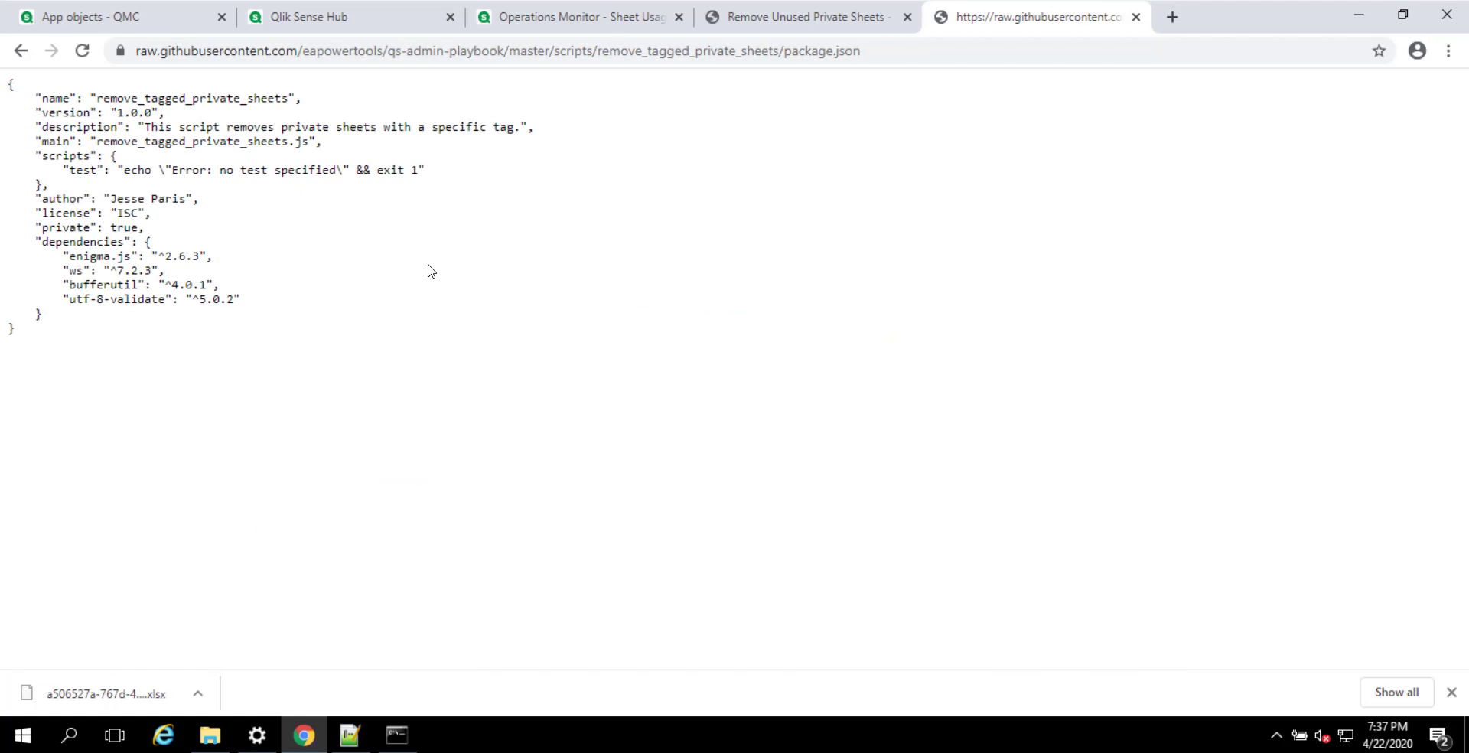
pyautogui.hotkey('ctrl', 'a')
pyautogui.hotkey('ctrl', 'c')
# In Notepad++, paste the copied package contents into a new file and save it as package.json in the tmp folder.
pyautogui.click(354, 736)
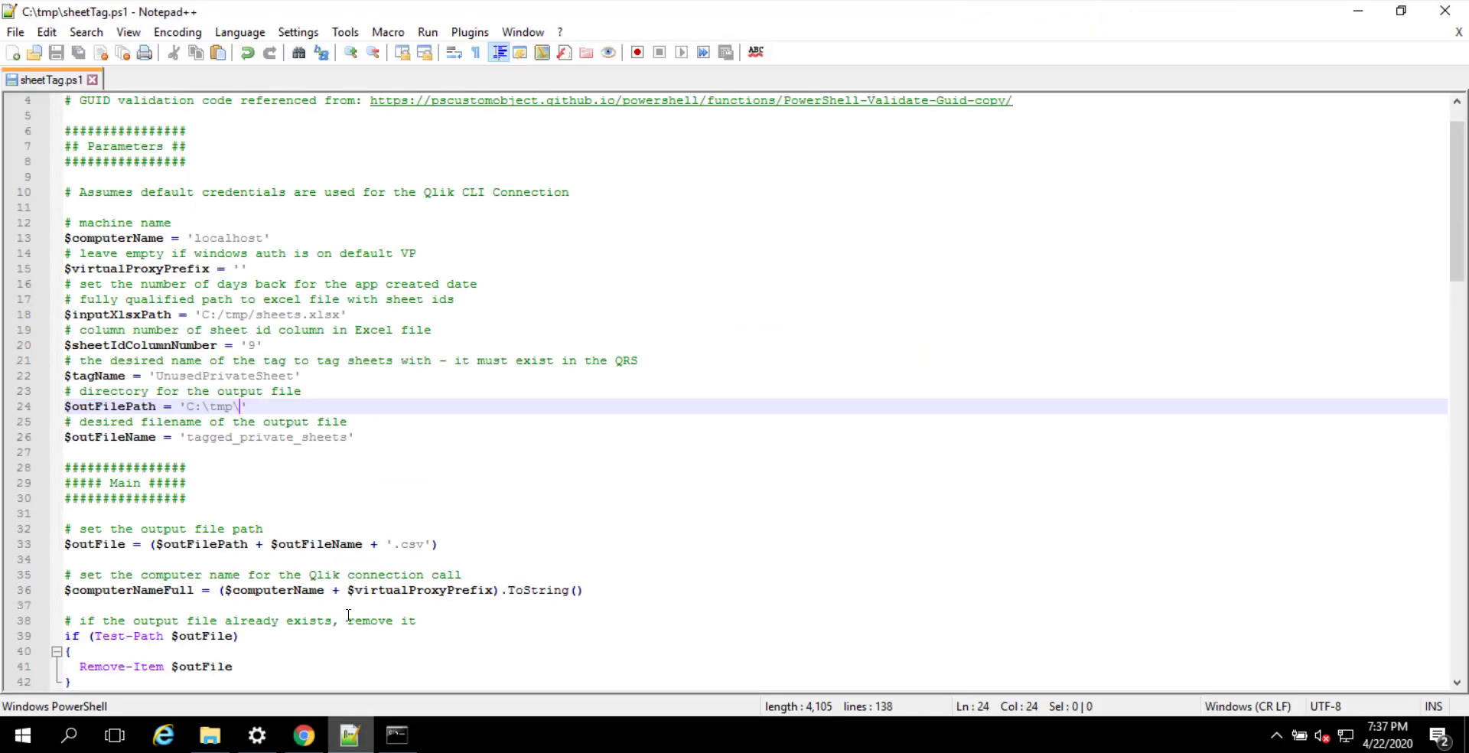
pyautogui.hotkey('ctrl', 'n')
pyautogui.hotkey('ctrl', 'v')
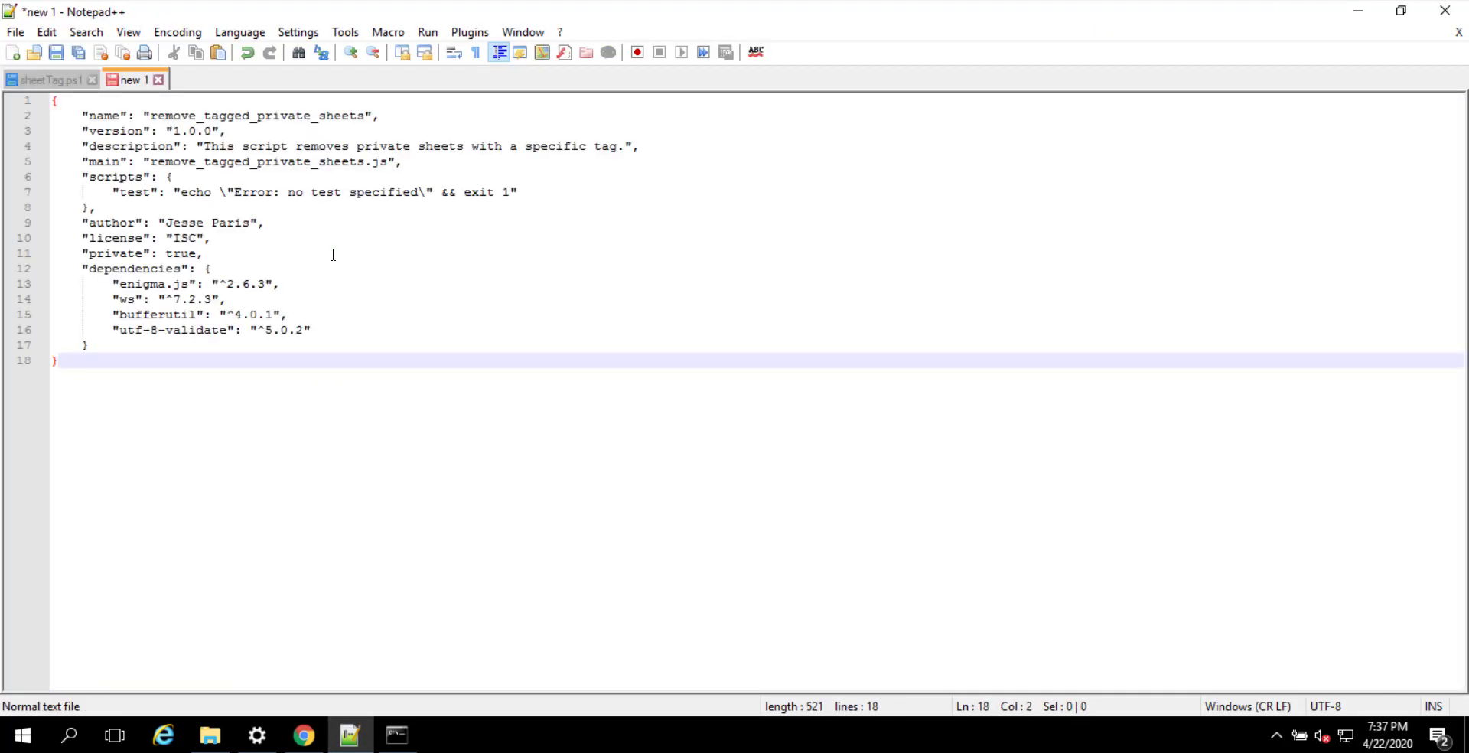
pyautogui.hotkey('ctrl', 's')
pyautogui.write('package.json')
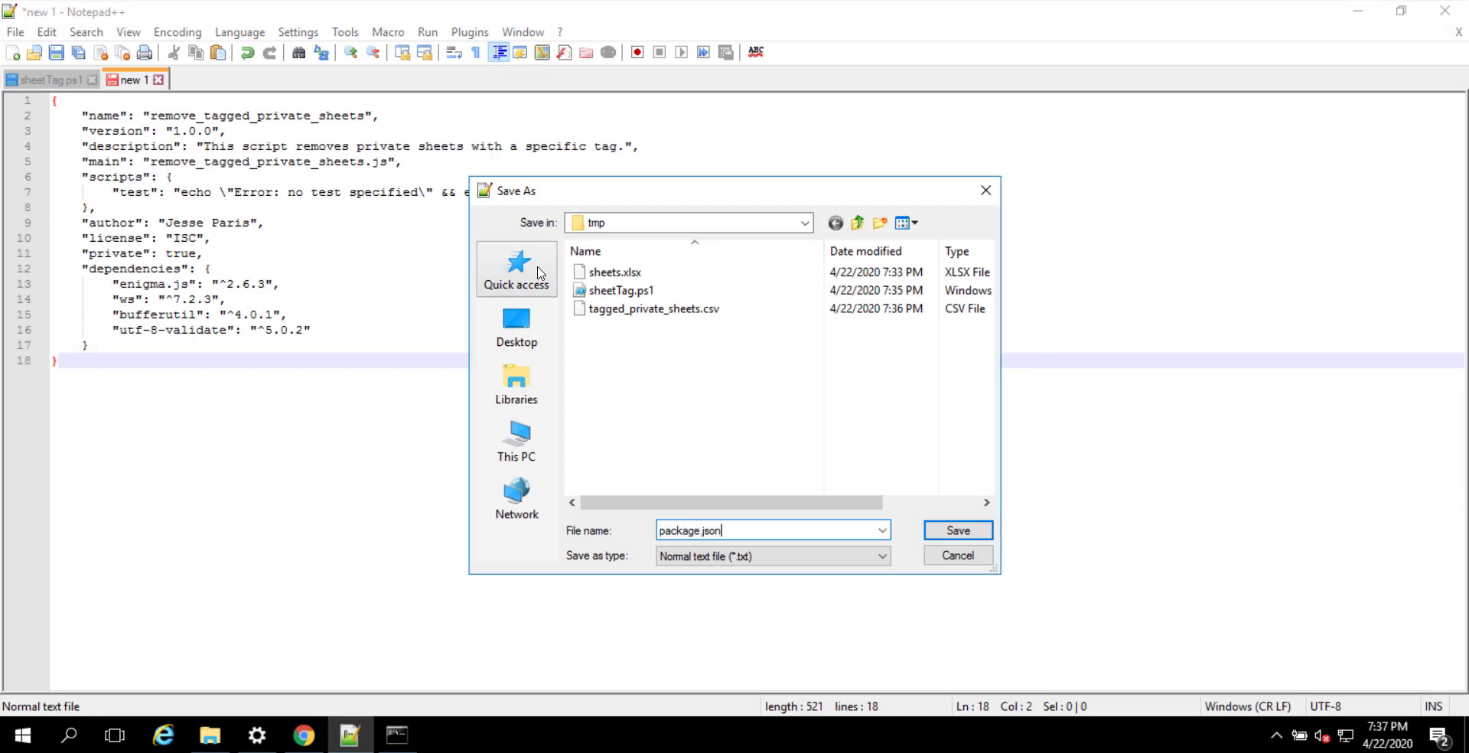
pyautogui.press('Return')
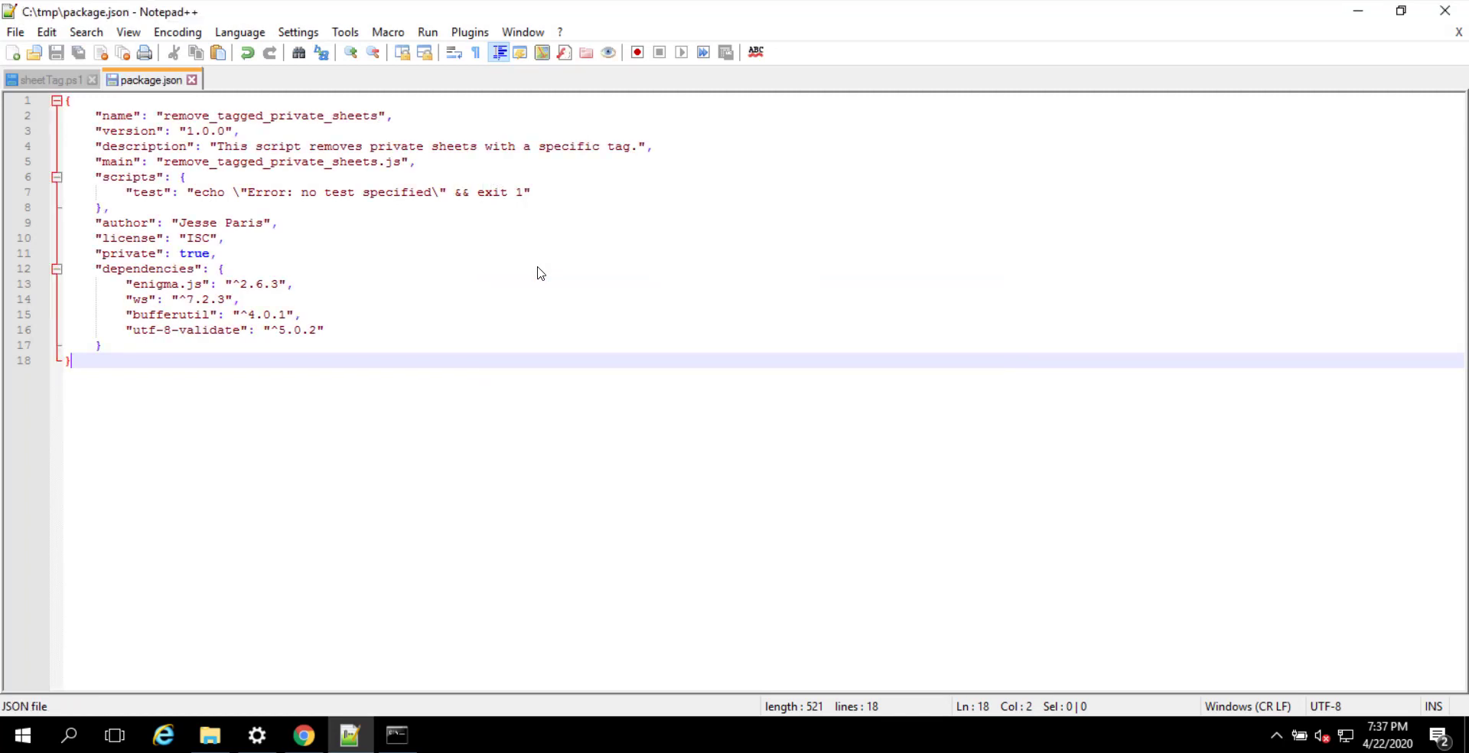
# Back in Chrome, open remove_tagged_private_sheets.js from the GitHub folder as raw text and copy its entire contents.
pyautogui.click(349, 735)
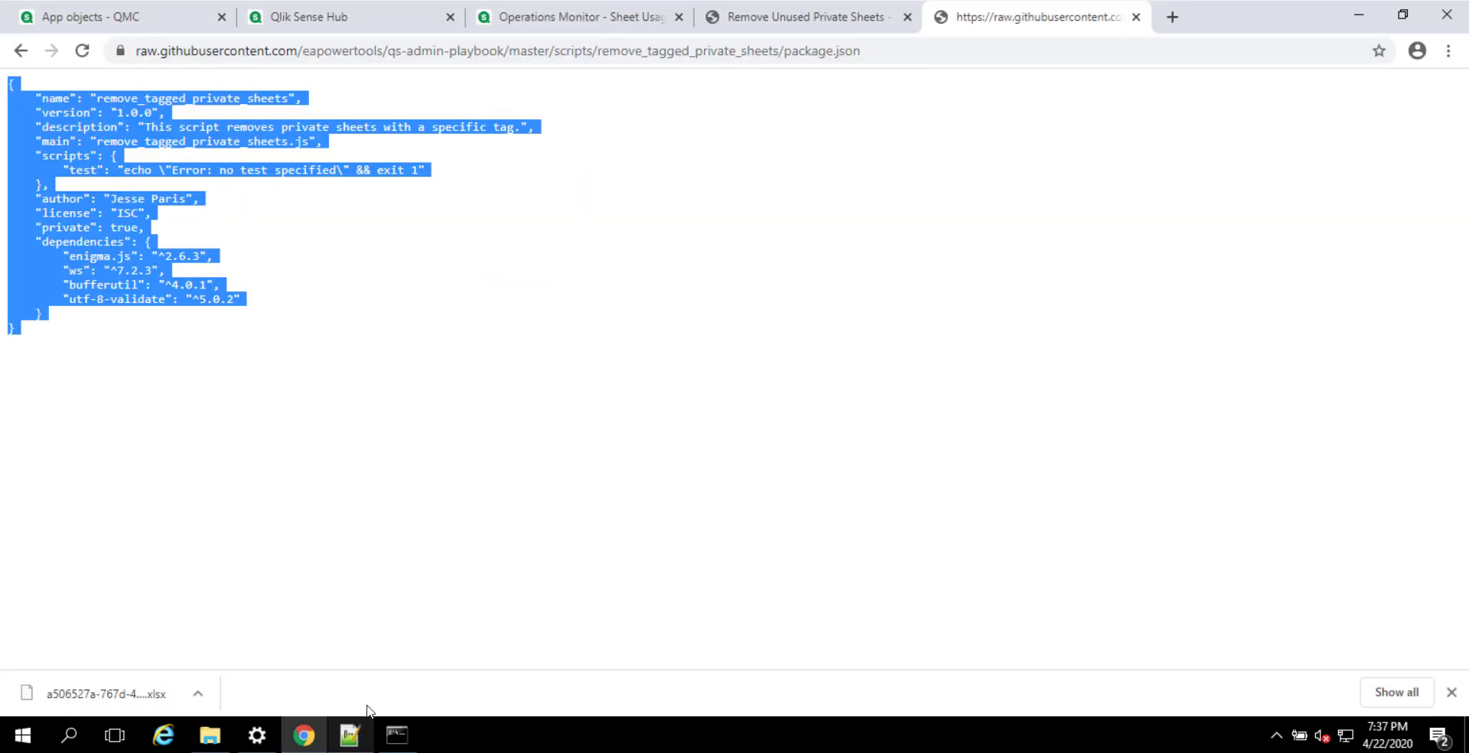
pyautogui.click(593, 367)
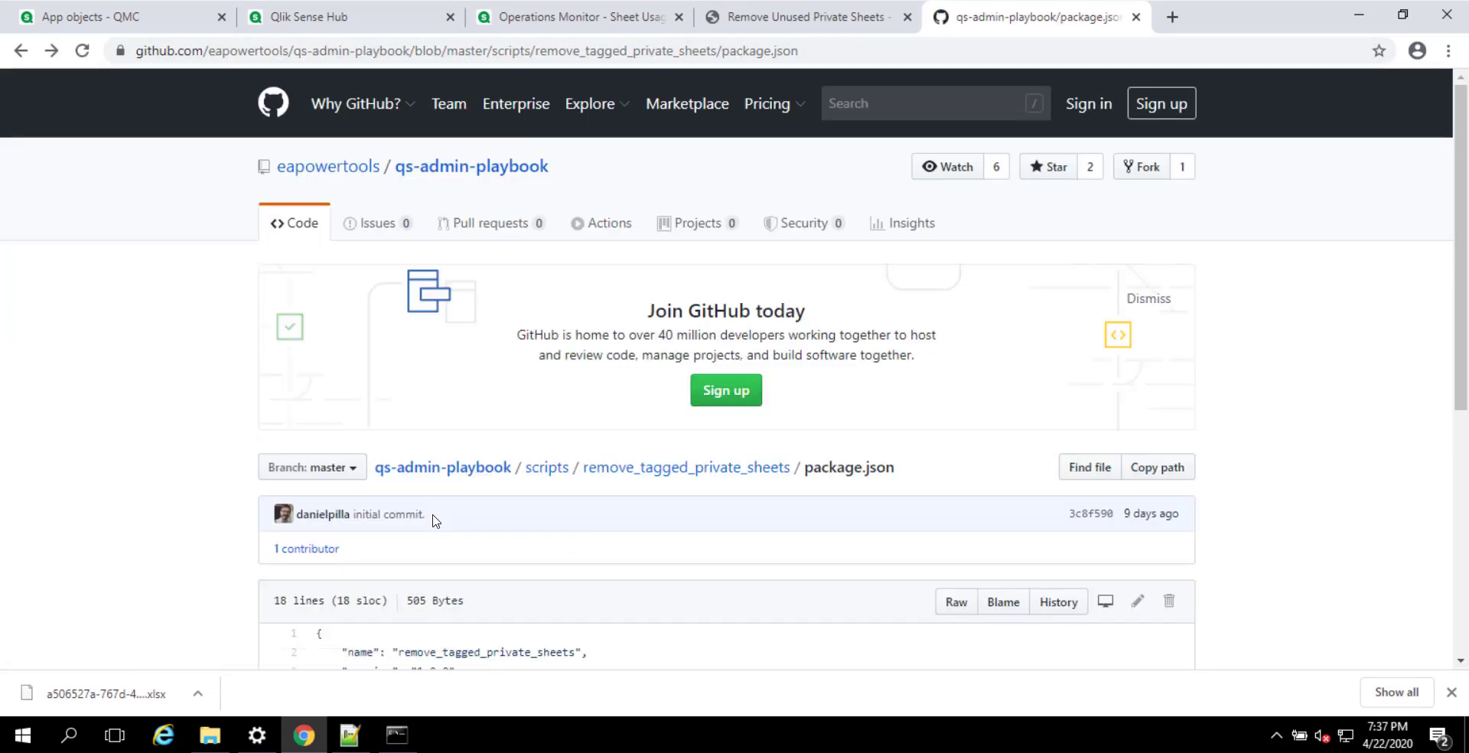
pyautogui.hotkey('alt', 'Left')
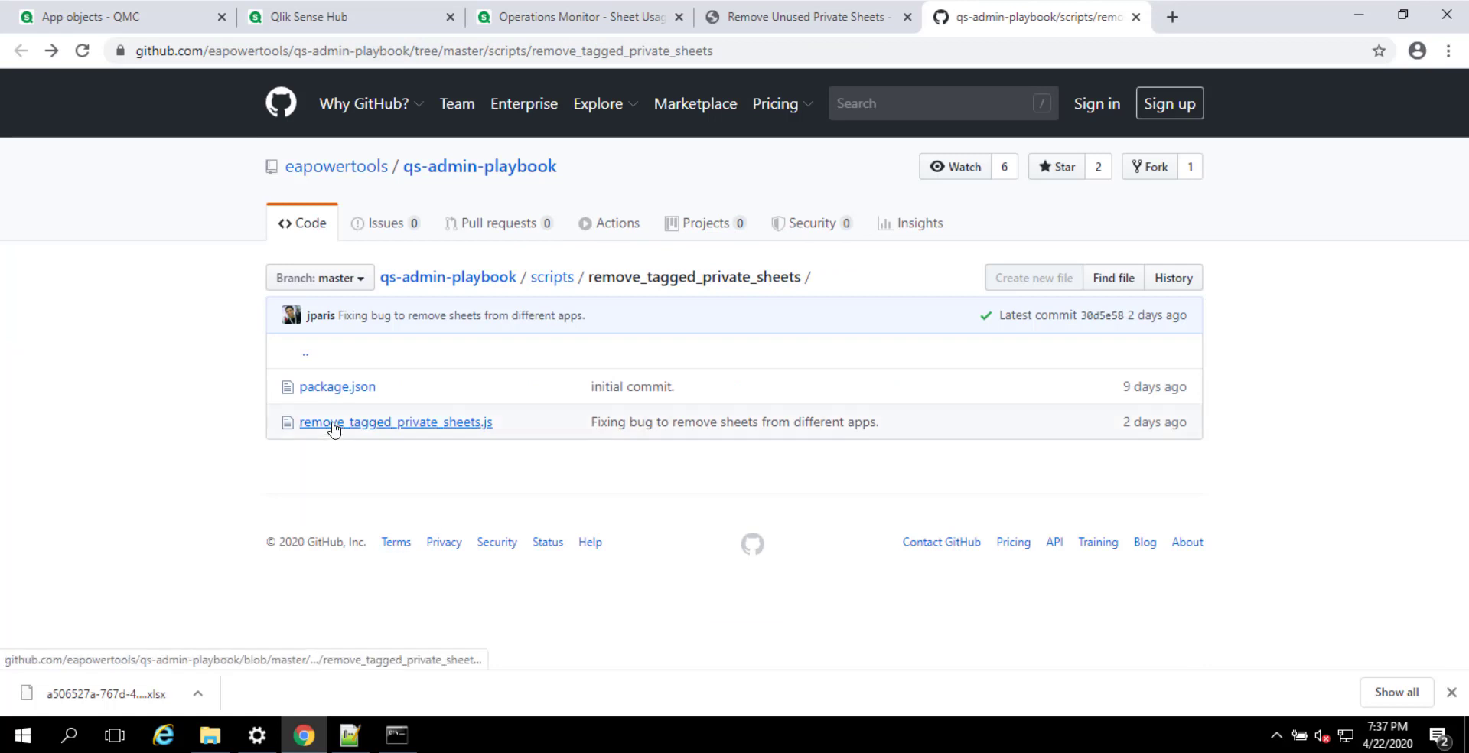
pyautogui.click(331, 423)
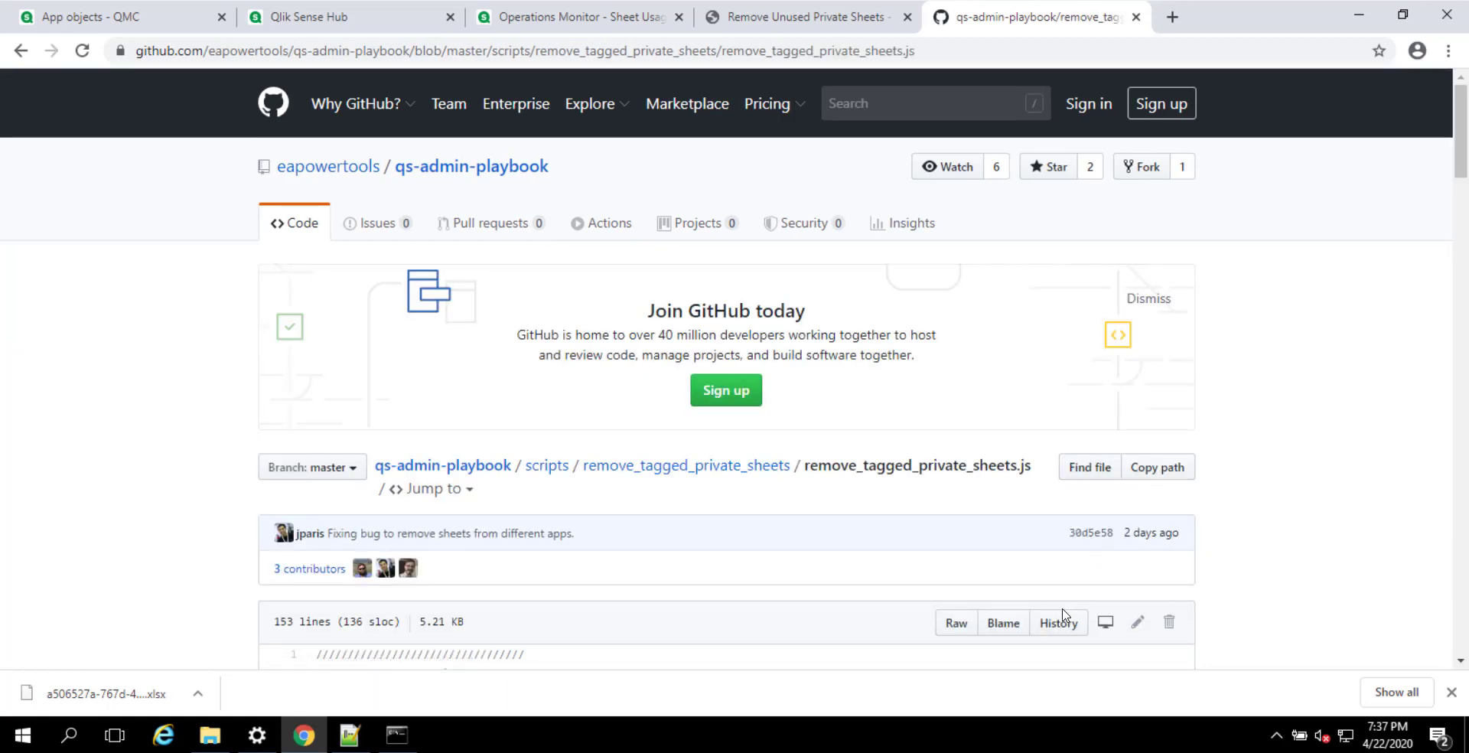
pyautogui.click(957, 623)
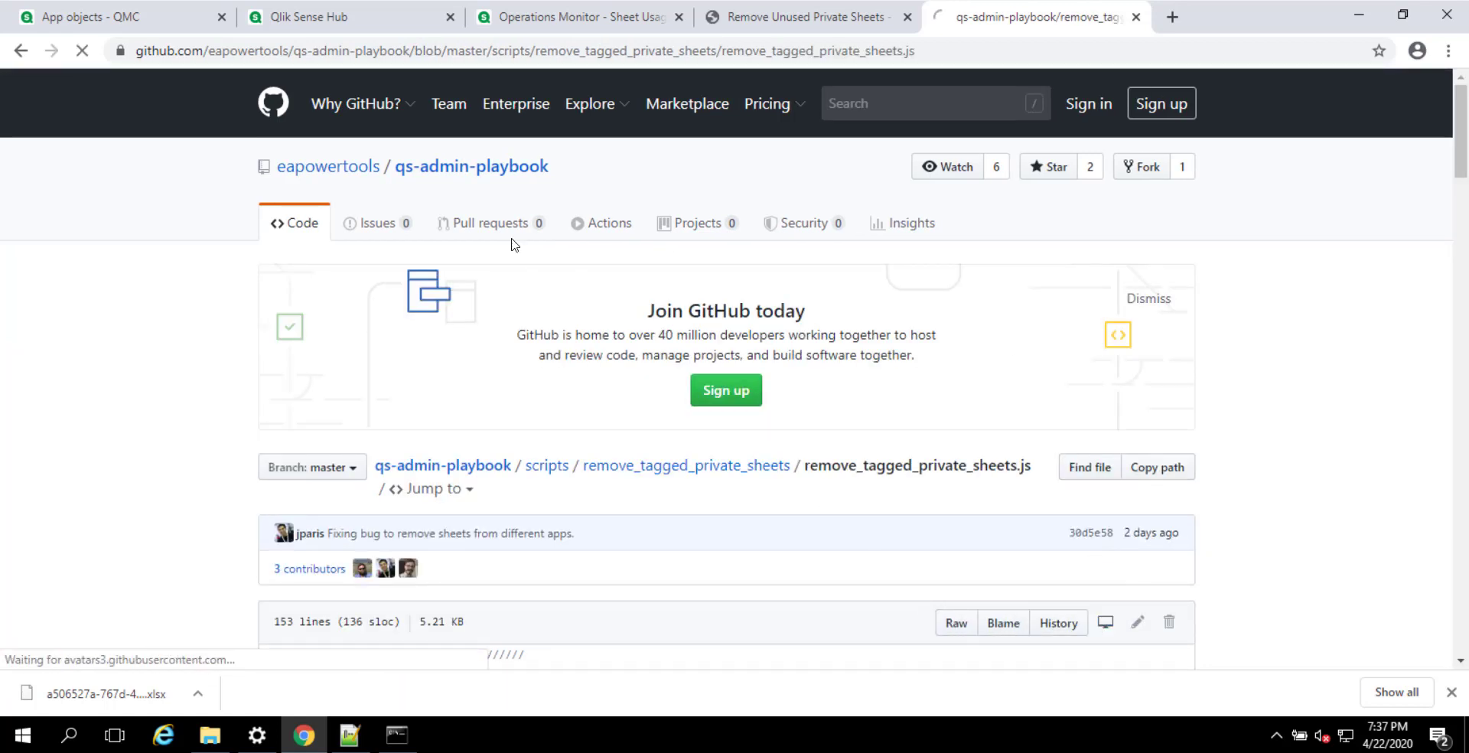
pyautogui.hotkey('ctrl', 'a')
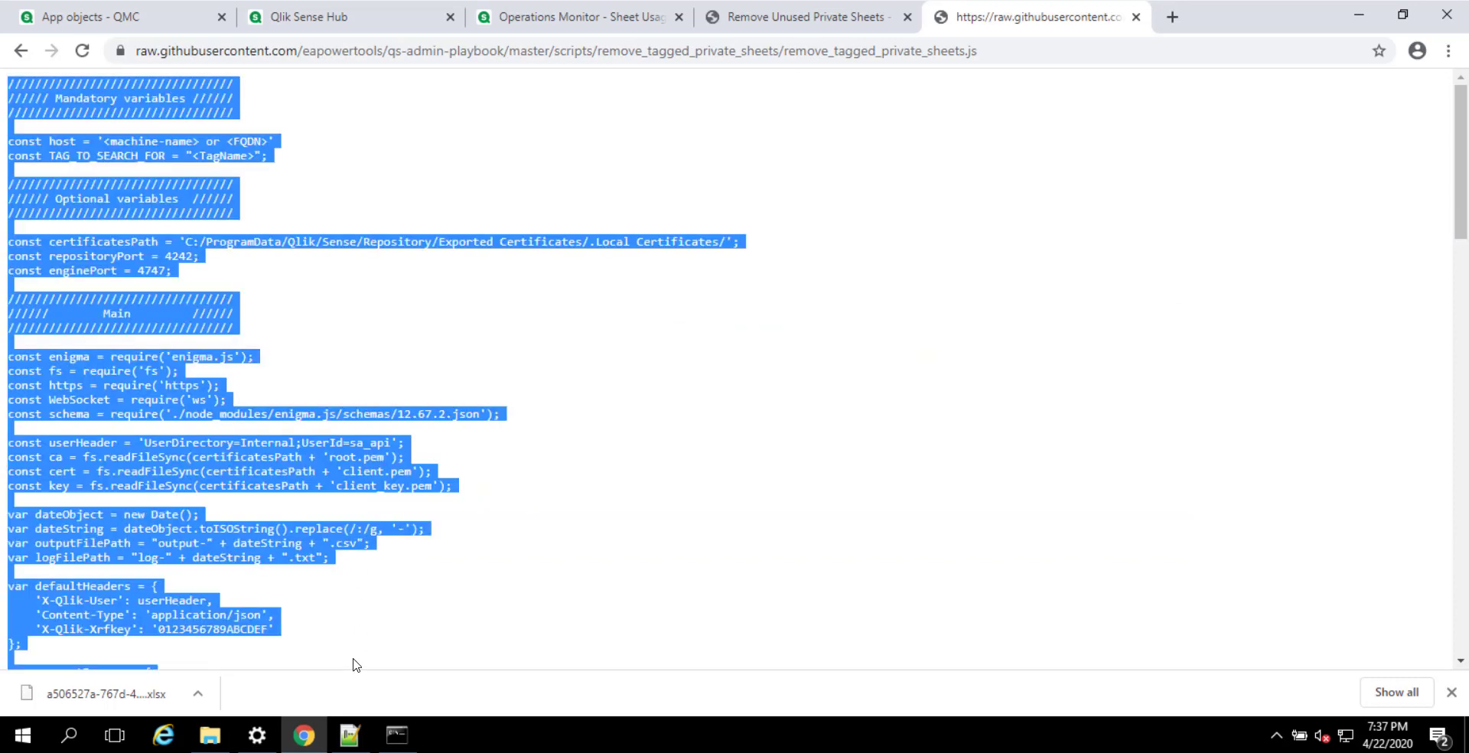
# In Notepad++, replace the whole package.json text with the copied script and save it under the new name removeSheets.js in tmp.
pyautogui.click(350, 736)
pyautogui.hotkey('ctrl', 'a')
pyautogui.hotkey('ctrl', 'v')
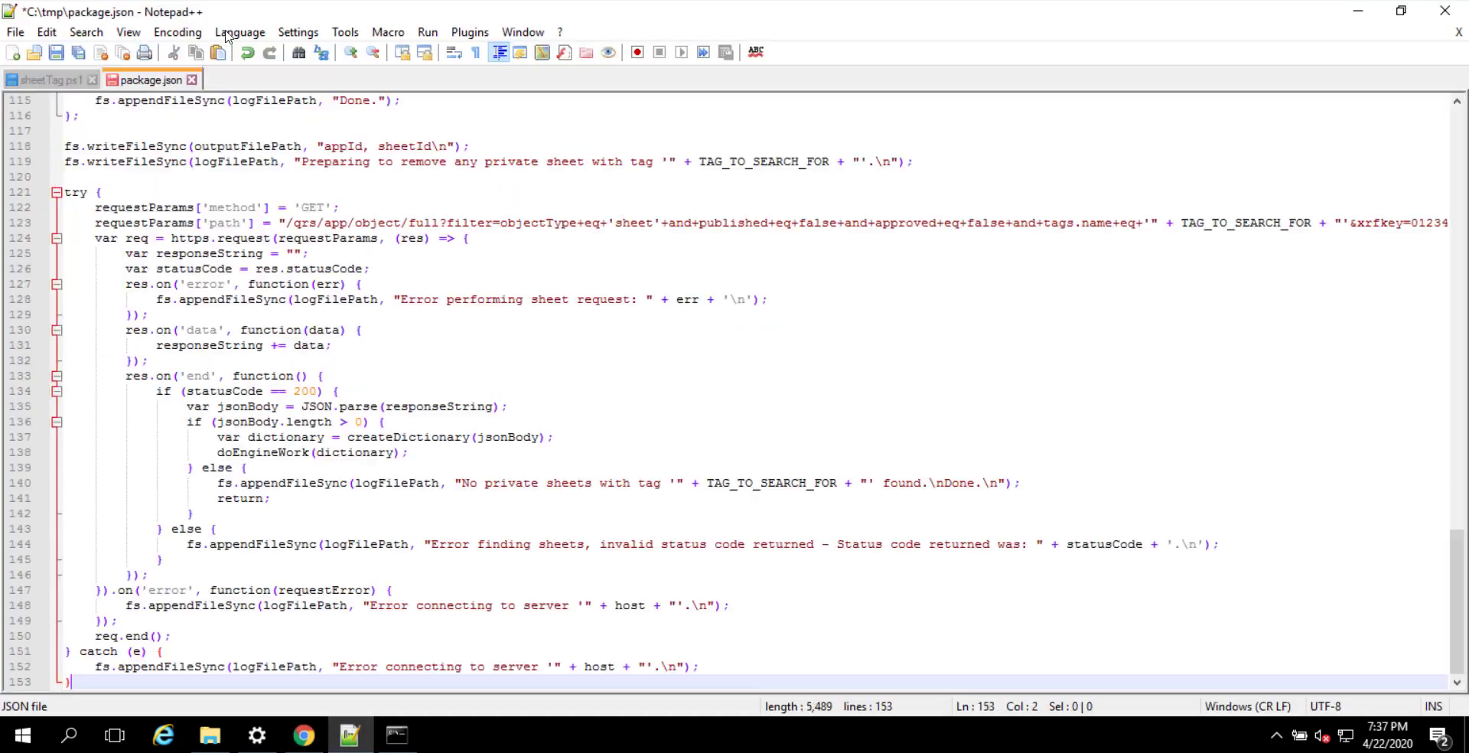
pyautogui.click(16, 32)
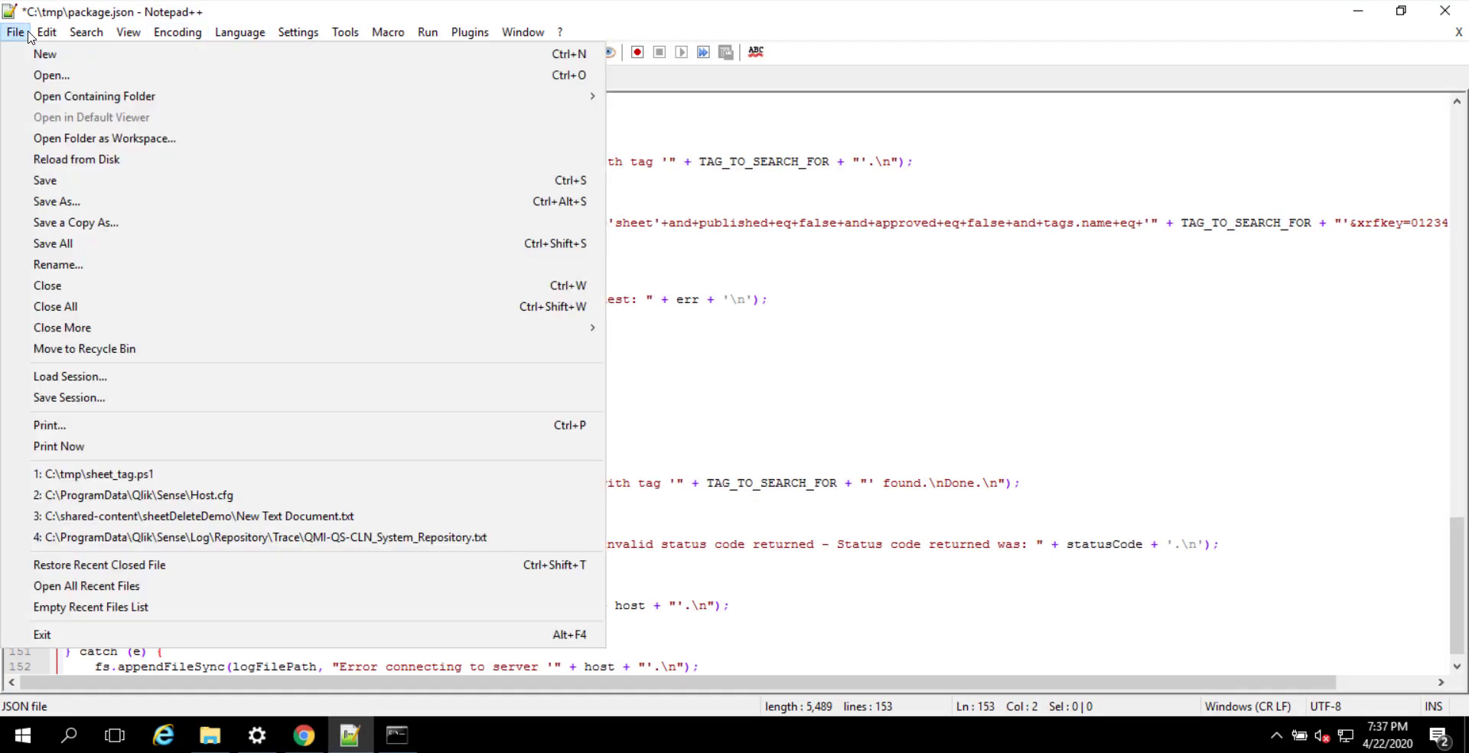
pyautogui.click(59, 202)
pyautogui.write('removeSheets.js')
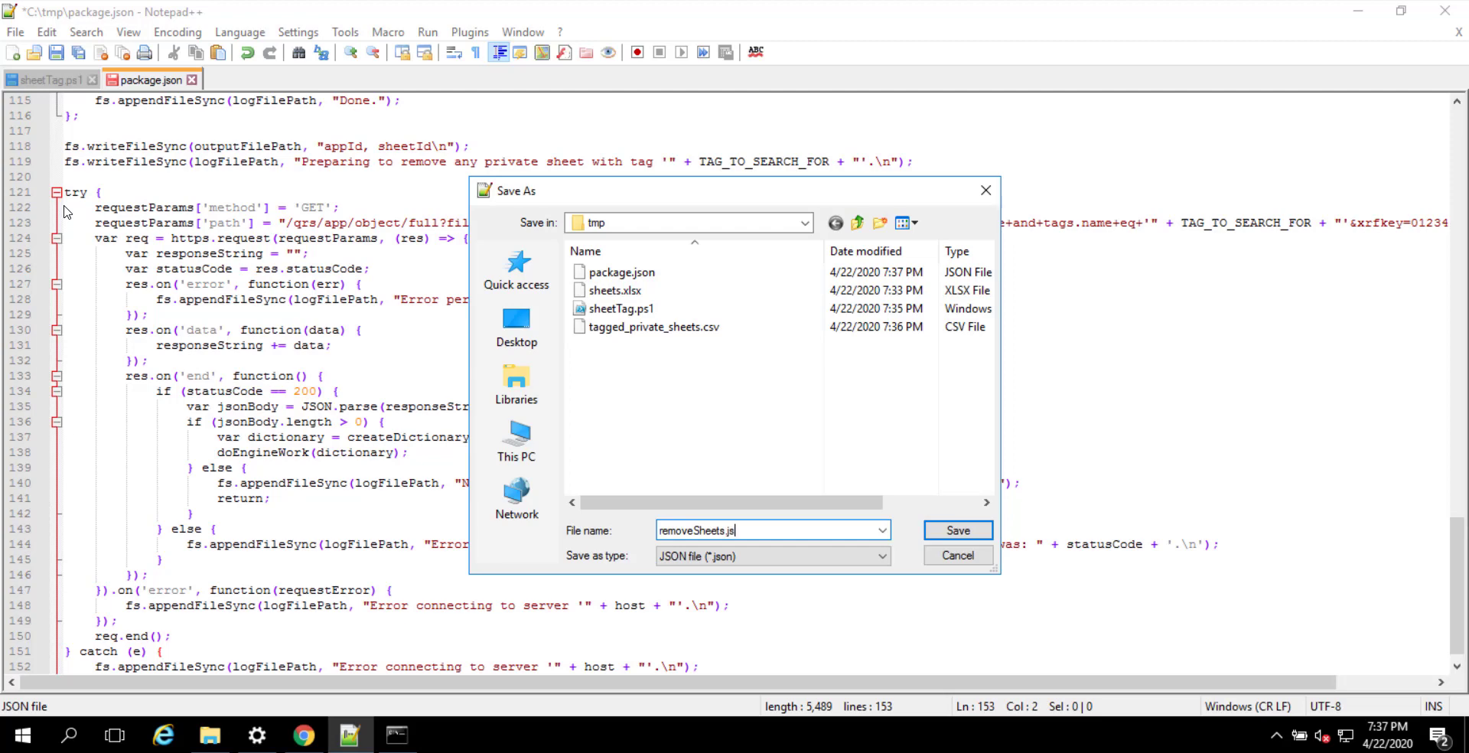
pyautogui.press('Return')
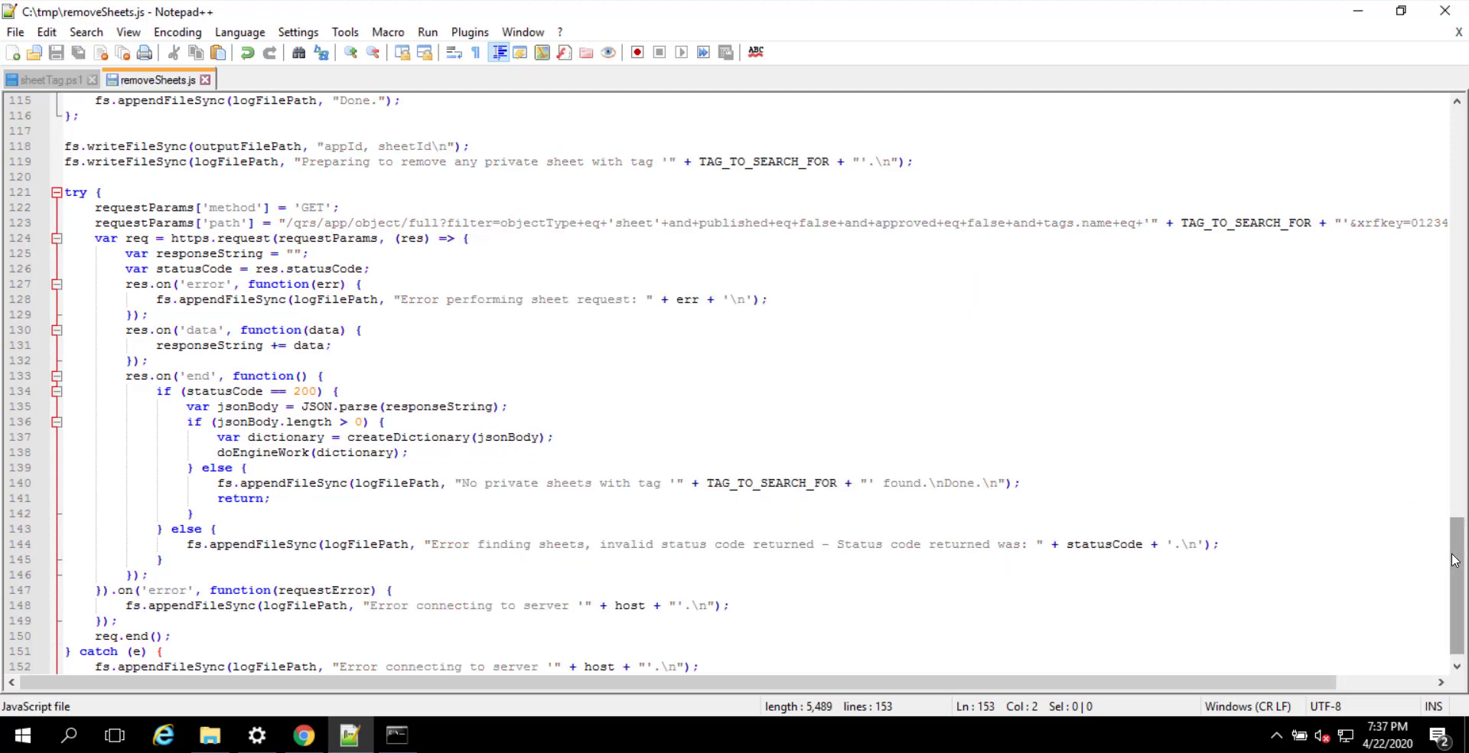
# Set the host constant under Mandatory variables in removeSheets.js to 'localhost' and save the file.
pyautogui.moveTo(1458, 536); pyautogui.dragTo(1458, 122)
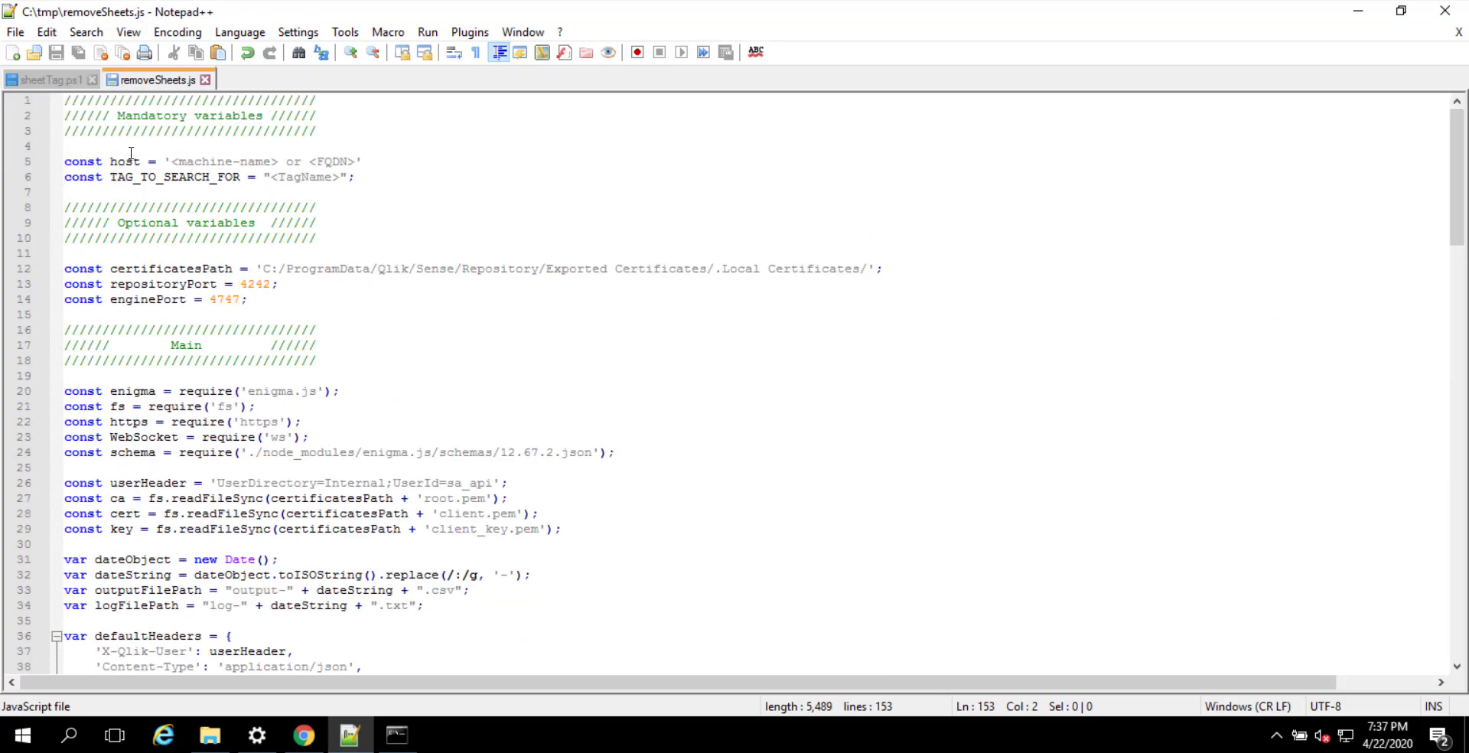
pyautogui.moveTo(176, 163); pyautogui.dragTo(355, 161)
pyautogui.write('localhost')
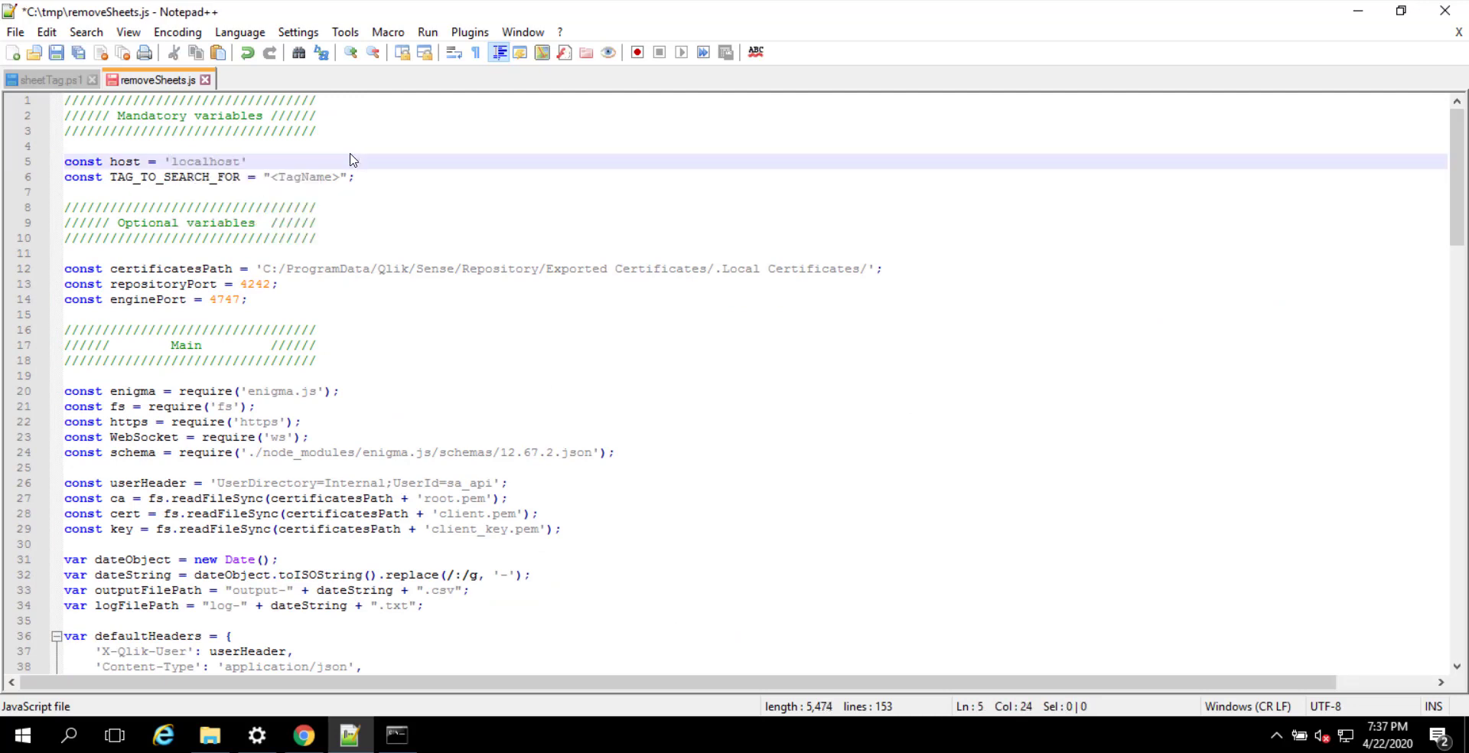
pyautogui.hotkey('ctrl', 's')
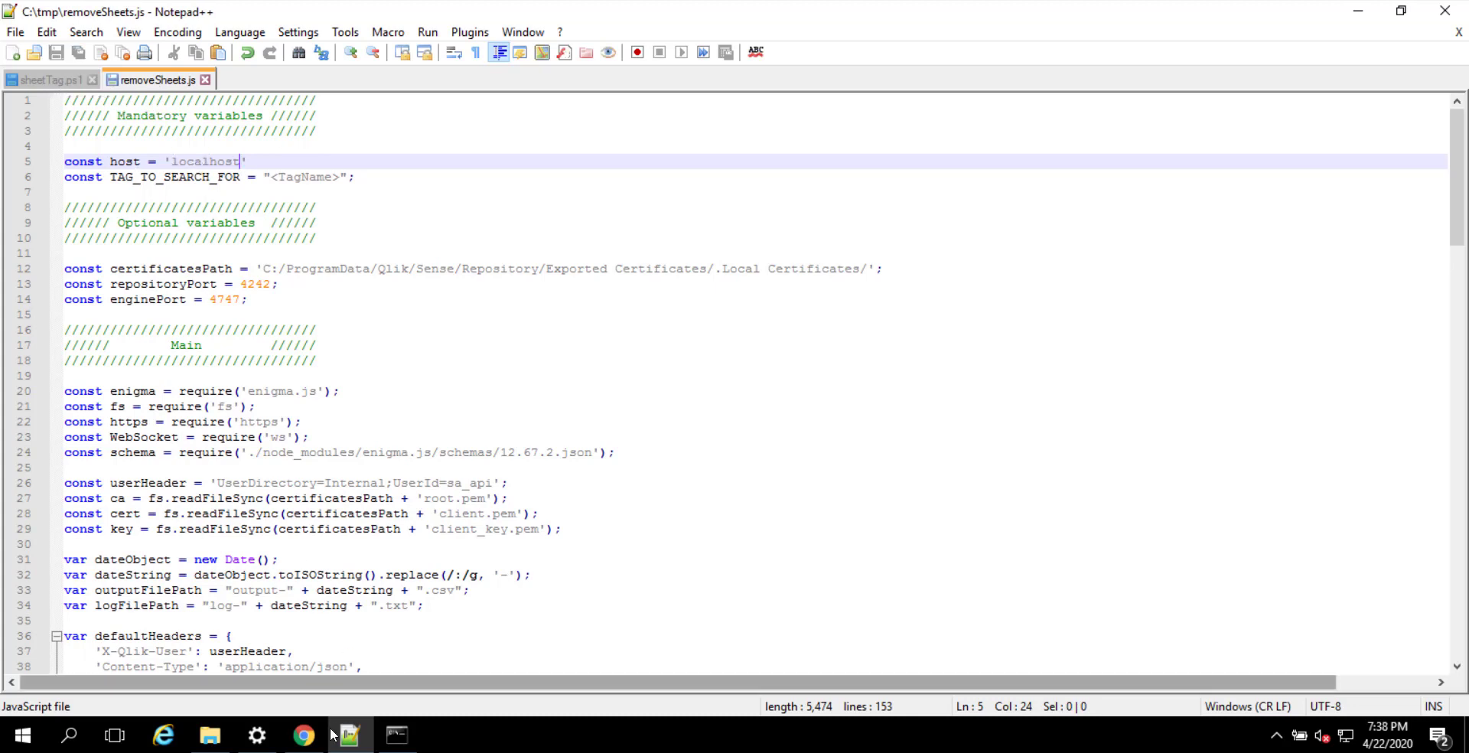
# In Chrome's Qlik Management Console, open the UnusedPrivateSheet tag for editing and copy its name.
pyautogui.moveTo(313, 739)
pyautogui.click(306, 737)
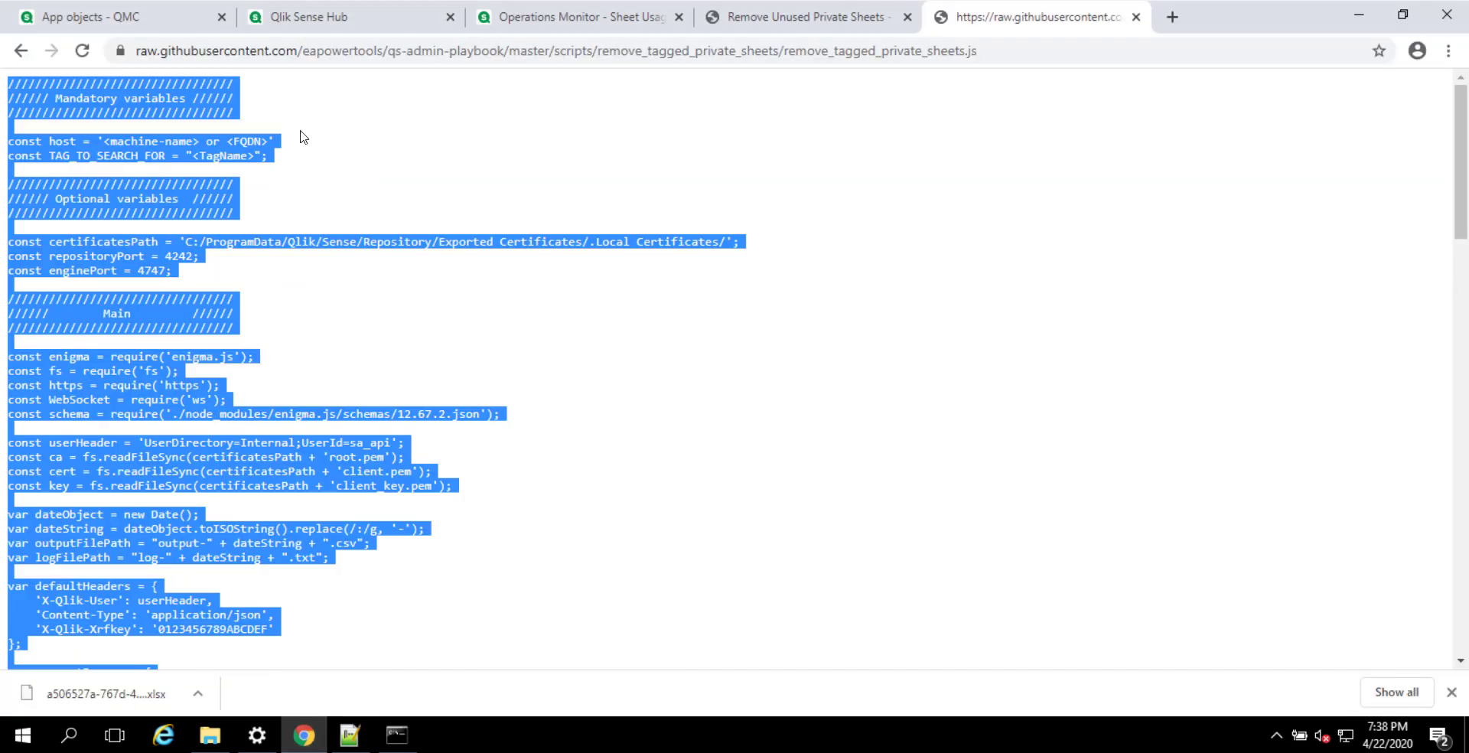
pyautogui.hotkey('ctrl', '1')
pyautogui.click(48, 93)
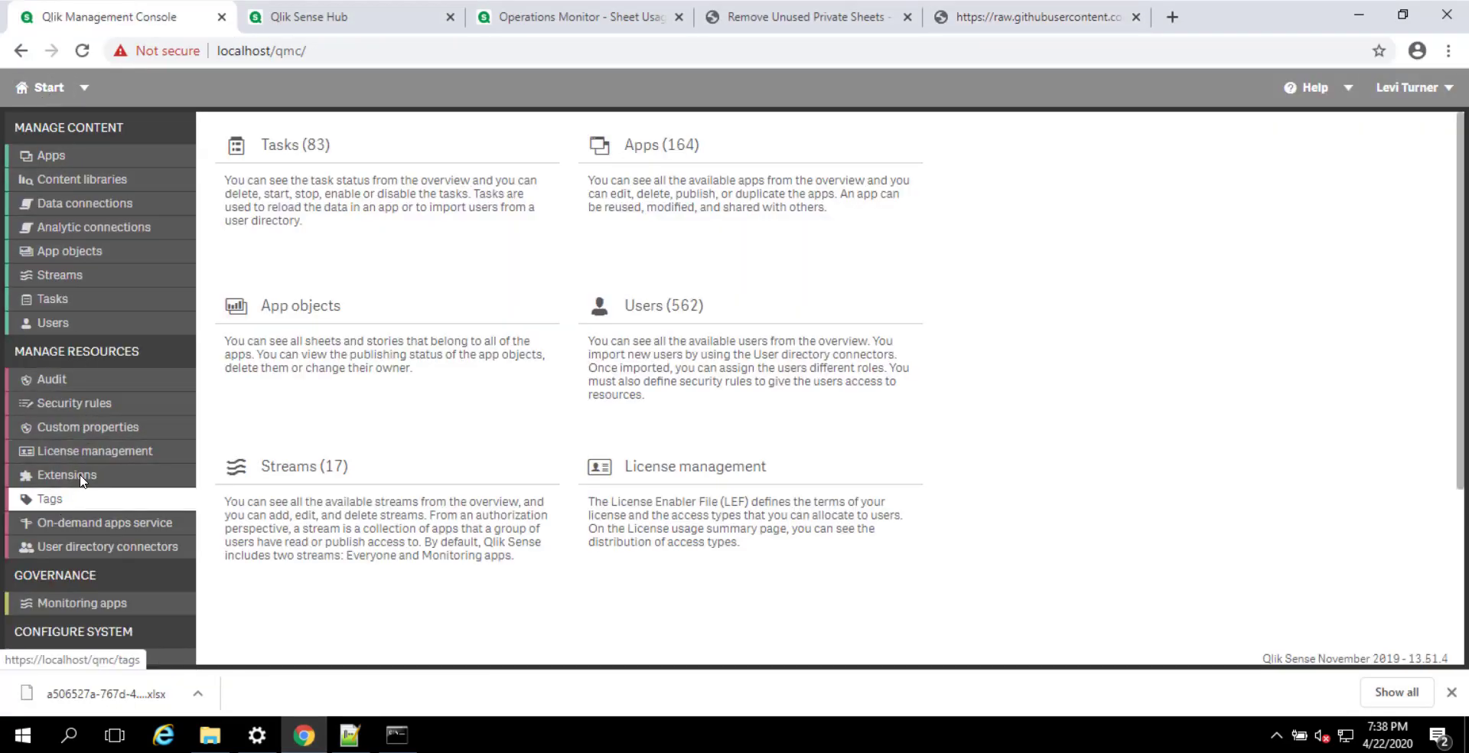
pyautogui.click(64, 502)
pyautogui.doubleClick(203, 269)
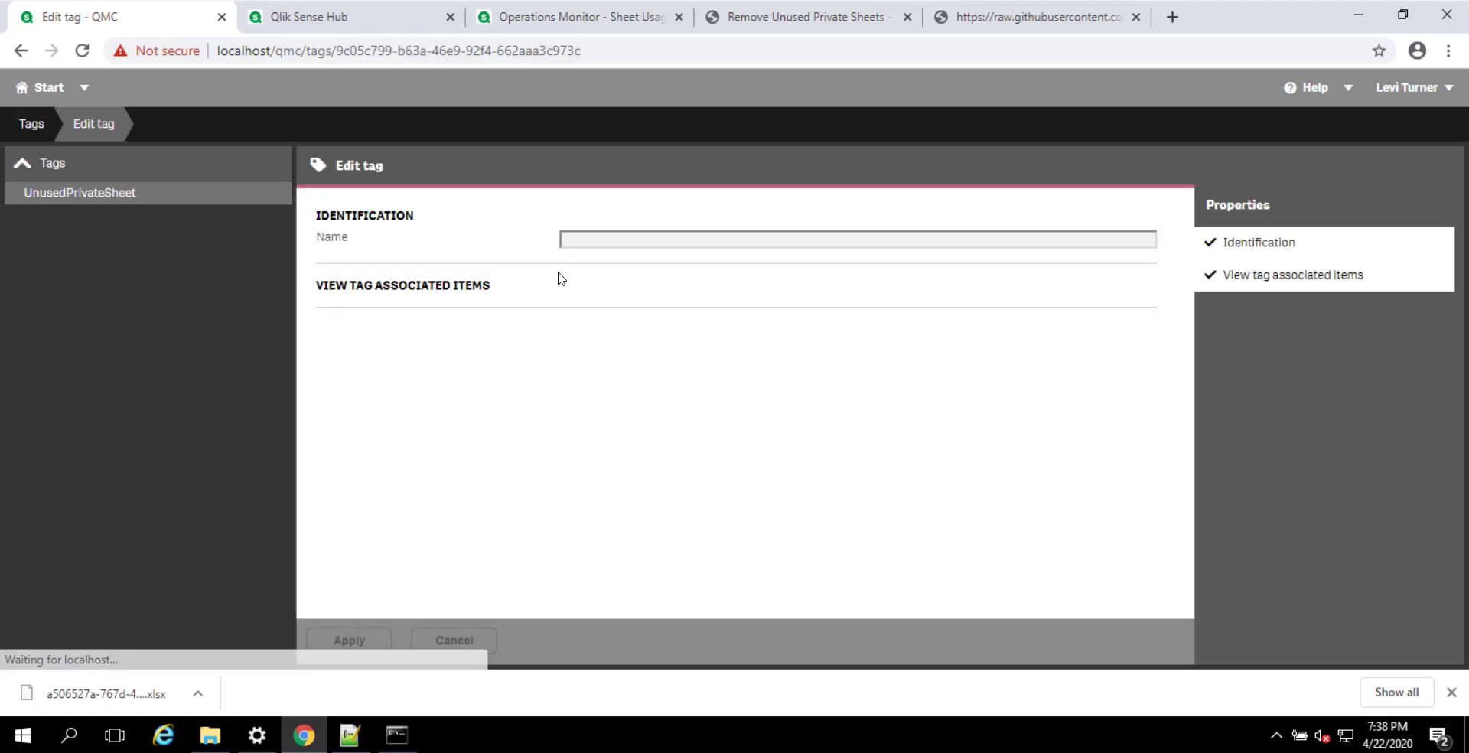
pyautogui.doubleClick(618, 240)
pyautogui.hotkey('ctrl', 'c')
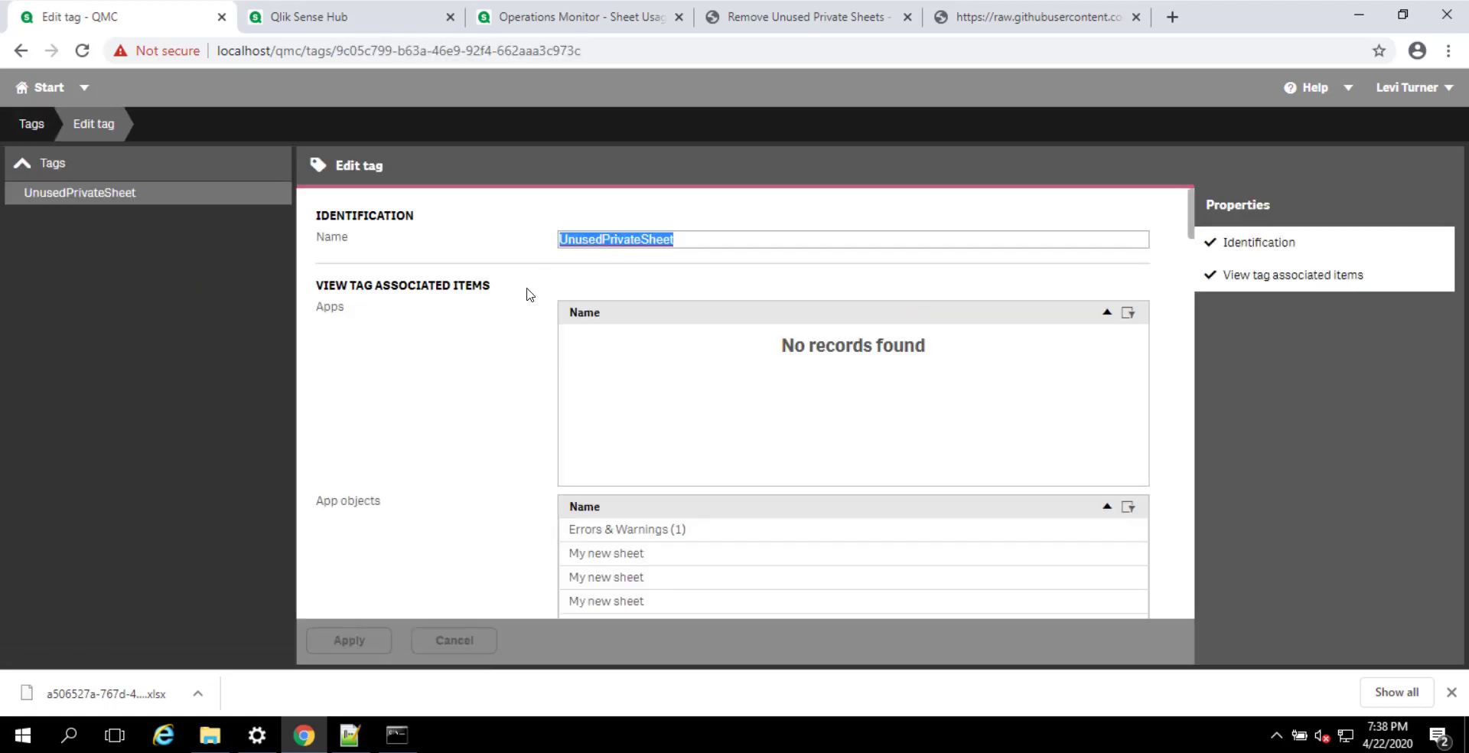
# Back in removeSheets.js in Notepad++, set TAG_TO_SEARCH_FOR to "UnusedPrivateSheet" and save the file.
pyautogui.click(304, 735)
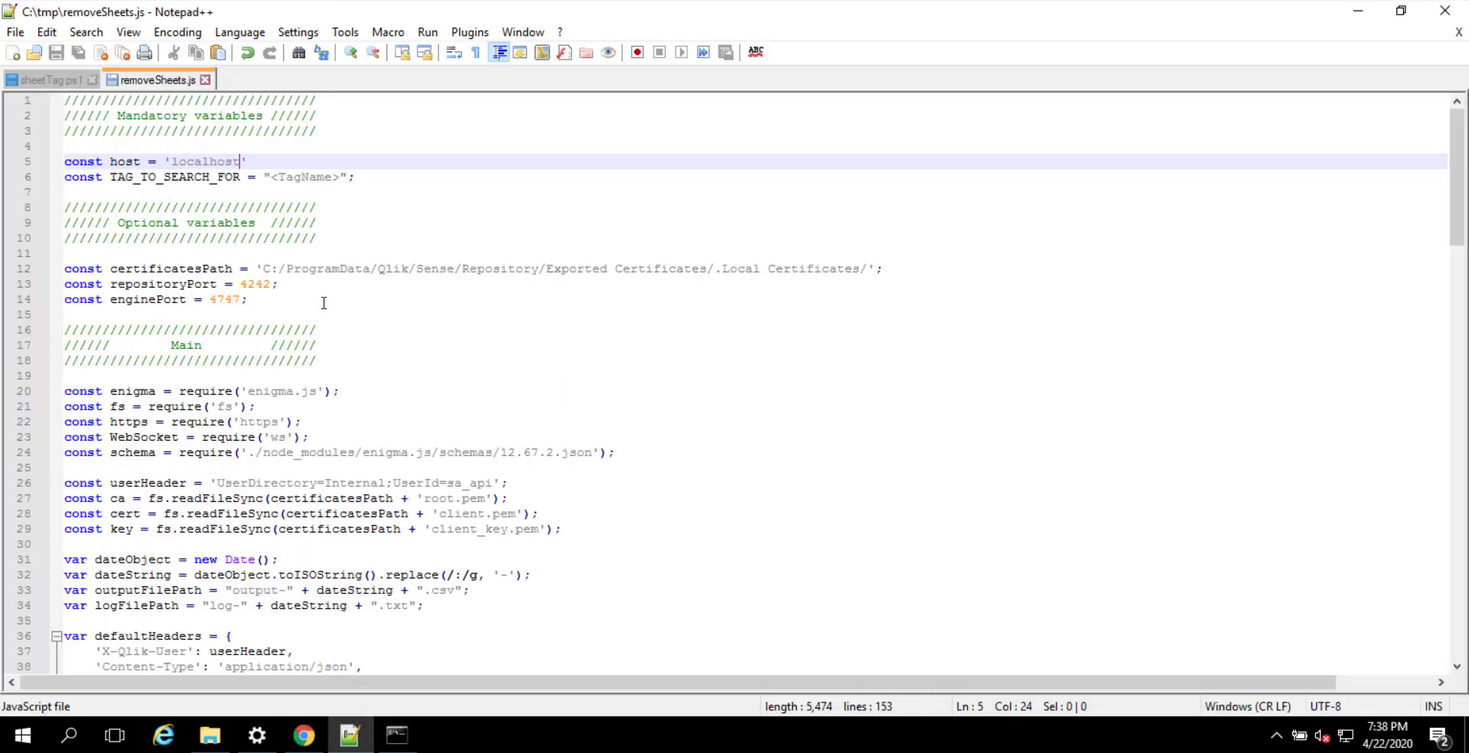
pyautogui.moveTo(272, 174); pyautogui.dragTo(343, 177)
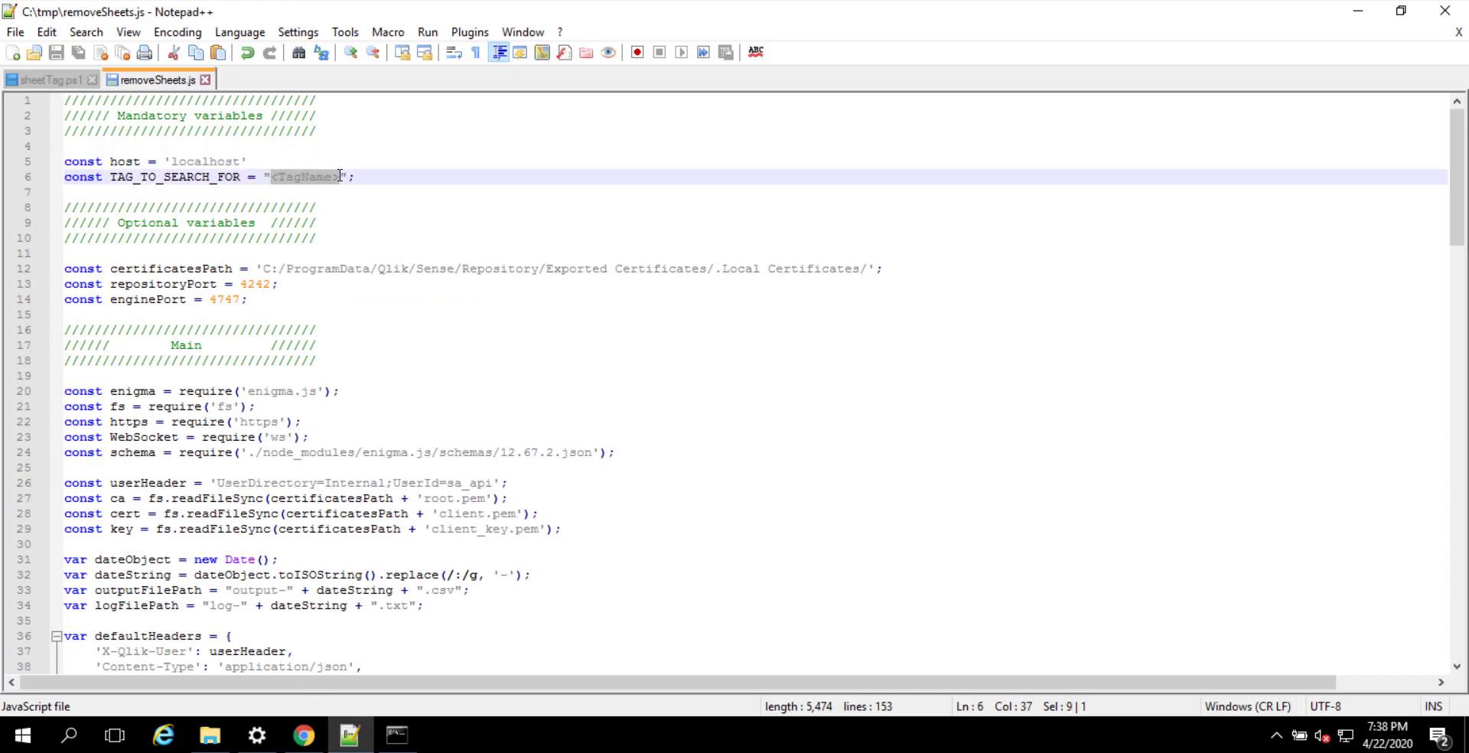
pyautogui.hotkey('ctrl', 'v')
pyautogui.hotkey('ctrl', 's')
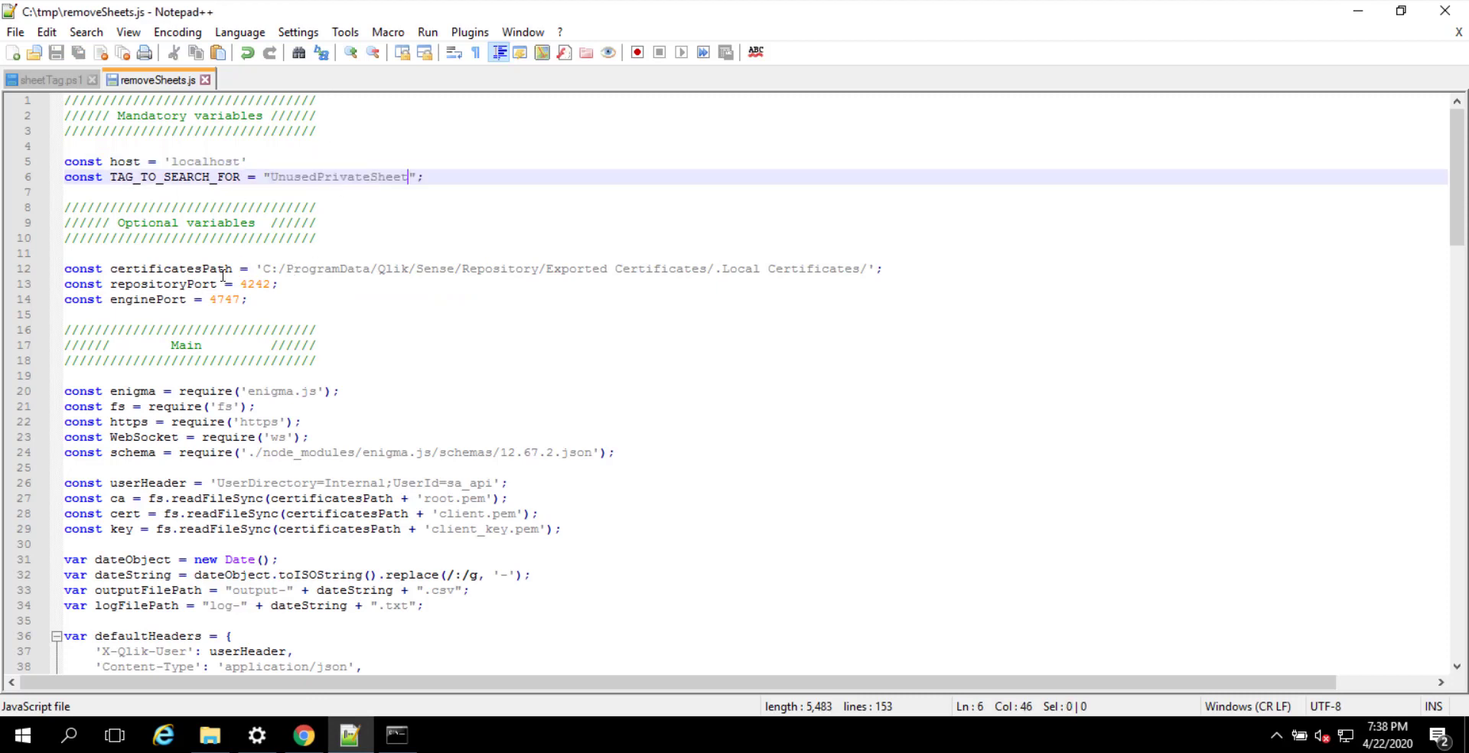
# Check the certificatesPath value in the script and open C:\ProgramData\Qlik\Sense\Repository in File Explorer.
pyautogui.moveTo(70, 272); pyautogui.dragTo(332, 268)
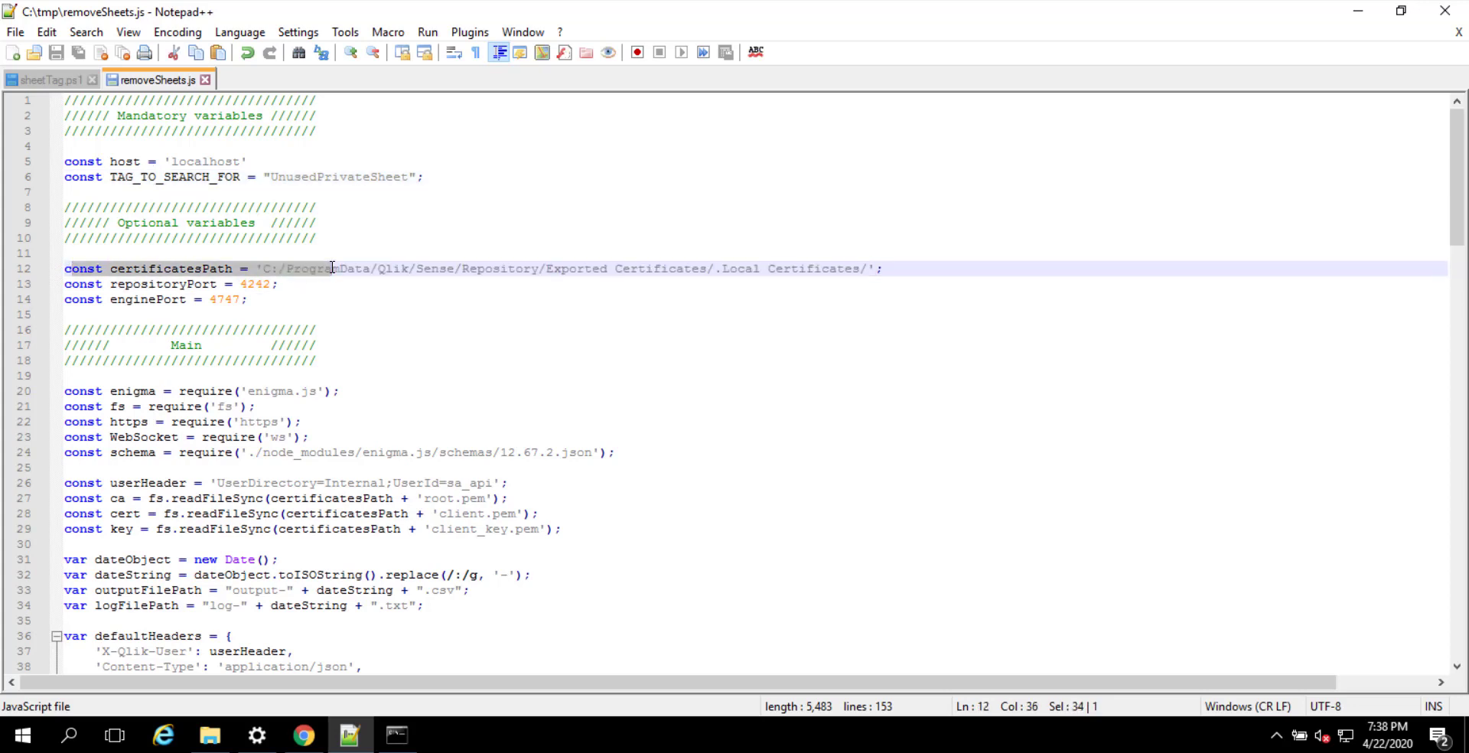
pyautogui.click(333, 269)
pyautogui.moveTo(275, 265); pyautogui.dragTo(867, 268)
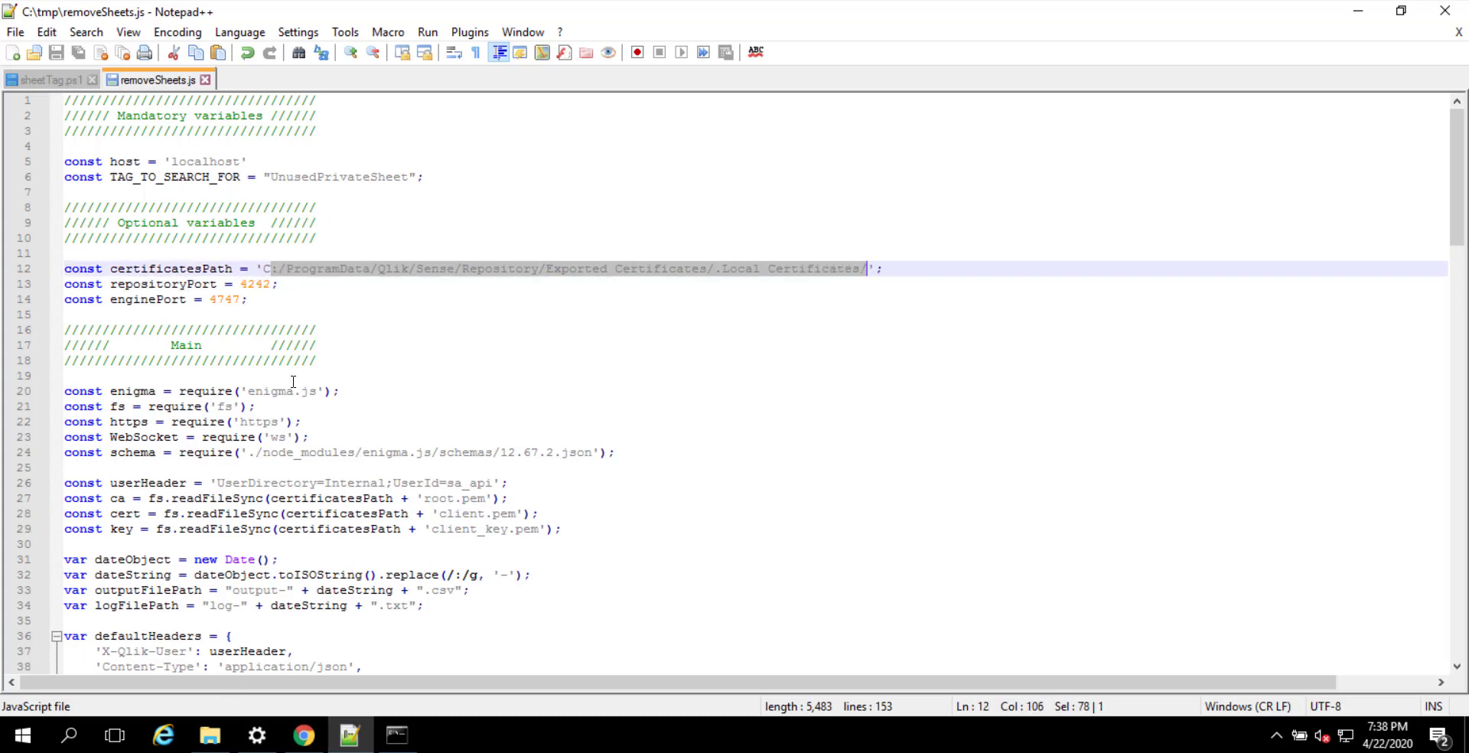
pyautogui.click(222, 739)
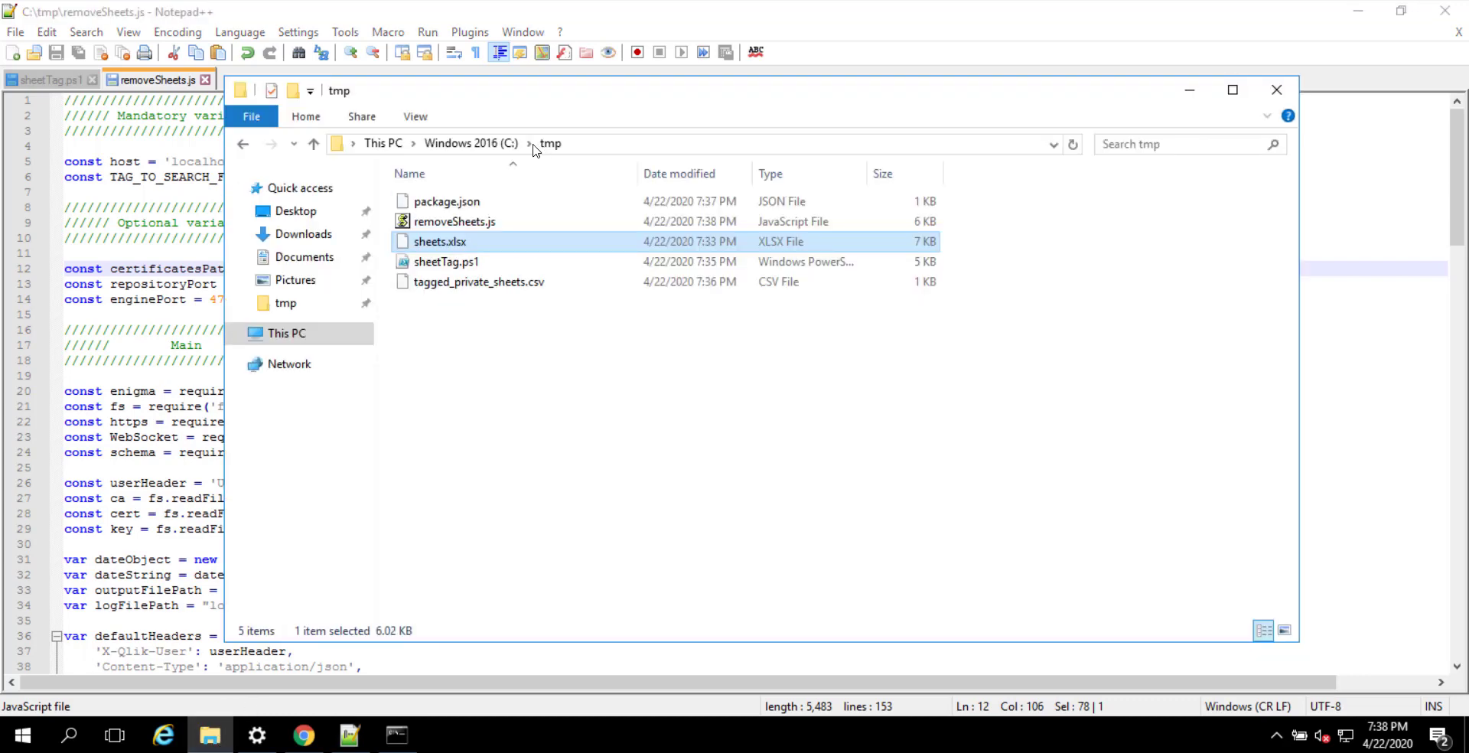
pyautogui.click(601, 144)
pyautogui.write('C:\\')
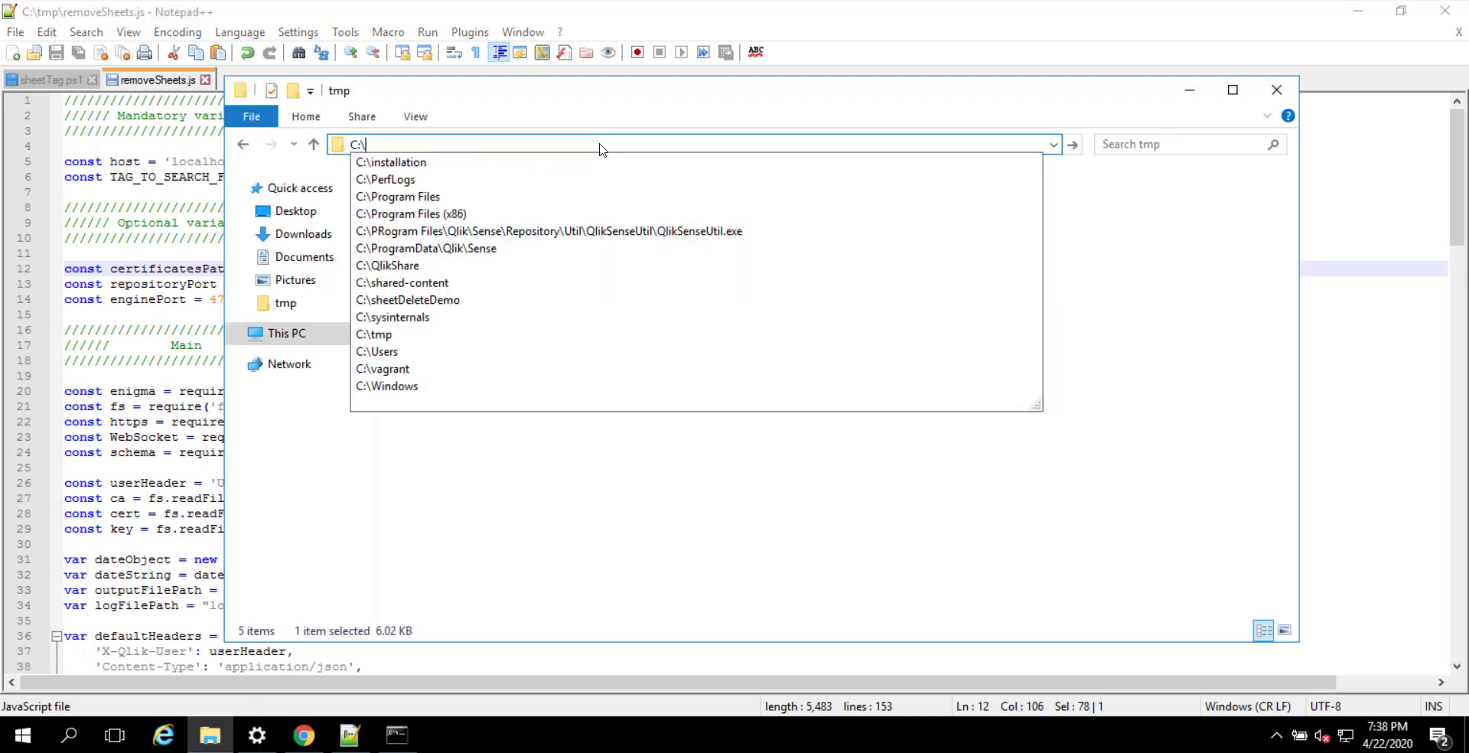
pyautogui.write('ProgramDat')
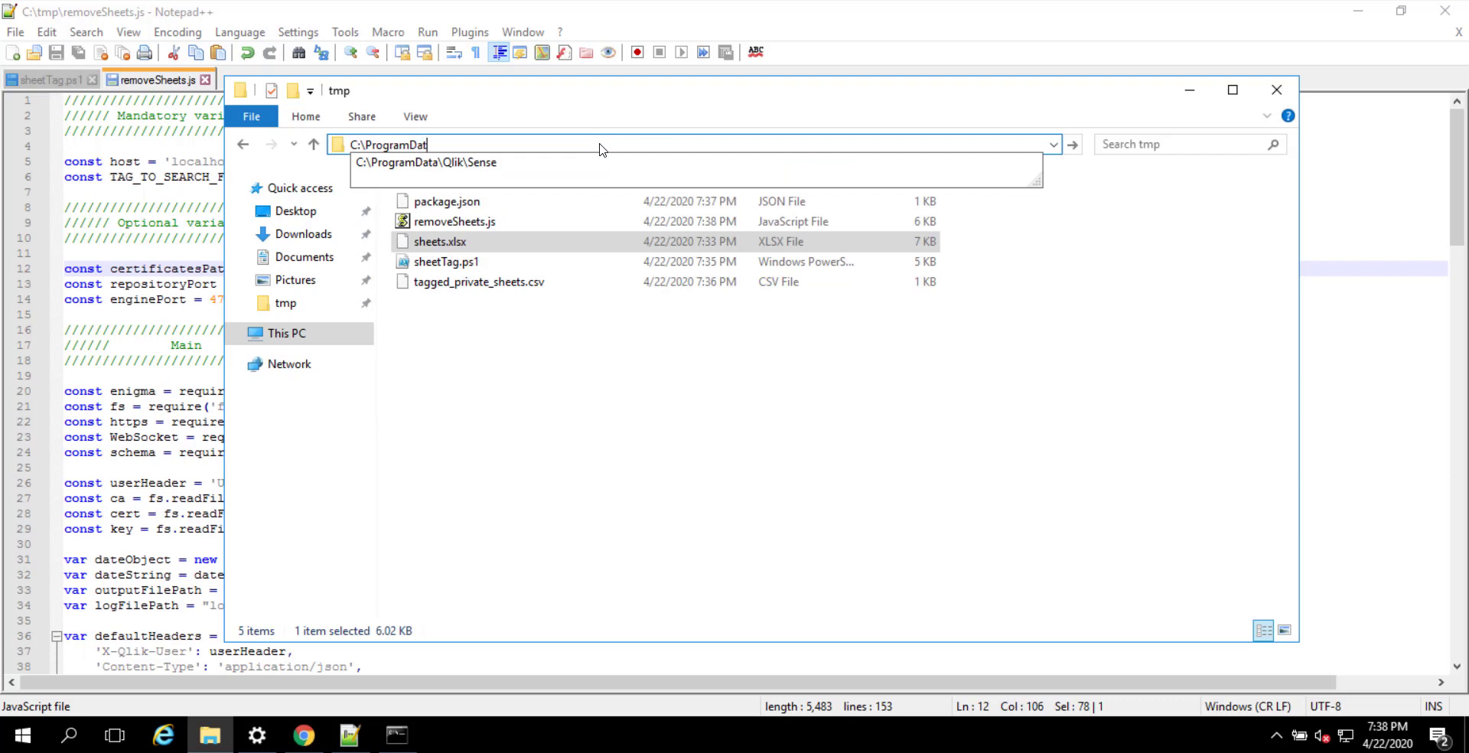
pyautogui.write('a\\Qlik\\Sense')
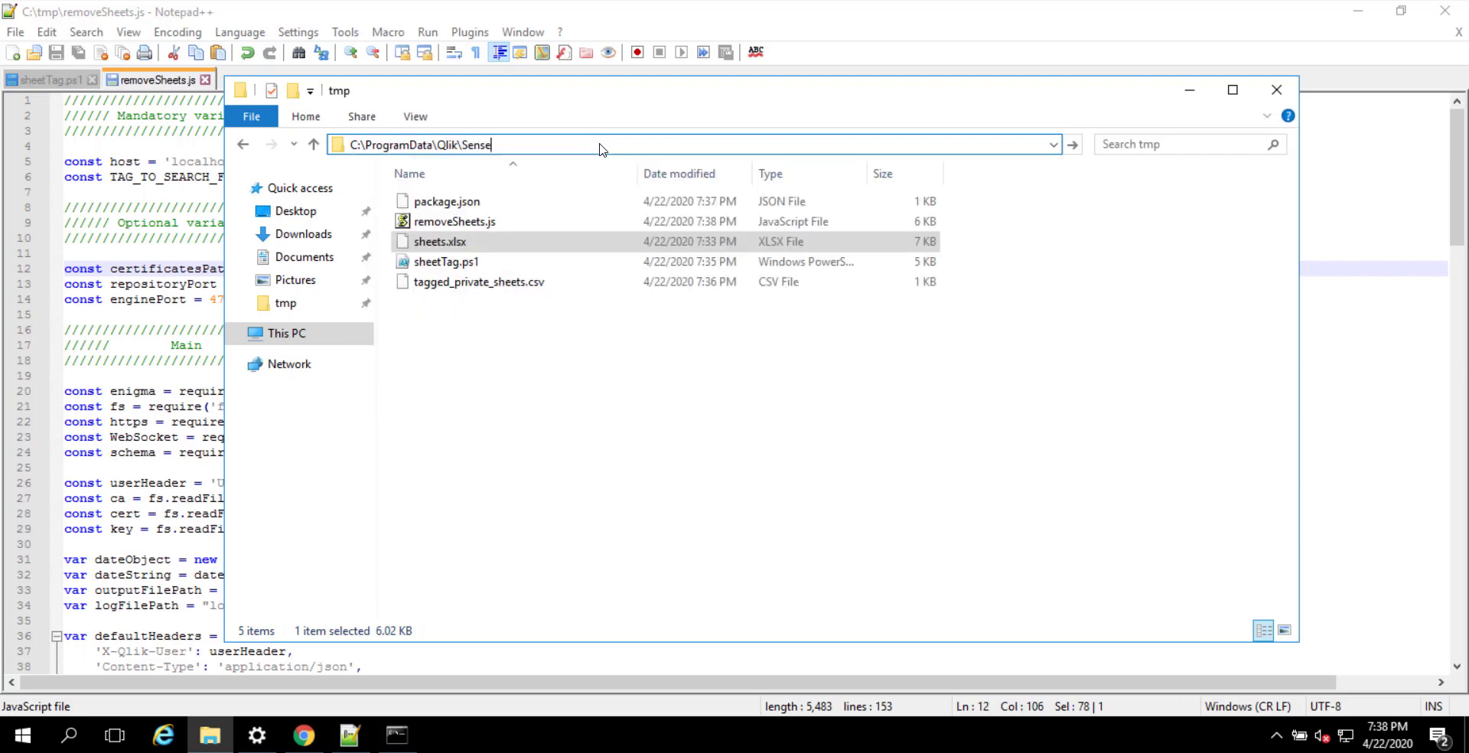
pyautogui.press('Return')
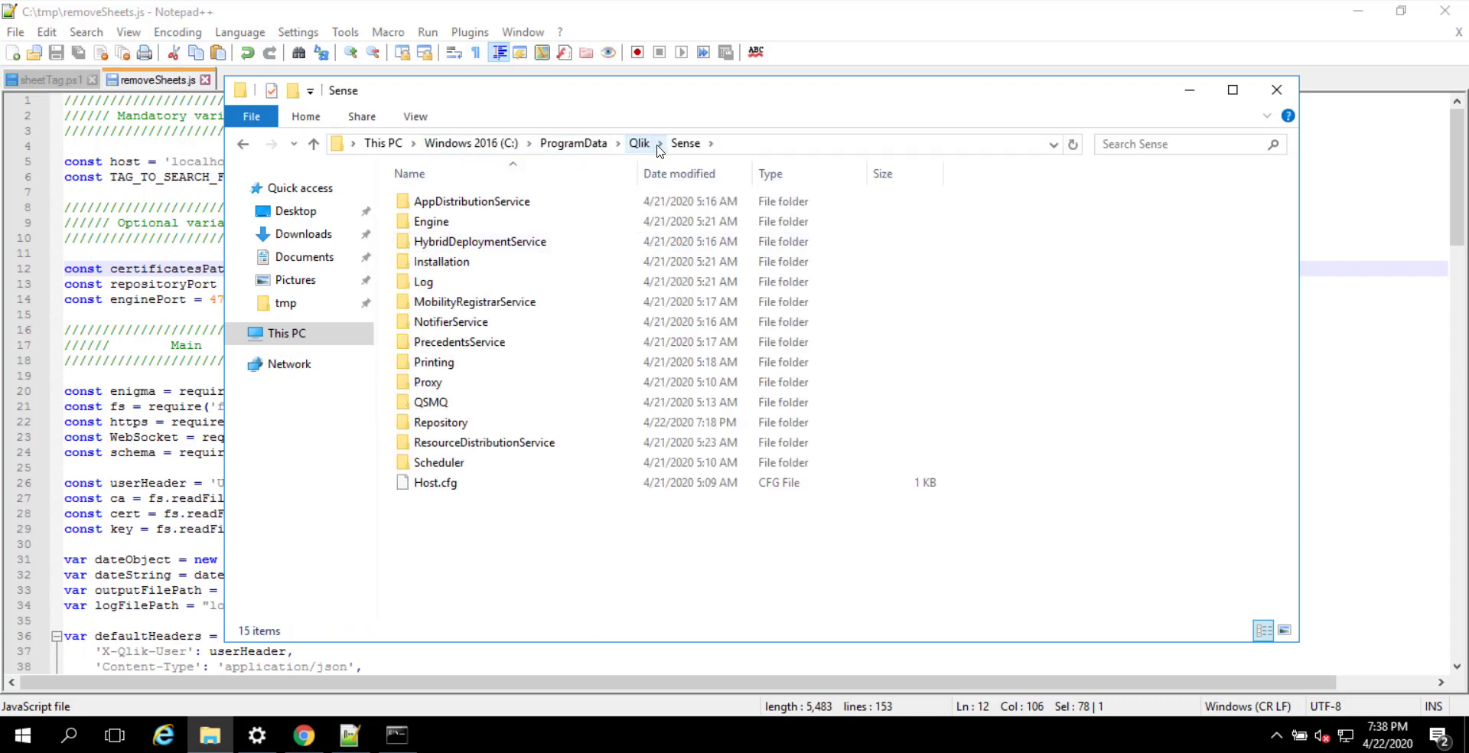
pyautogui.doubleClick(442, 426)
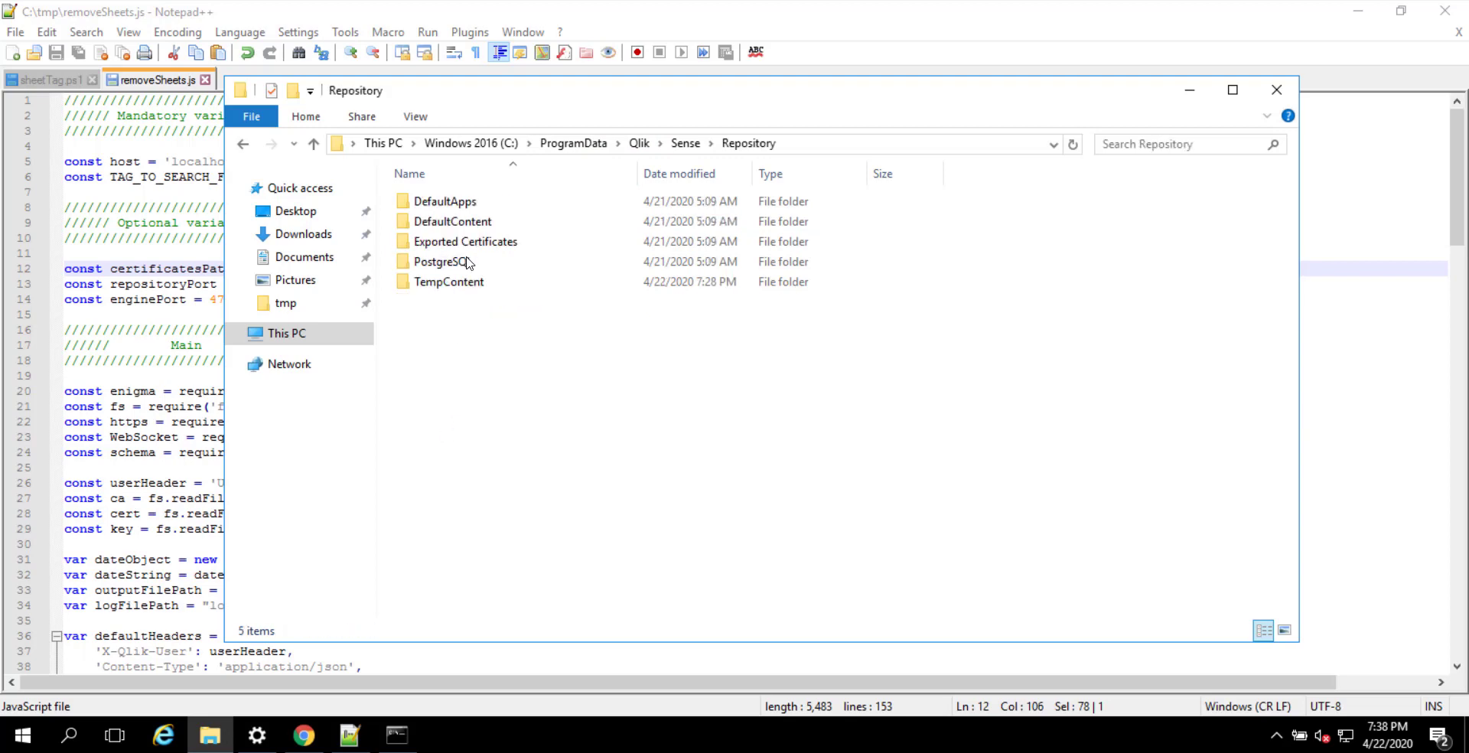
# Try to open the Exported Certificates folder and decline the offer of permanent access.
pyautogui.click(462, 243)
pyautogui.doubleClick(462, 243)
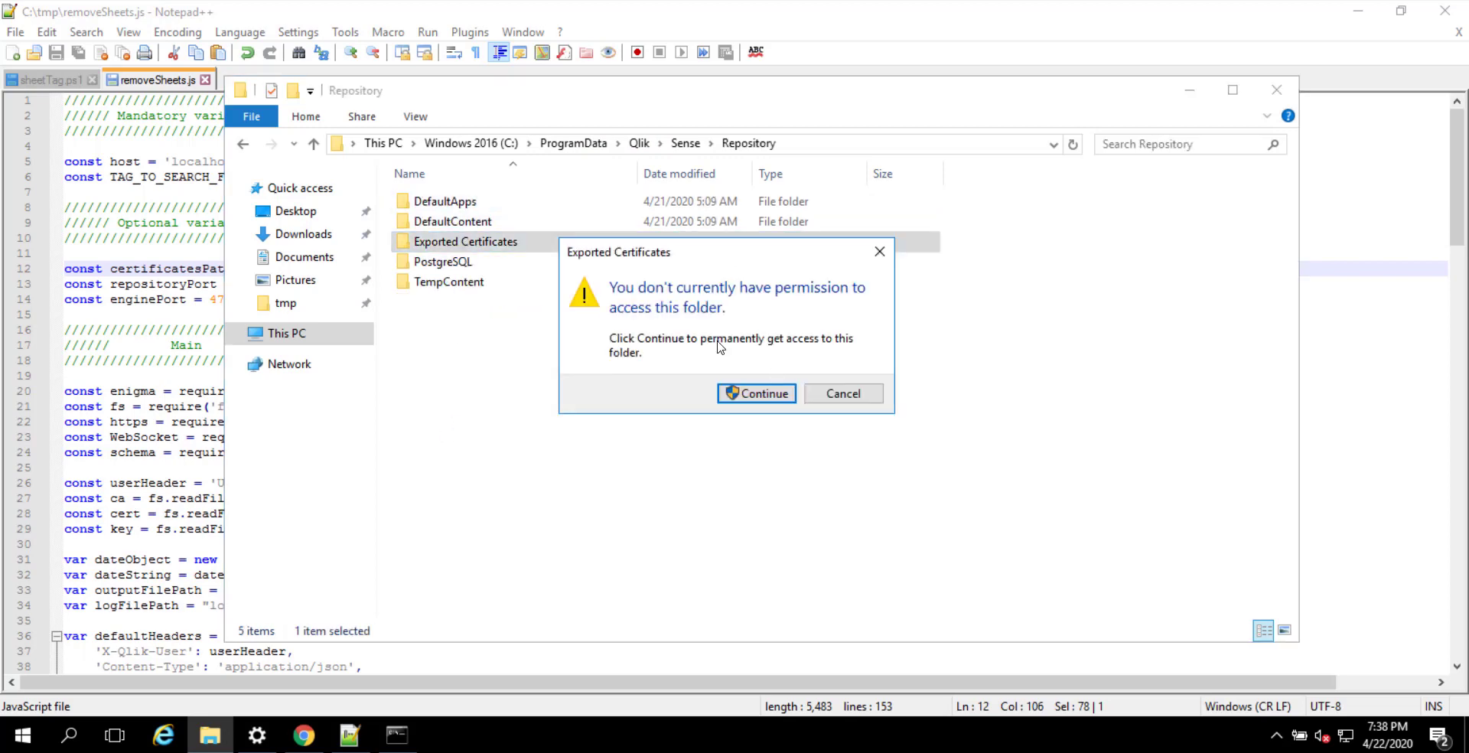
pyautogui.click(842, 394)
# Open the advanced security settings of the Exported Certificates folder and load its permissions with administrative rights.
pyautogui.rightClick(482, 245)
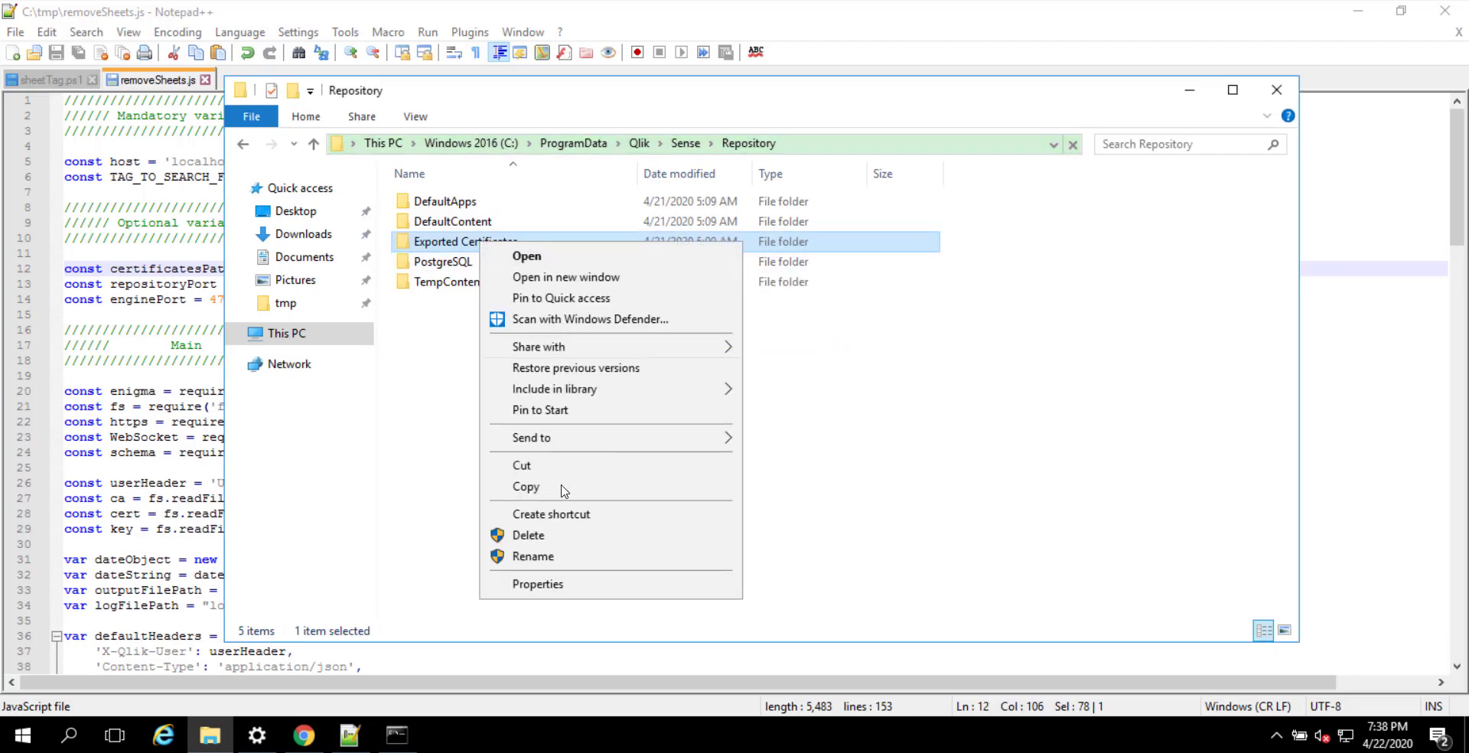
pyautogui.click(545, 588)
pyautogui.click(610, 289)
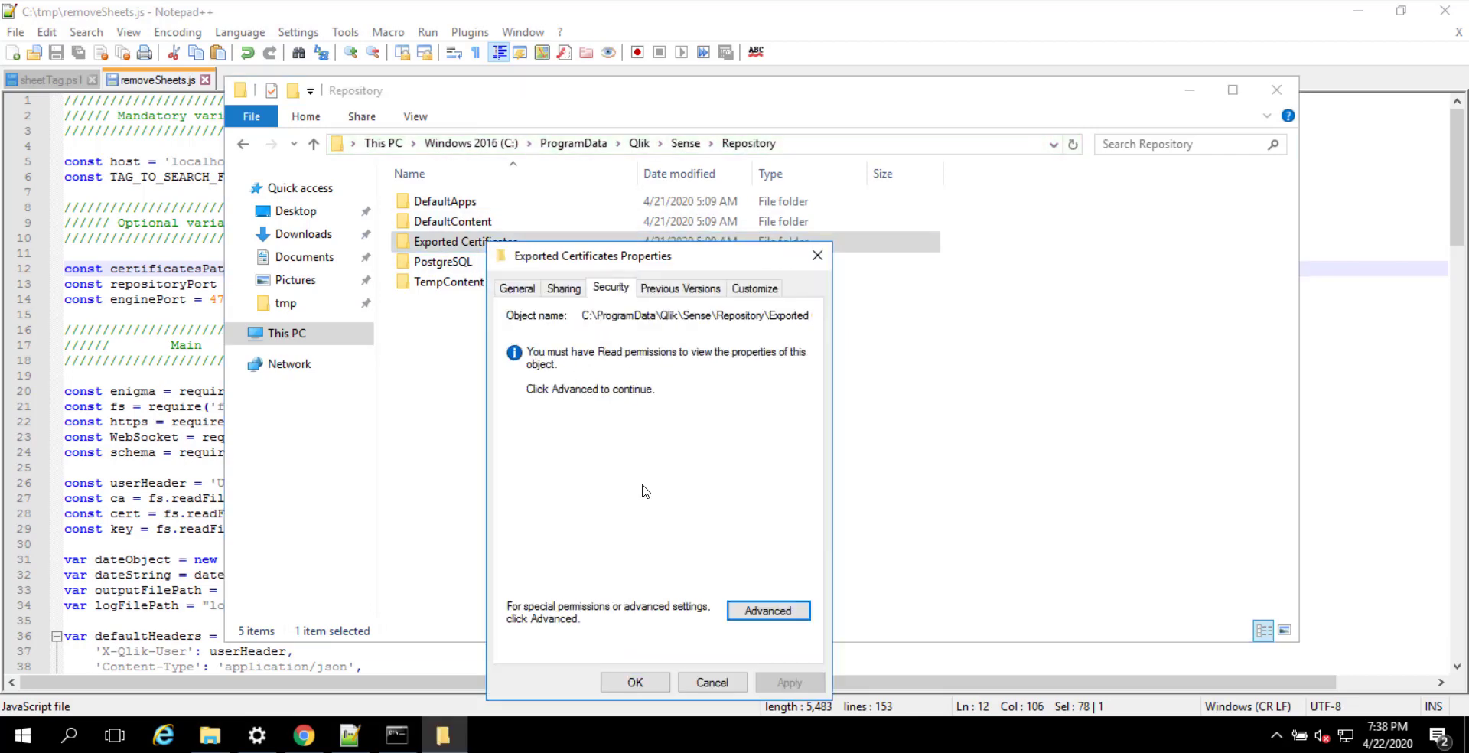
pyautogui.click(784, 616)
pyautogui.click(459, 316)
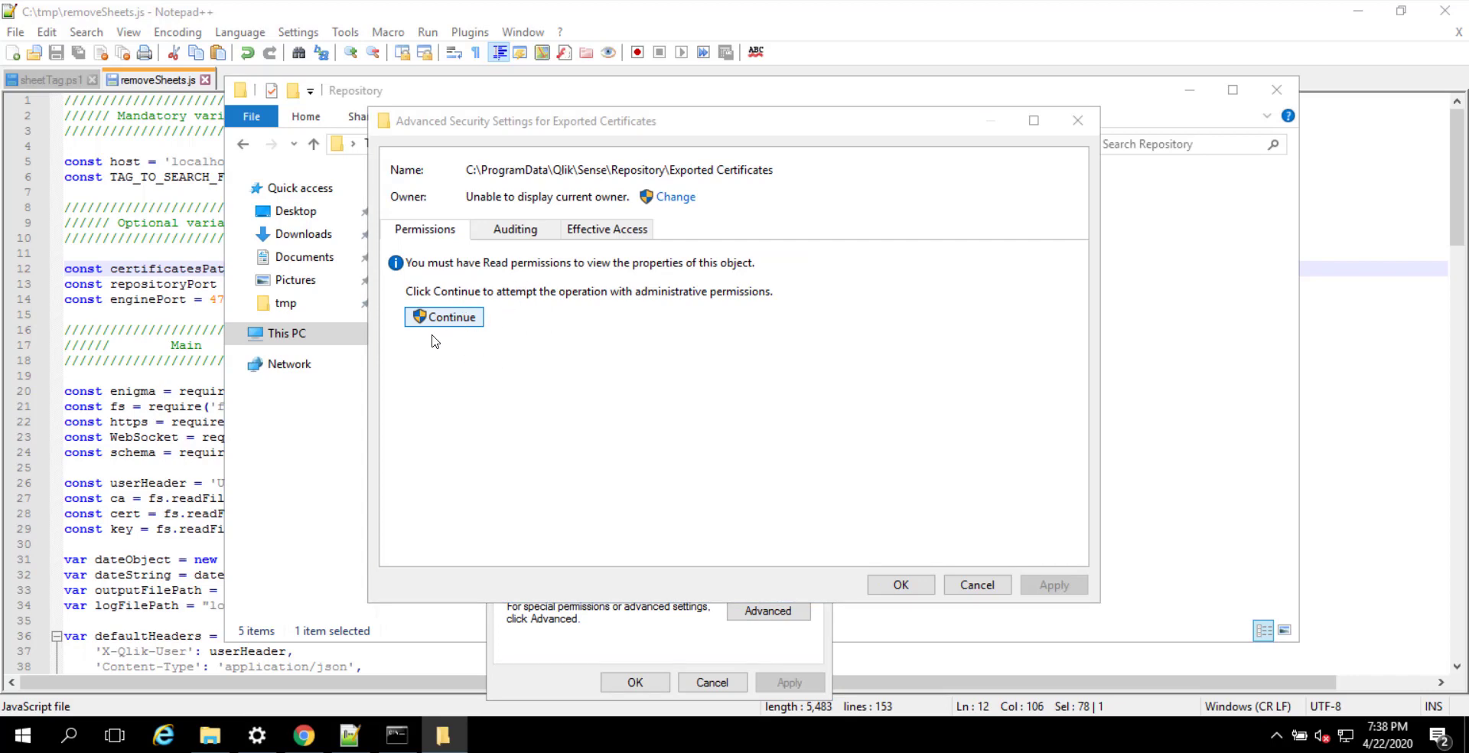
# Add an Allow permission entry on the Exported Certificates folder giving the vagrant account Full control.
pyautogui.click(436, 483)
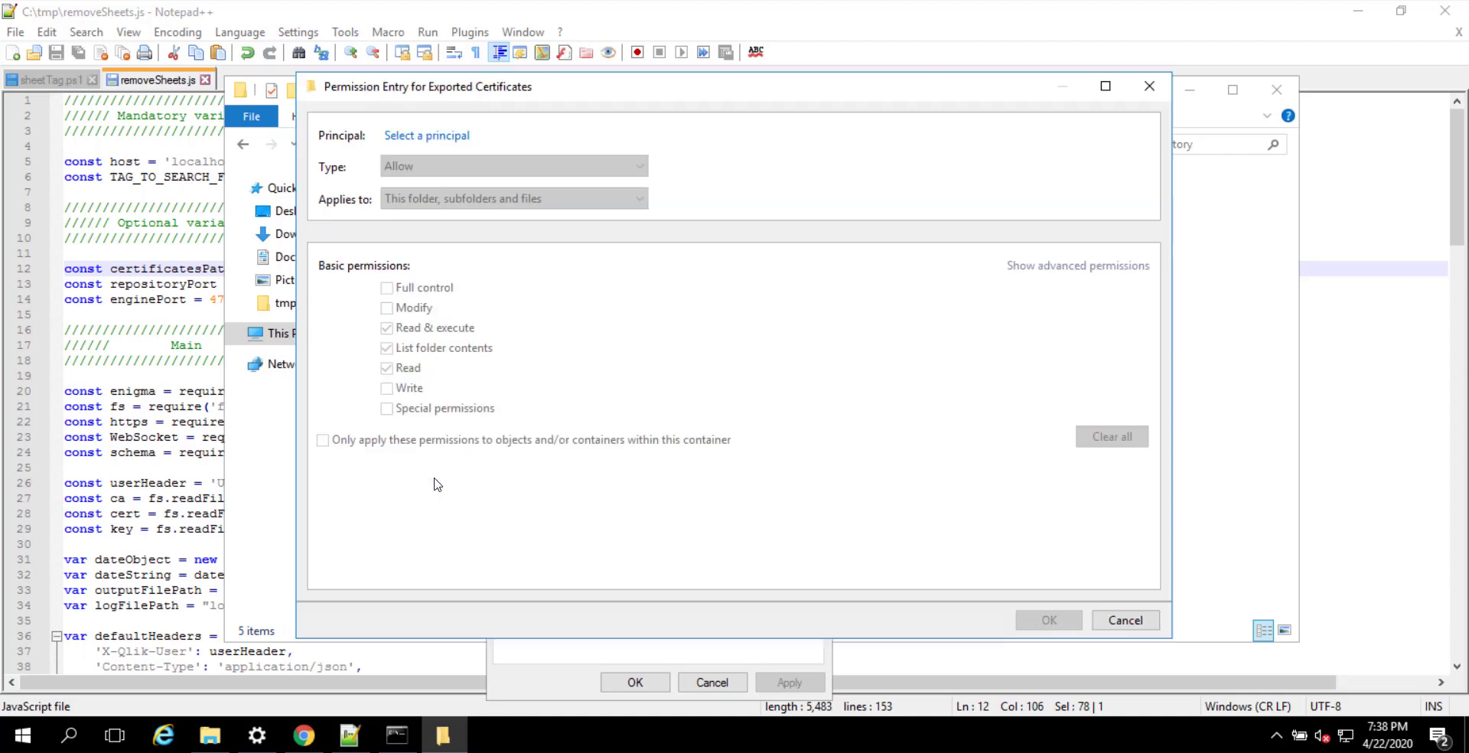
pyautogui.click(443, 136)
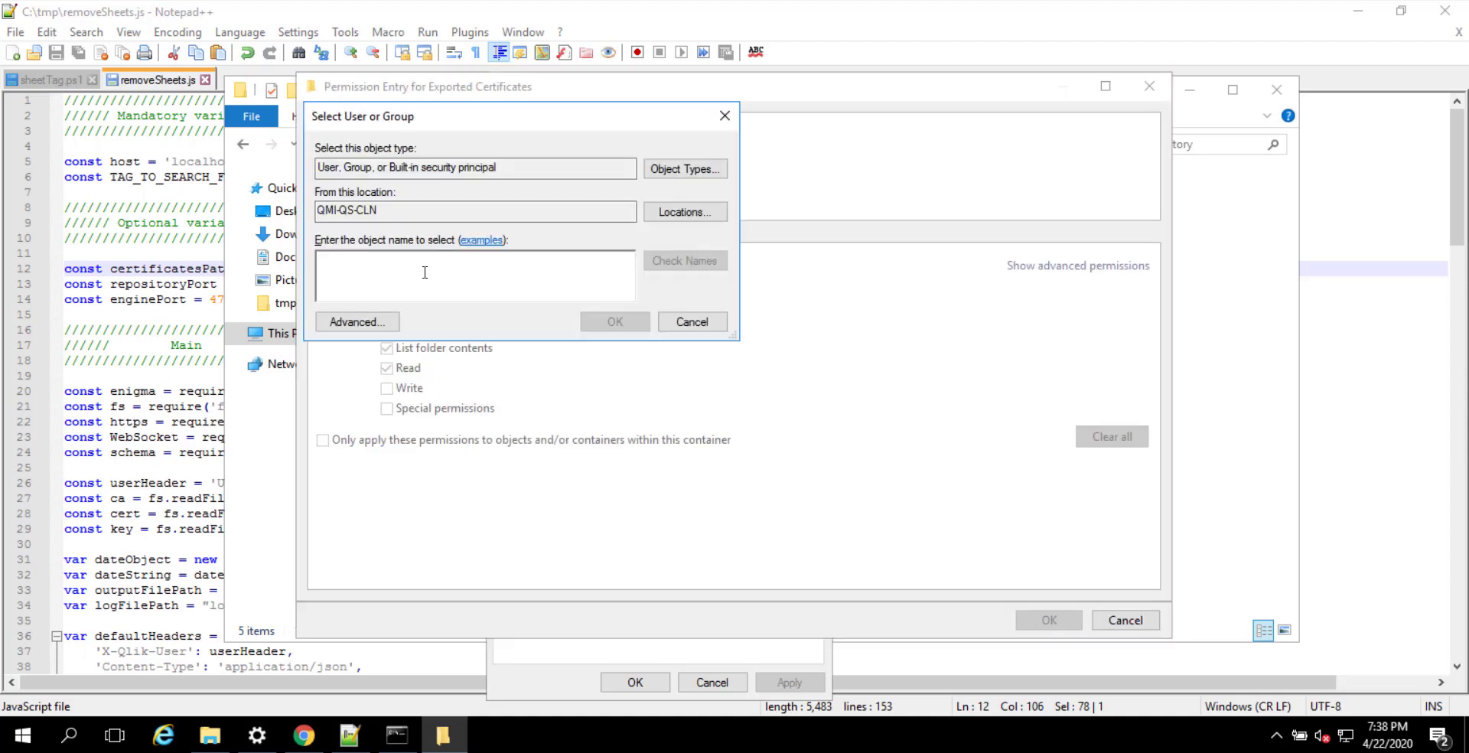
pyautogui.write('vagrant')
pyautogui.press('Return')
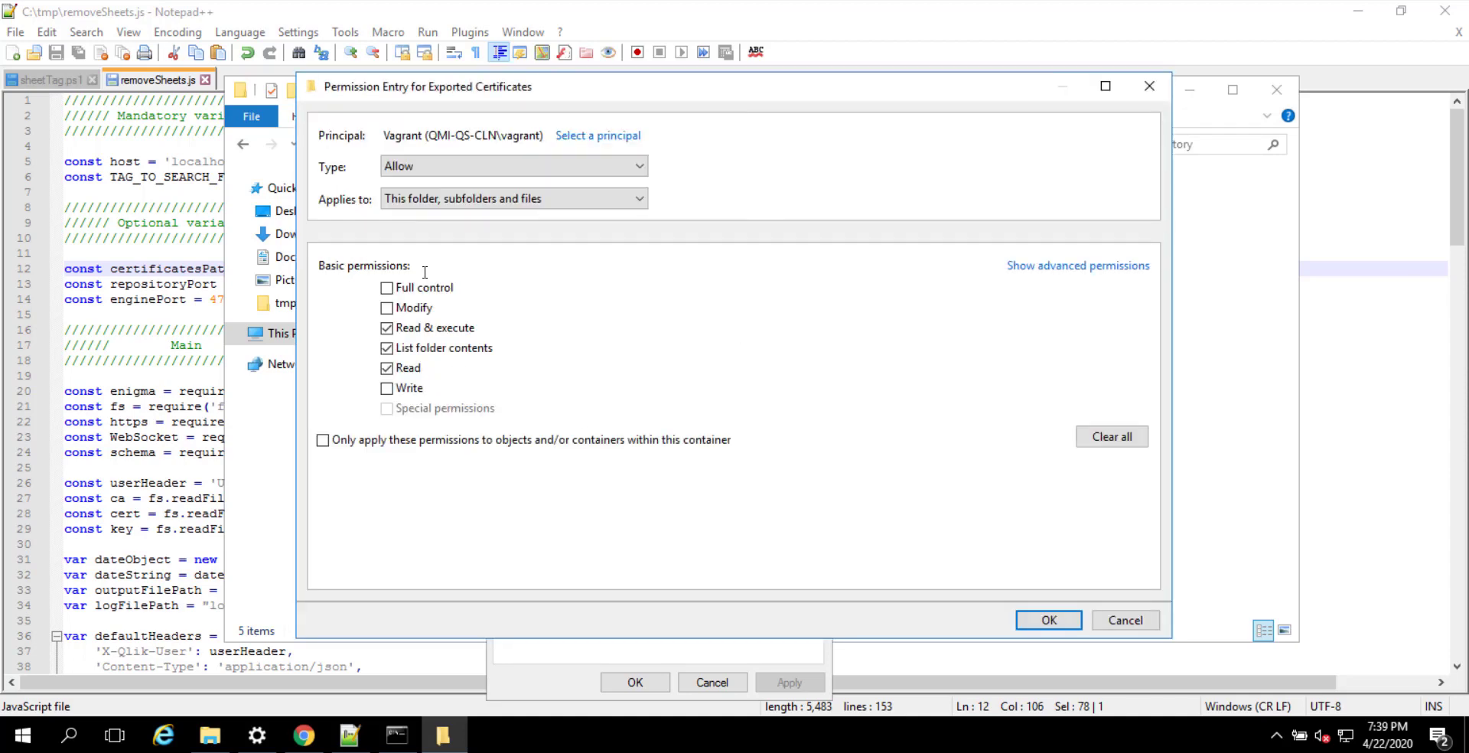
pyautogui.click(420, 295)
pyautogui.click(1053, 618)
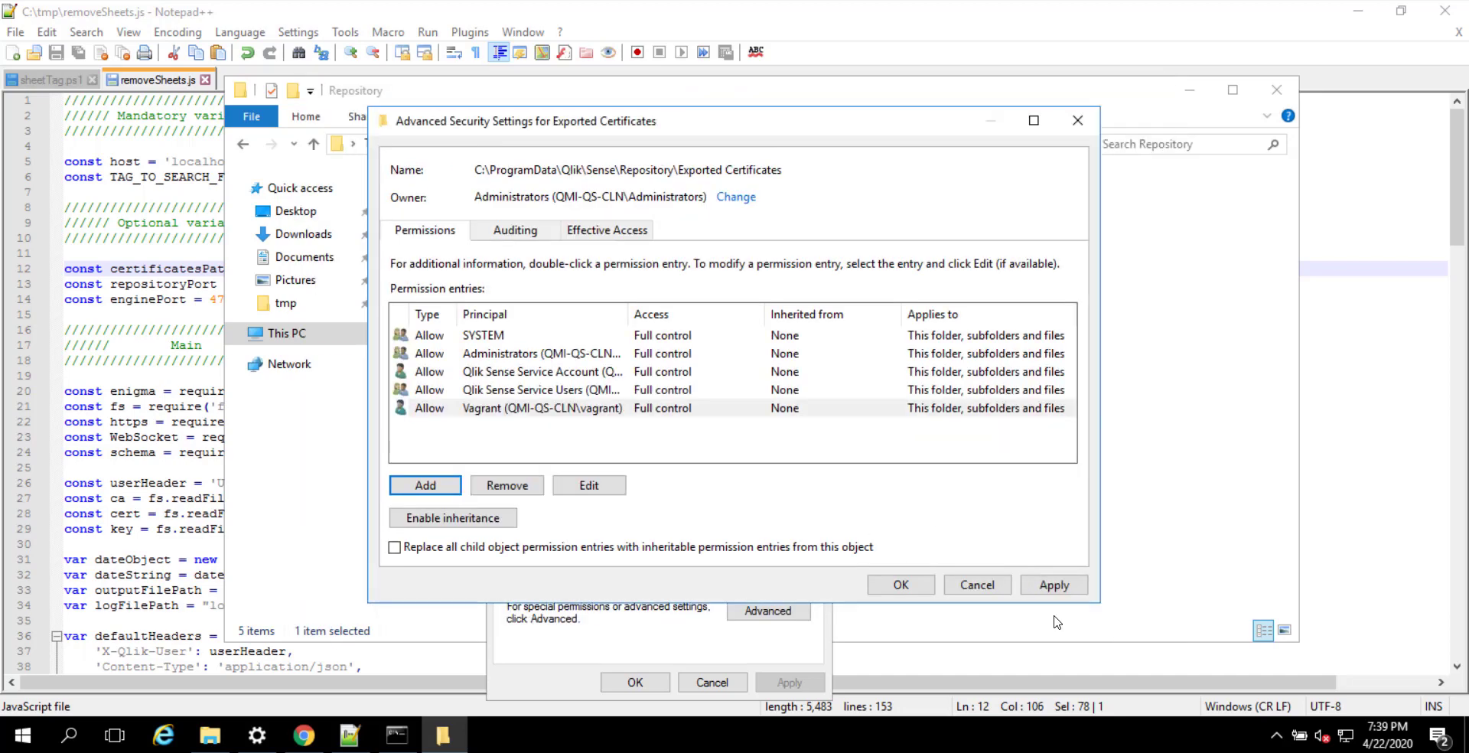
# Replace all child object permission entries with inheritable ones from Exported Certificates, and apply the security changes.
pyautogui.click(478, 548)
pyautogui.click(908, 591)
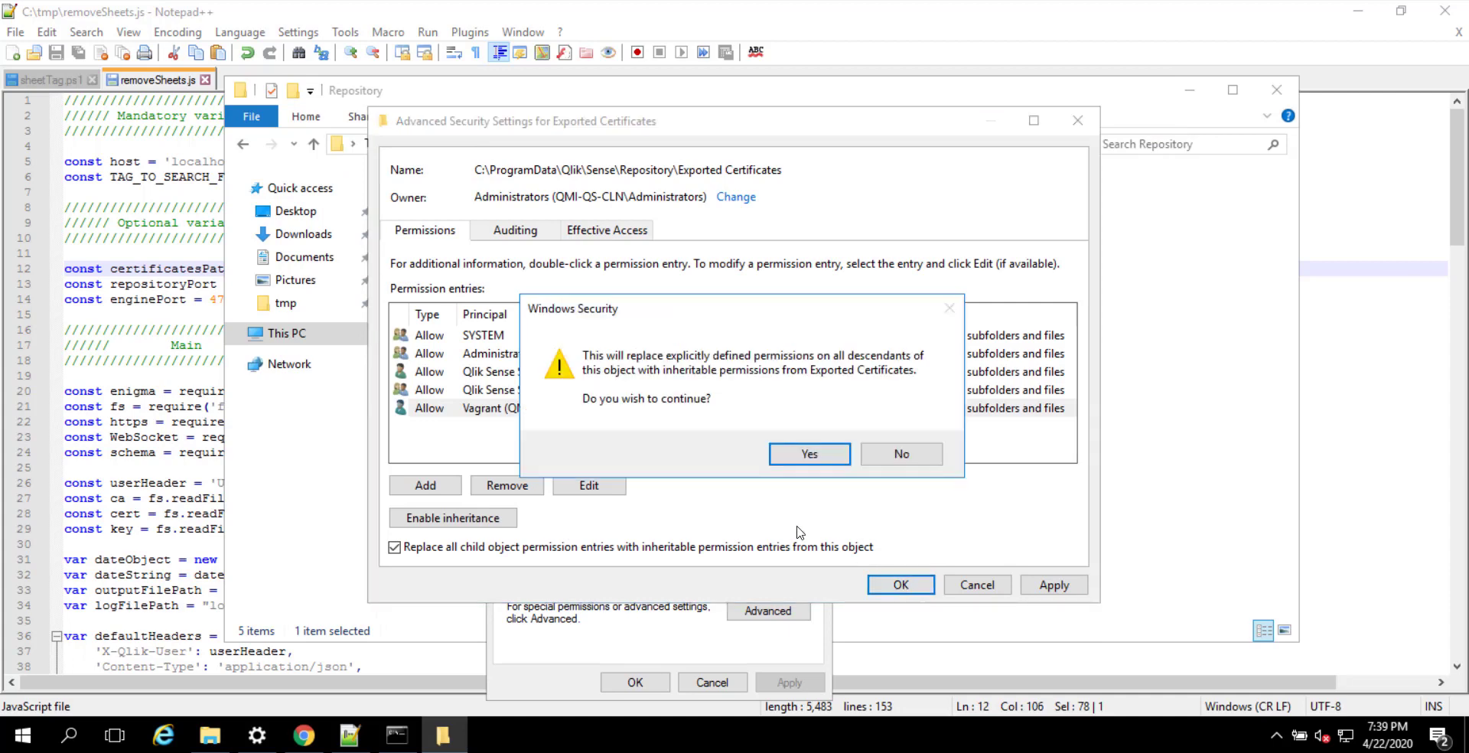
pyautogui.click(800, 453)
pyautogui.click(635, 682)
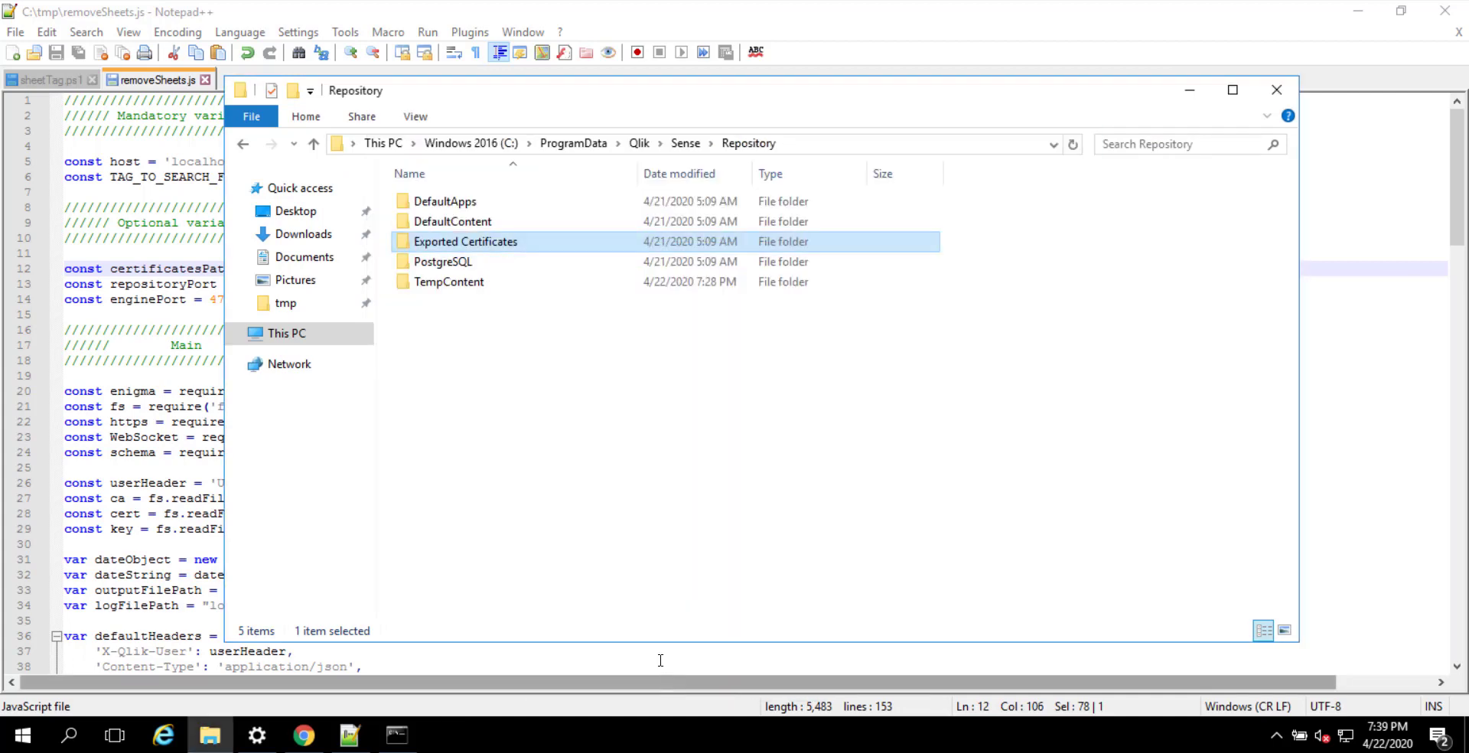
# Look through the .Local Certificates folder inside Exported Certificates and return to the optional variables in removeSheets.js.
pyautogui.doubleClick(482, 245)
pyautogui.doubleClick(460, 202)
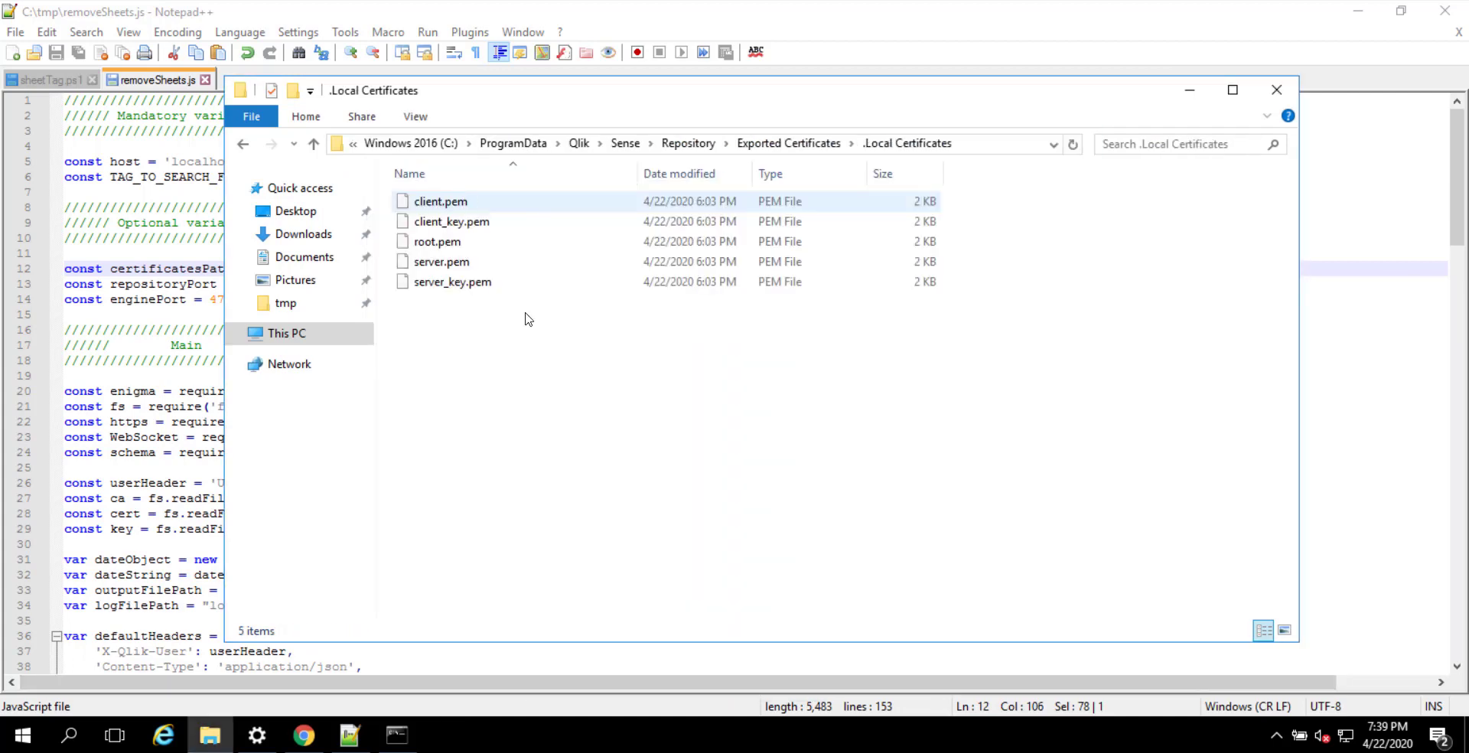
pyautogui.click(1190, 90)
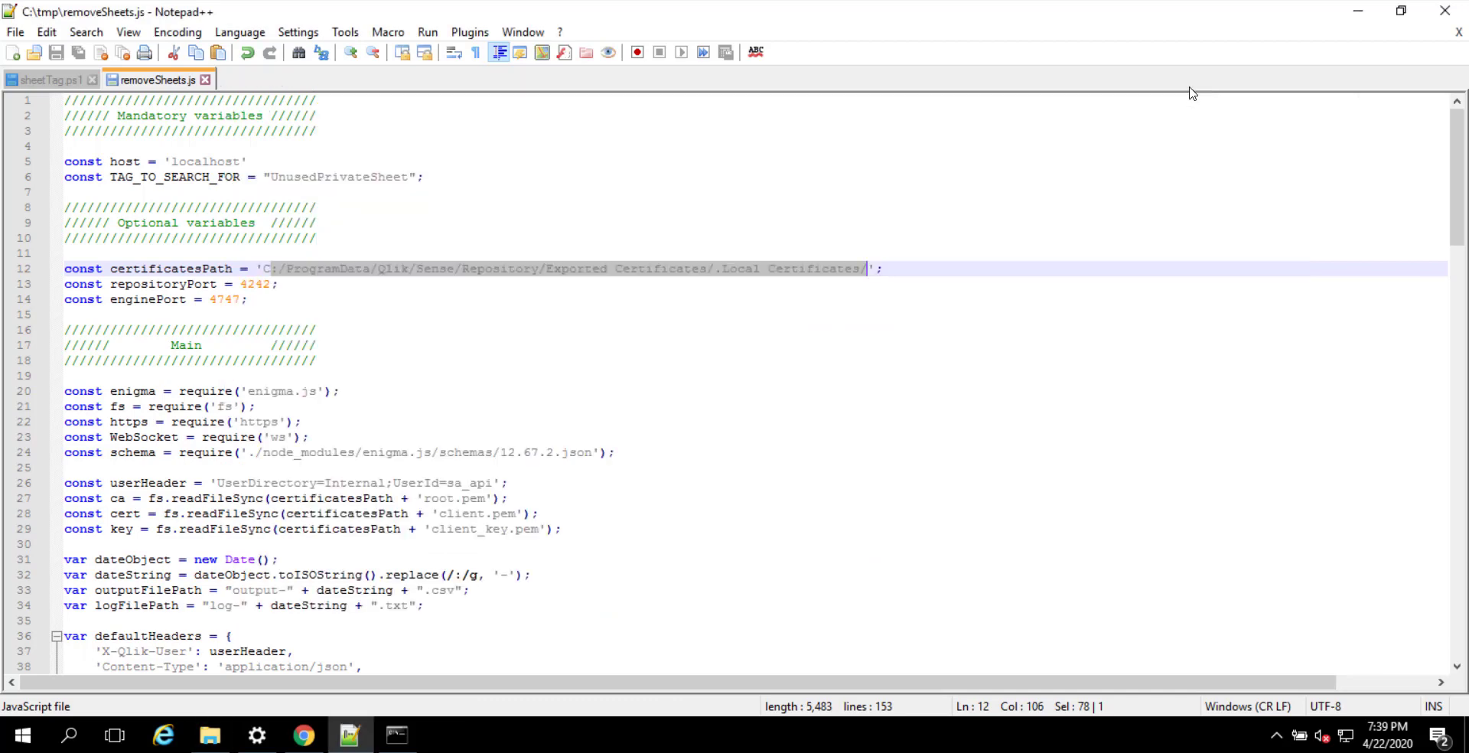
pyautogui.click(225, 284)
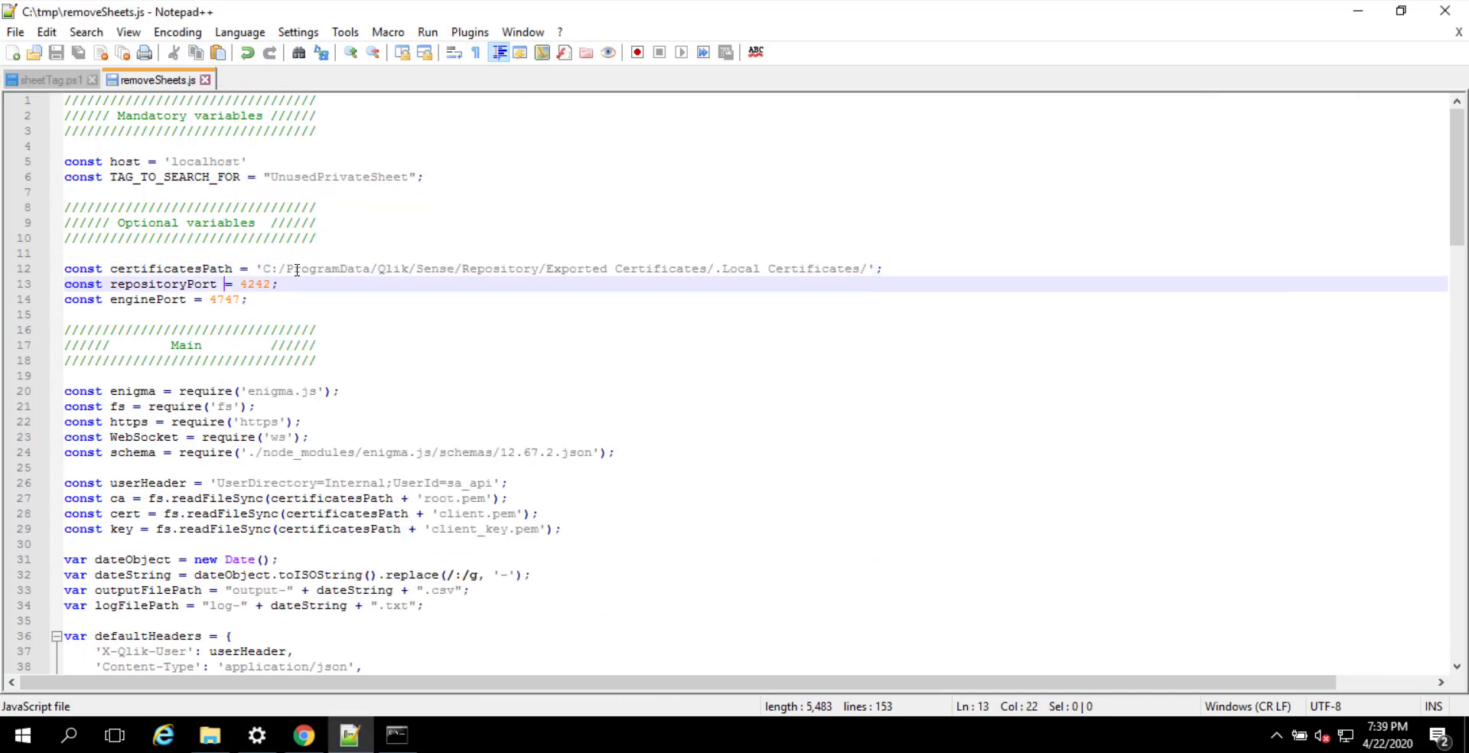
# In the Command Prompt, change to C:\tmp, list its contents and run npm install.
pyautogui.click(1364, 14)
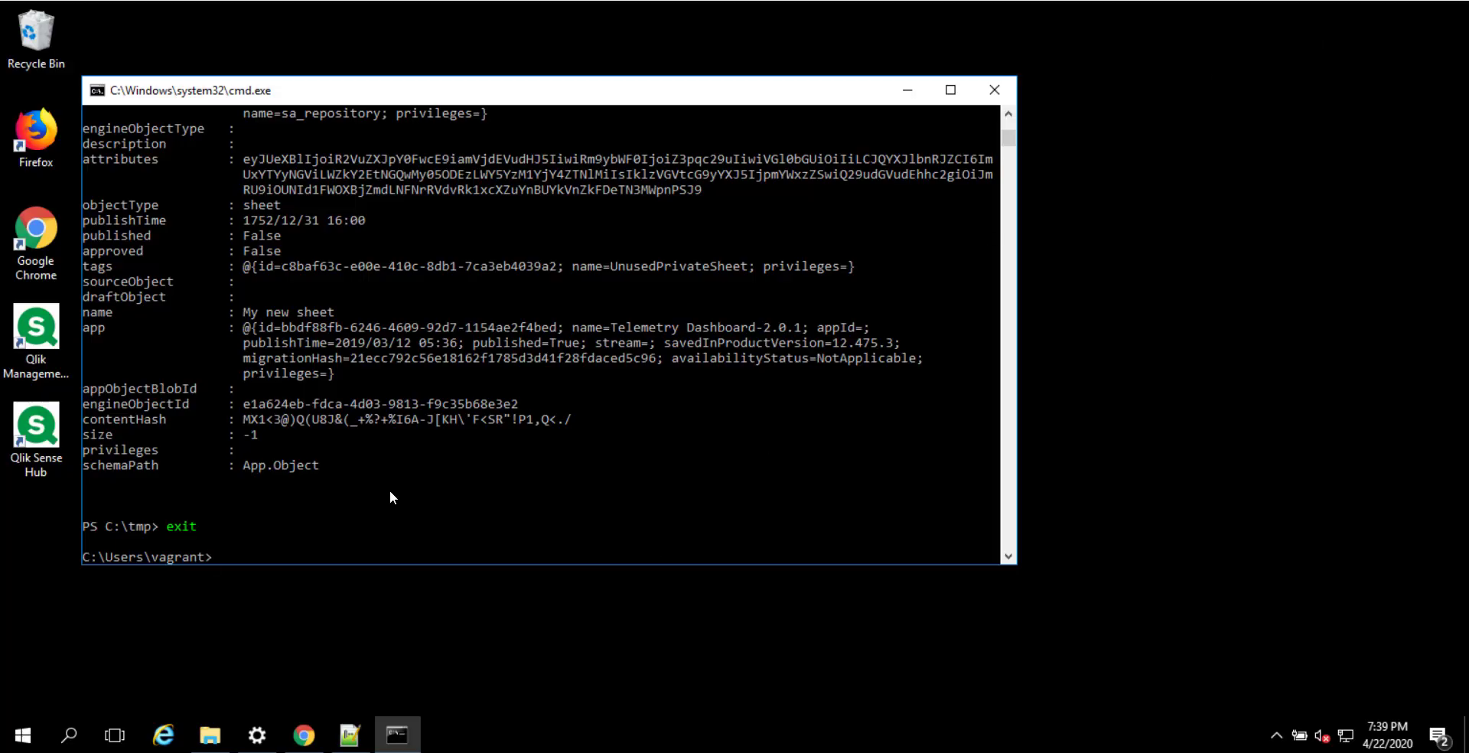
pyautogui.write('cd C:\\tmp\\')
pyautogui.press('Return')
pyautogui.write('dir')
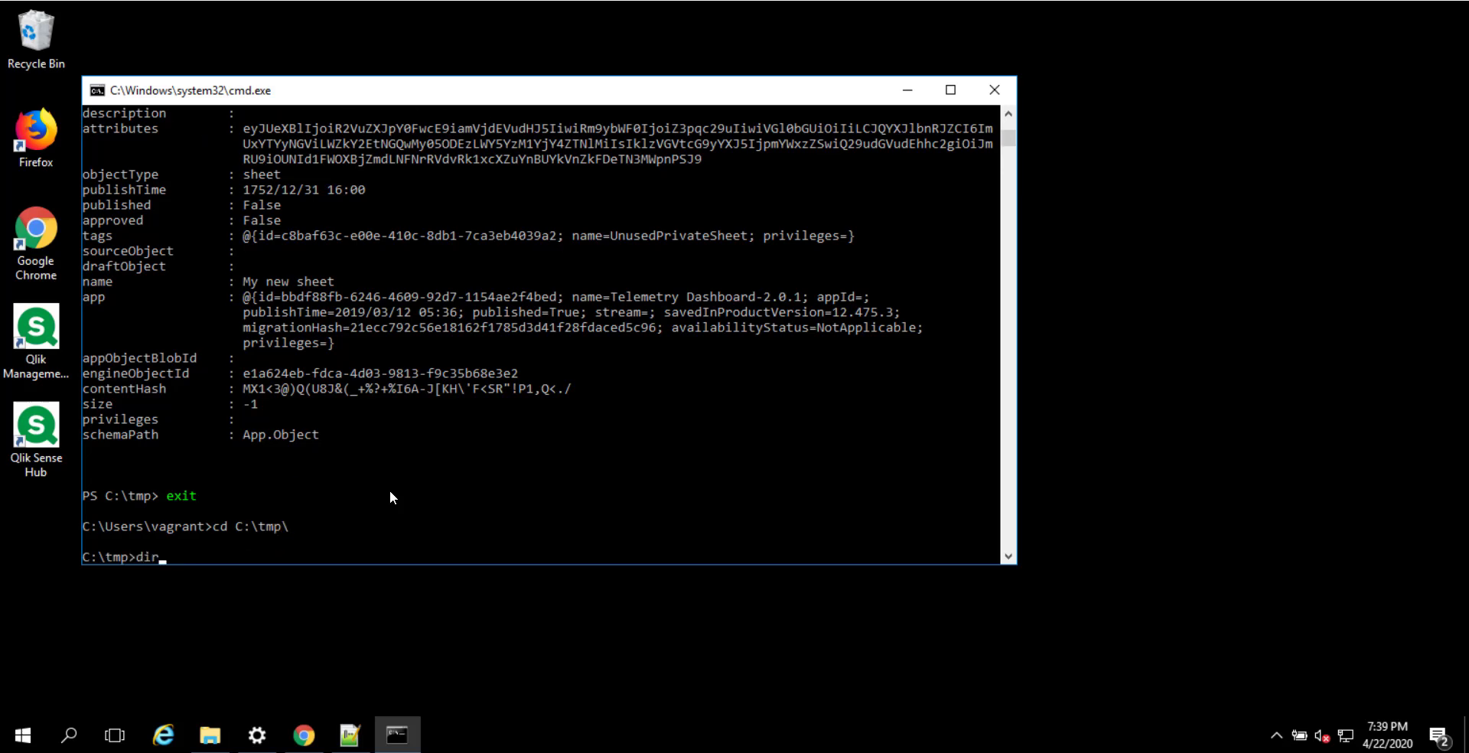
pyautogui.press('Return')
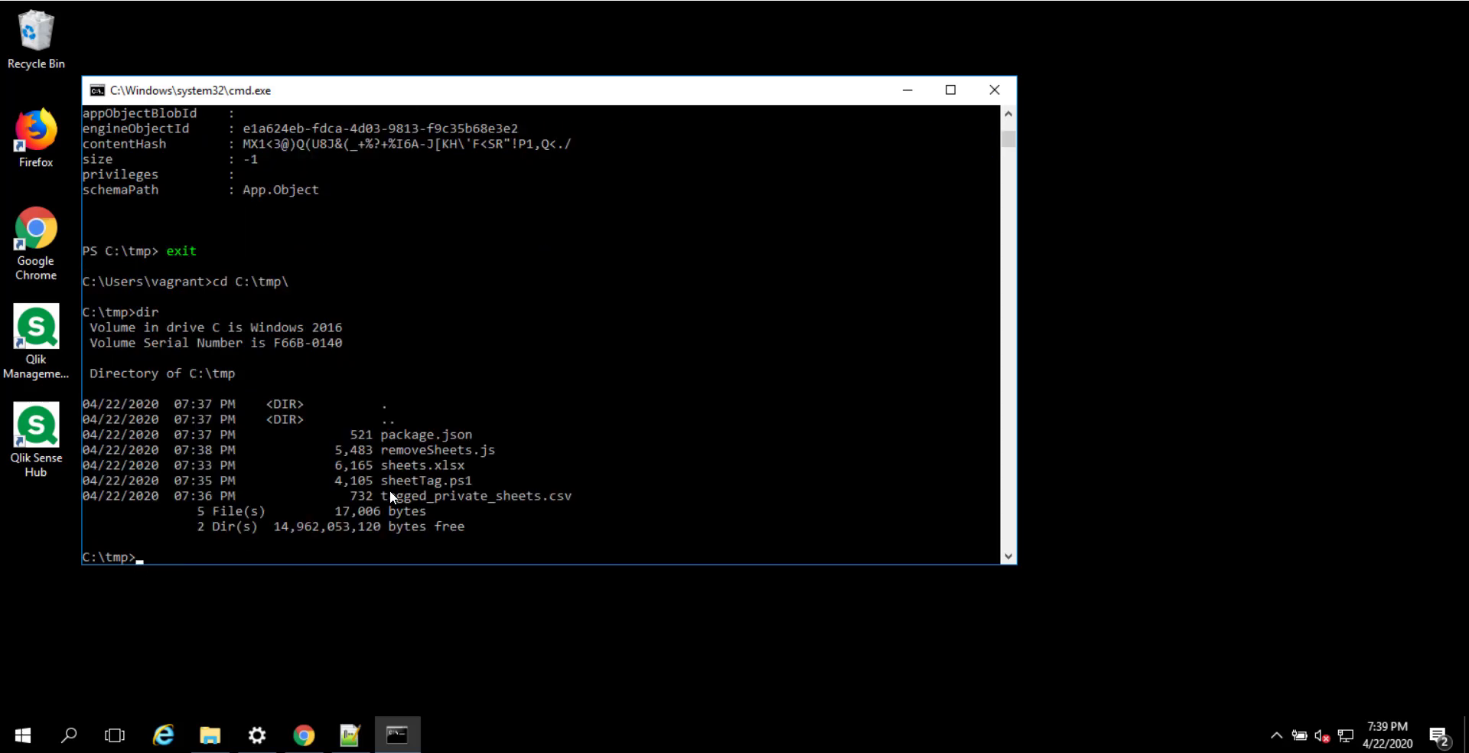
pyautogui.write('npm install')
pyautogui.press('Return')
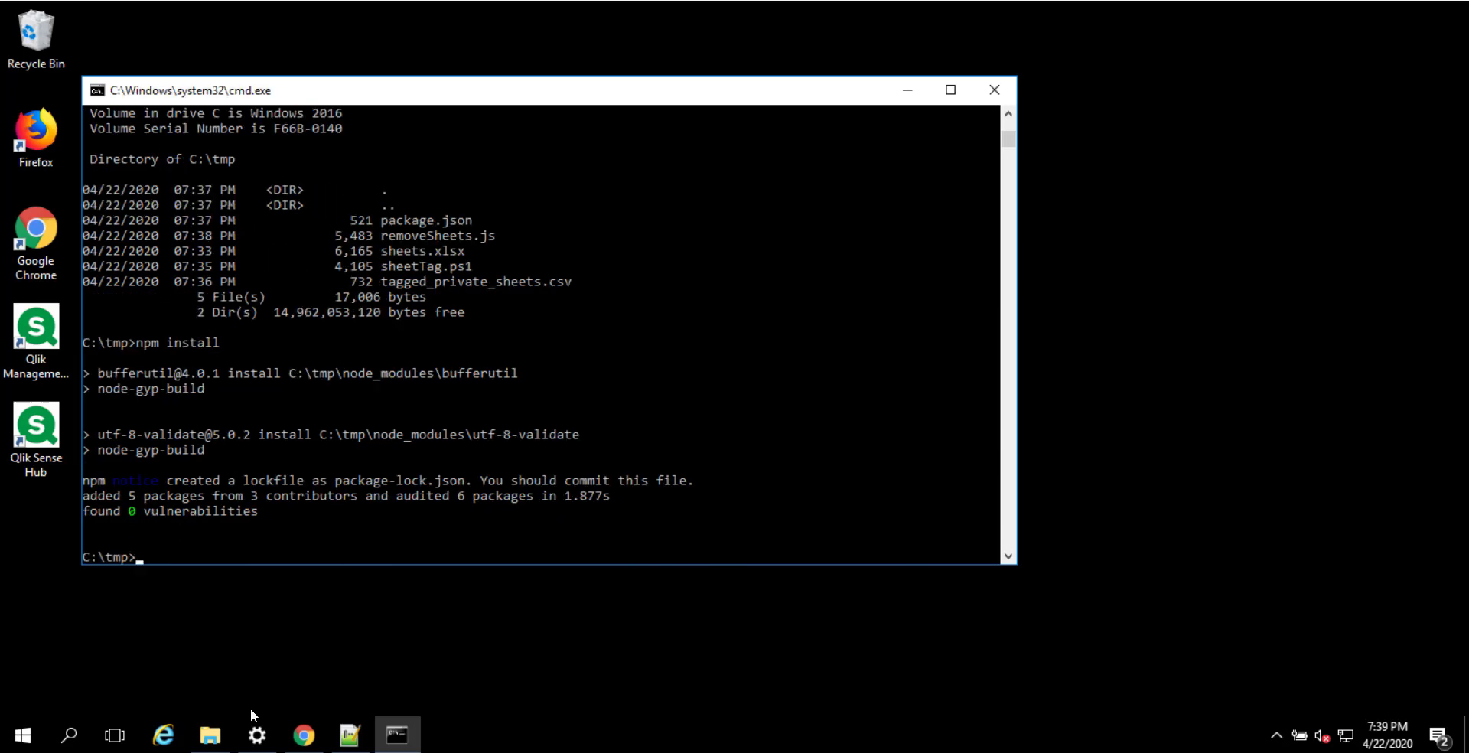
# In File Explorer, browse to C:\tmp and check for the node_modules folder.
pyautogui.click(210, 734)
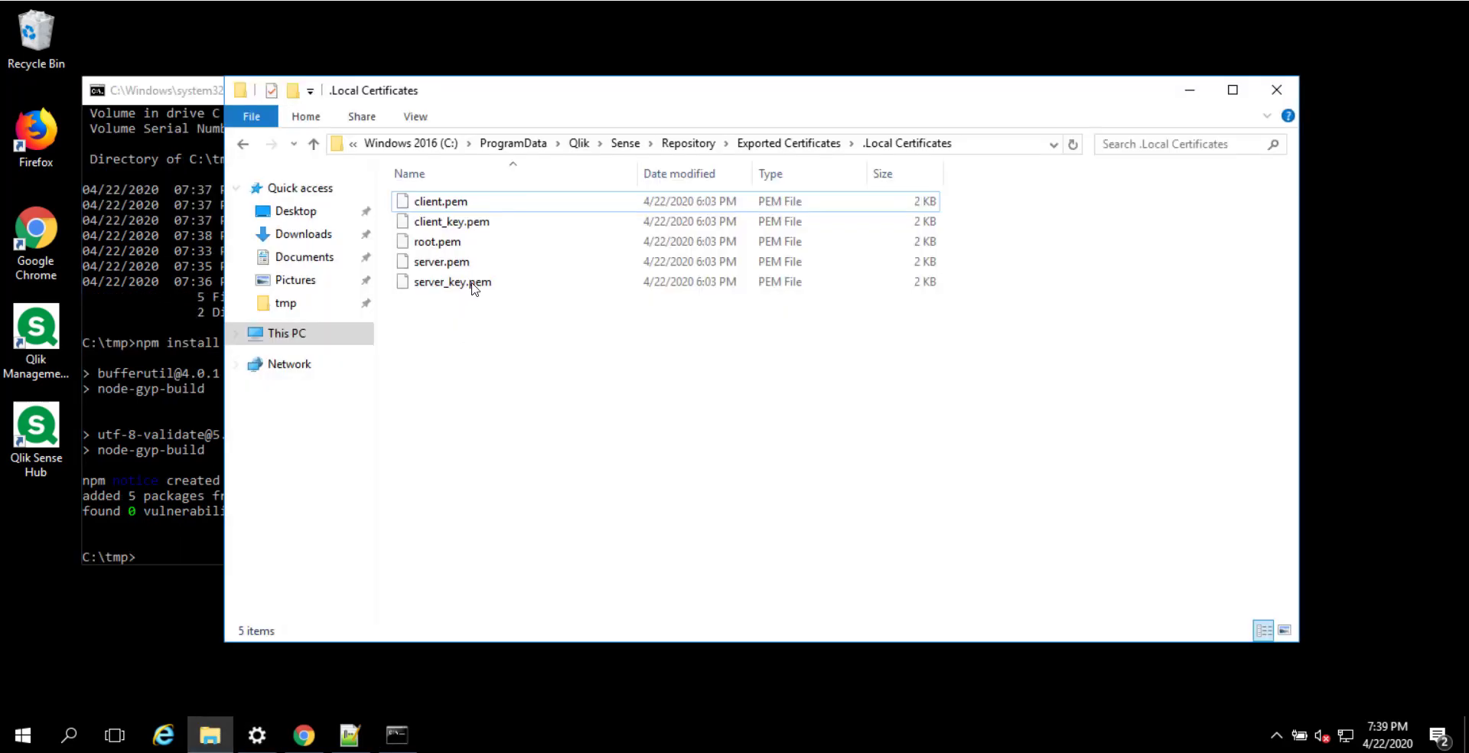
pyautogui.click(297, 336)
pyautogui.doubleClick(558, 377)
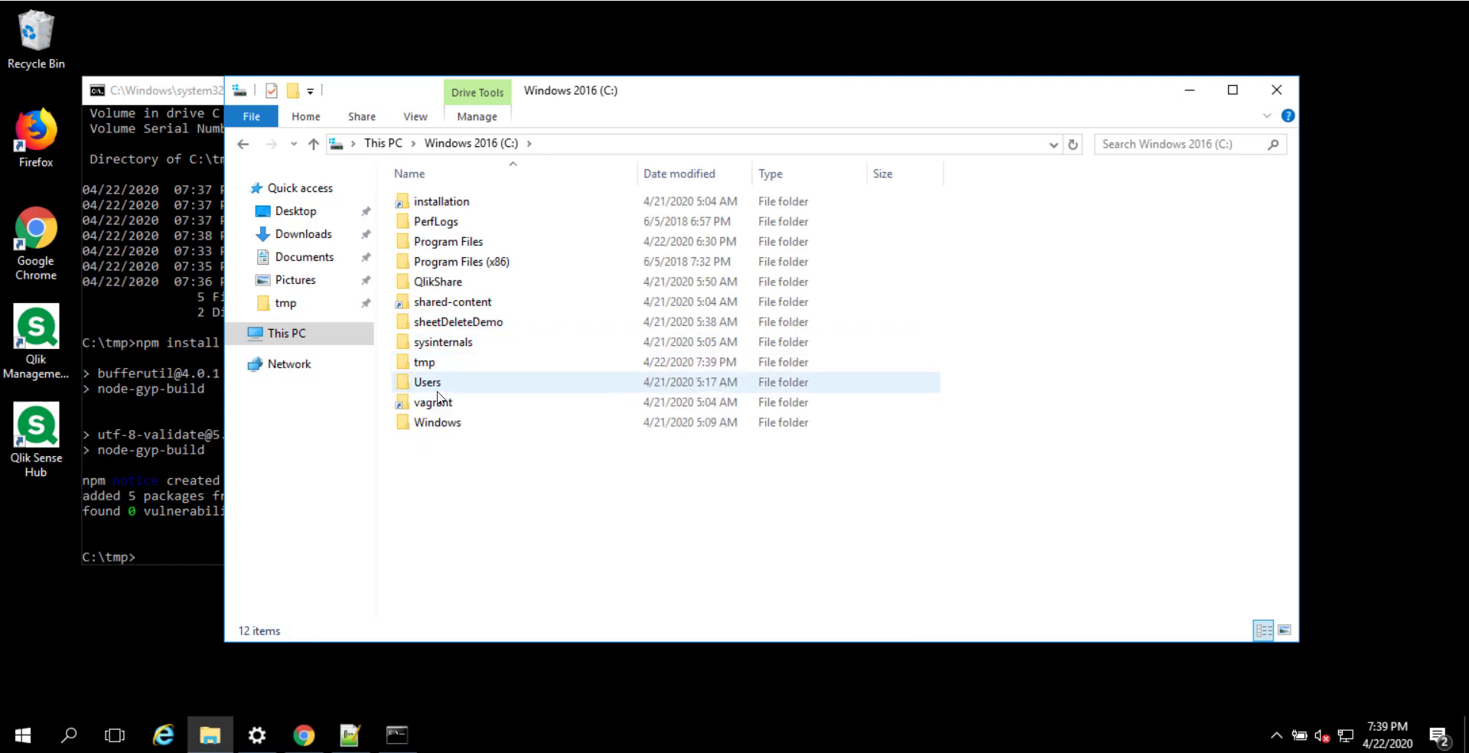
pyautogui.doubleClick(426, 363)
pyautogui.click(454, 202)
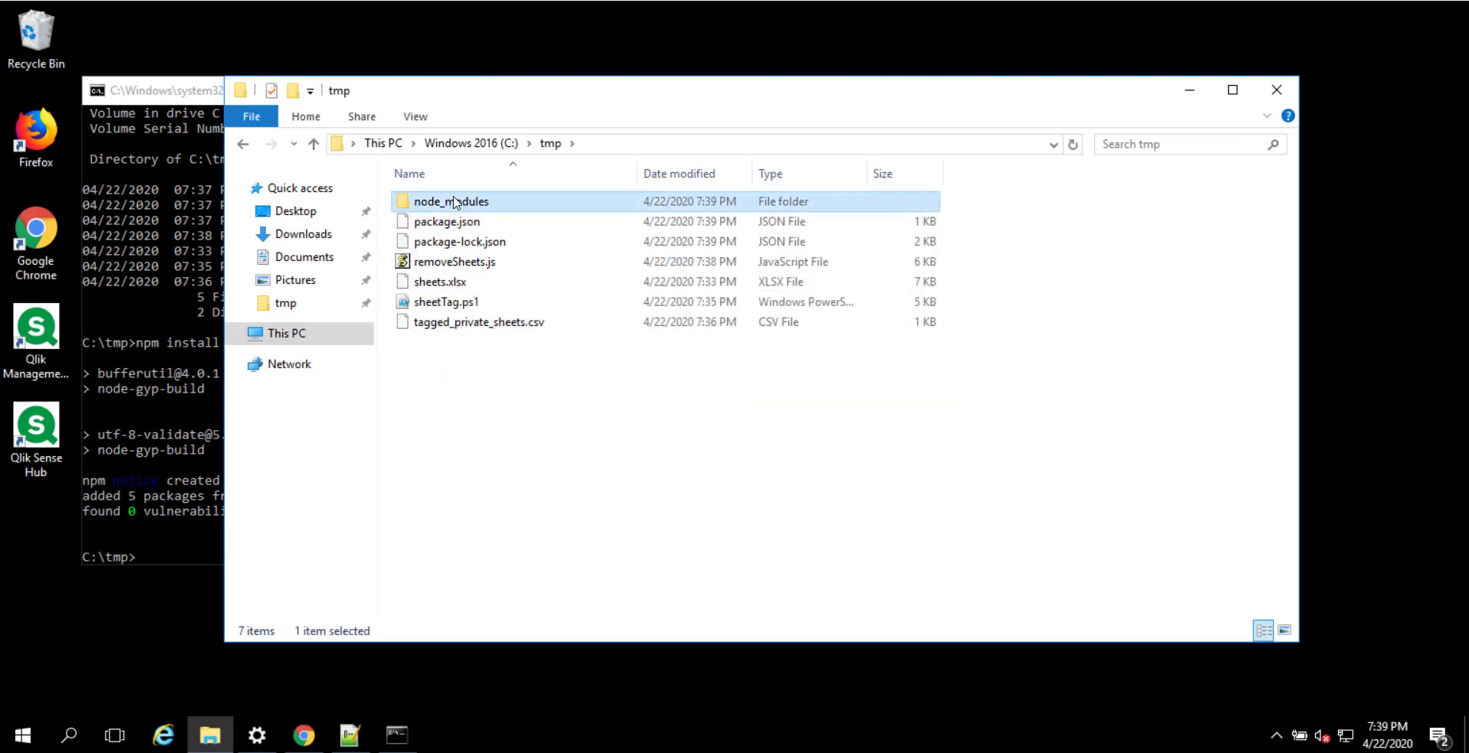
pyautogui.click(1191, 94)
# Run the sheet removal script in the Command Prompt with node removeSheets.js.
pyautogui.write('n')
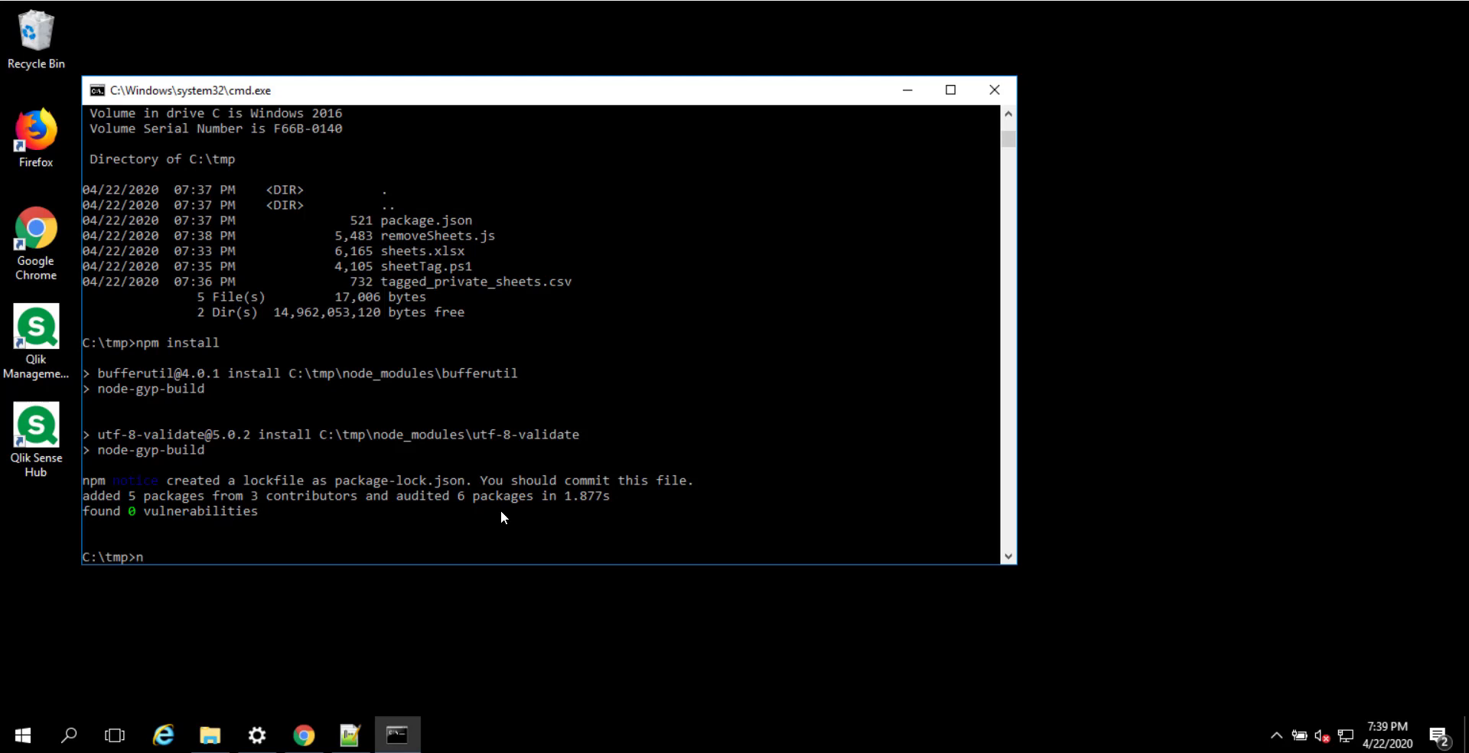
pyautogui.write('odes')
pyautogui.write('emov')
pyautogui.press('Tab')
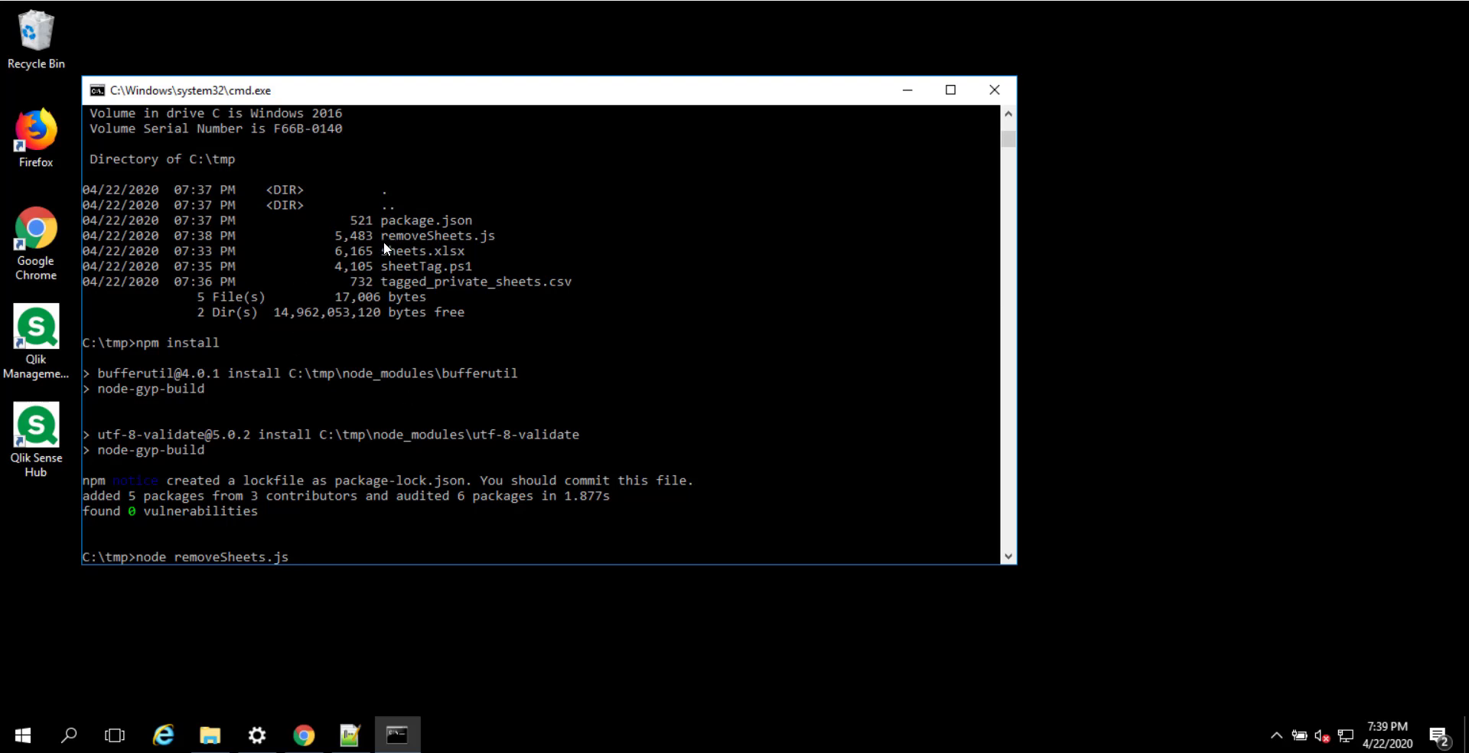
pyautogui.press('Return')
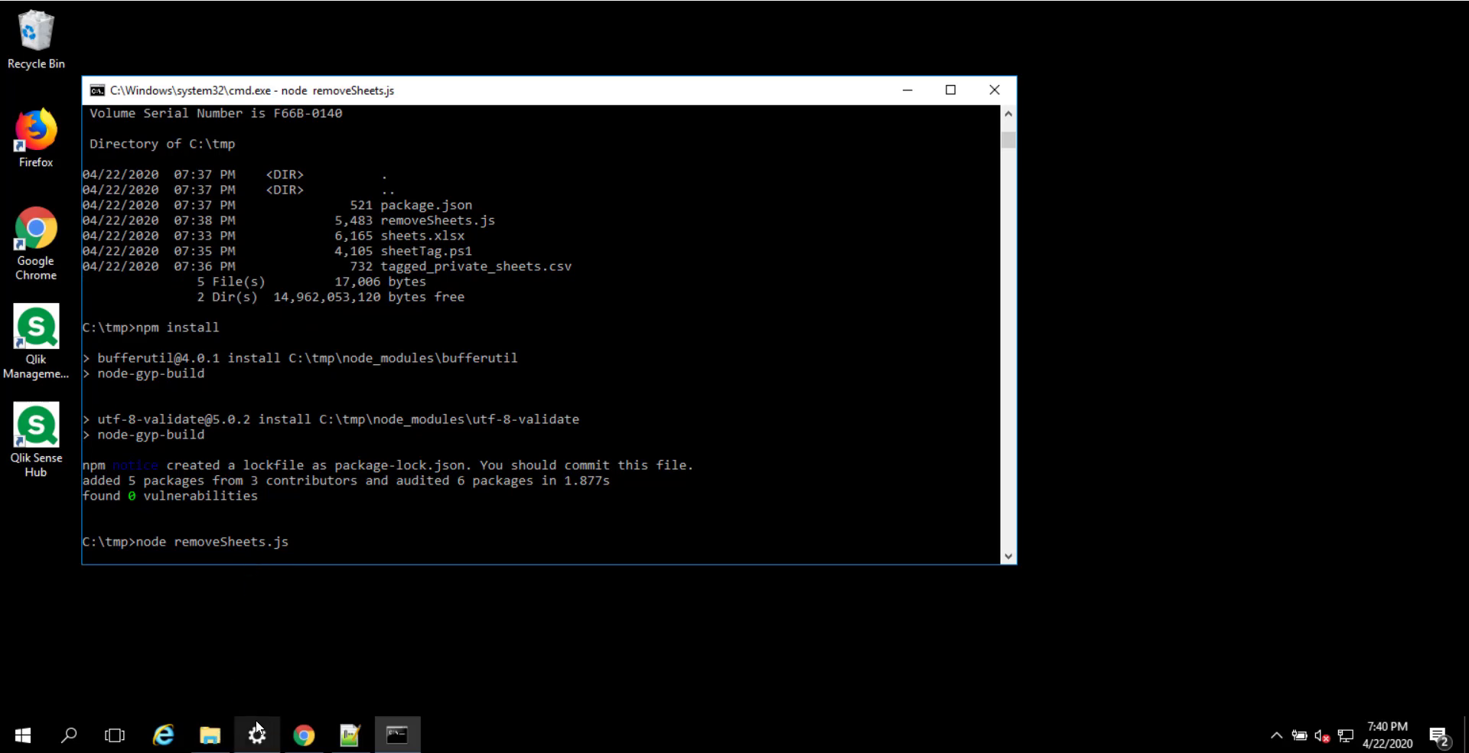
# Open the new log text file from C:\tmp in Notepad++ and review its sheet removal entries.
pyautogui.moveTo(217, 736)
pyautogui.click(213, 695)
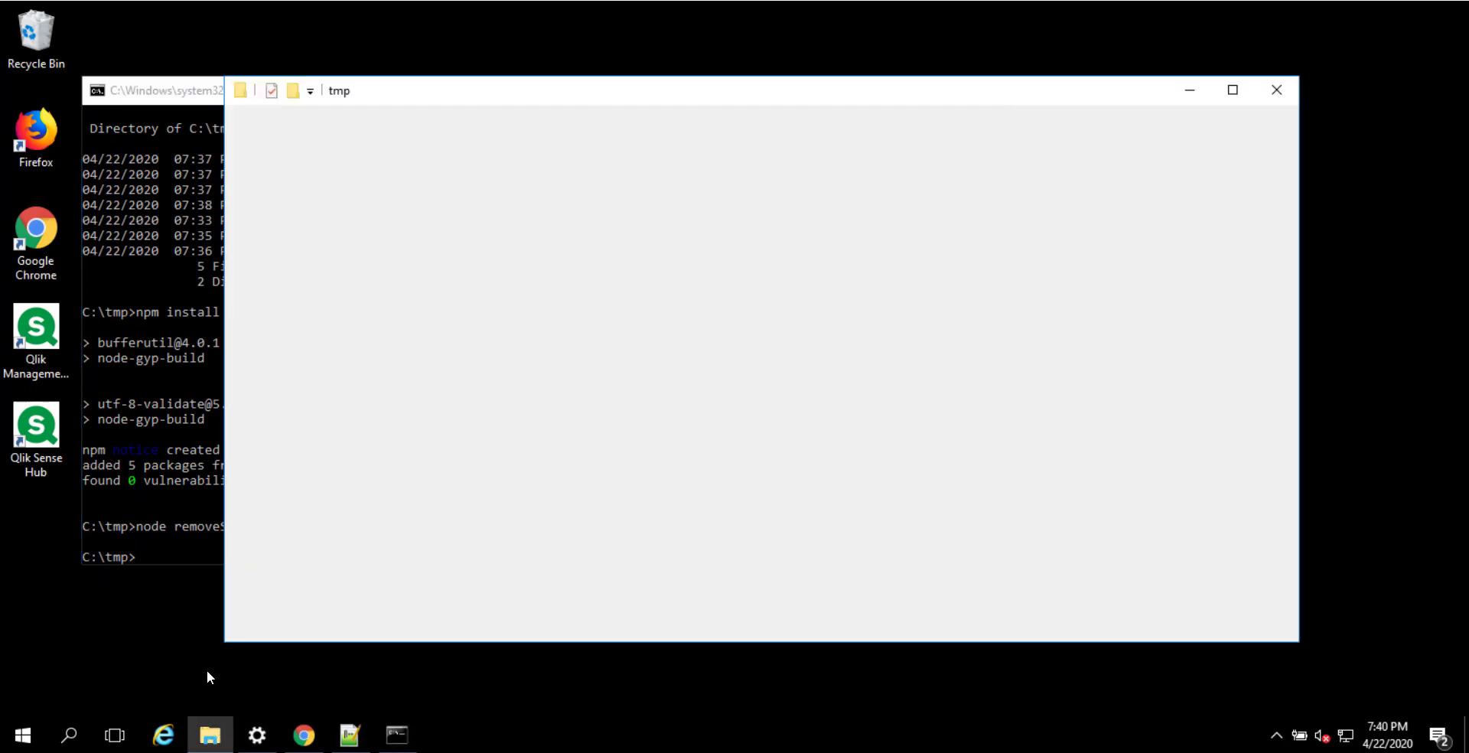
pyautogui.click(481, 227)
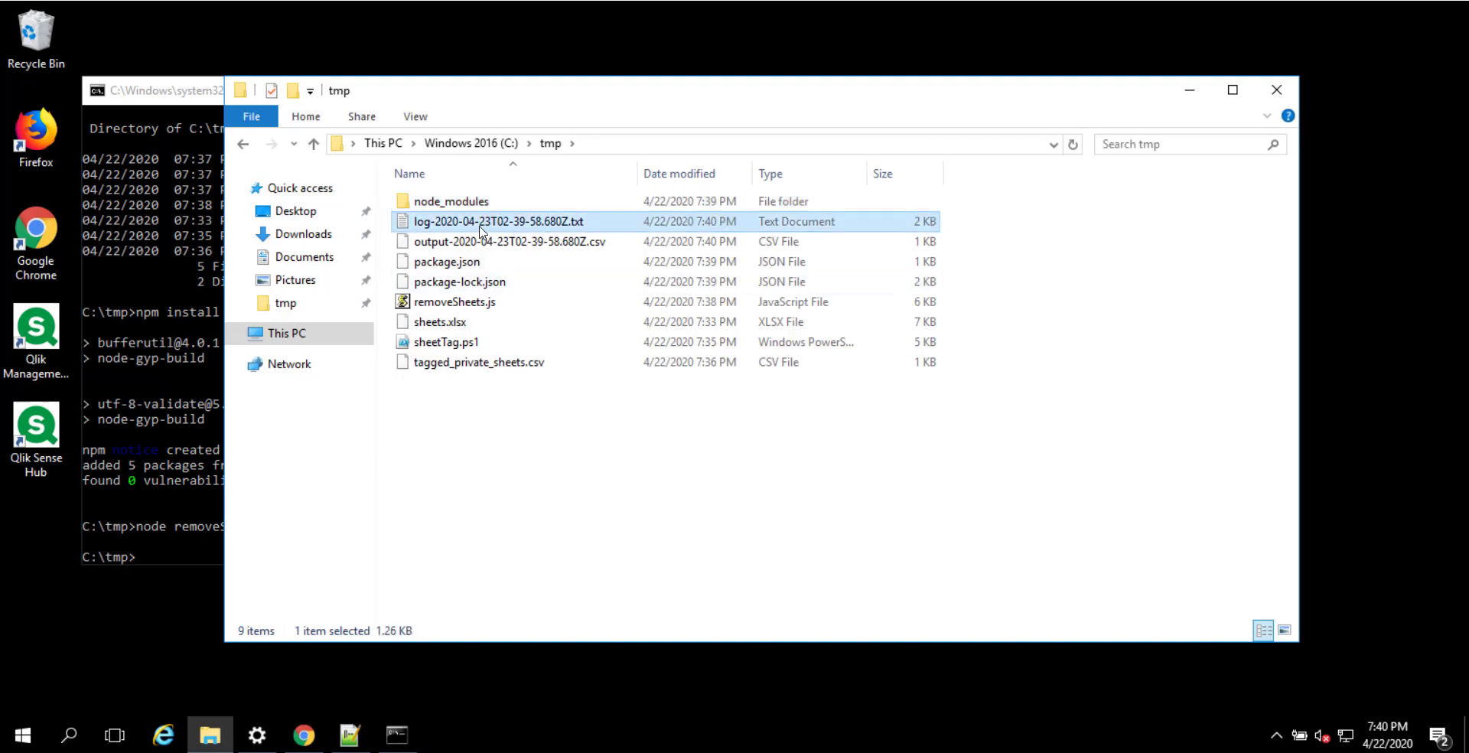
pyautogui.rightClick(459, 233)
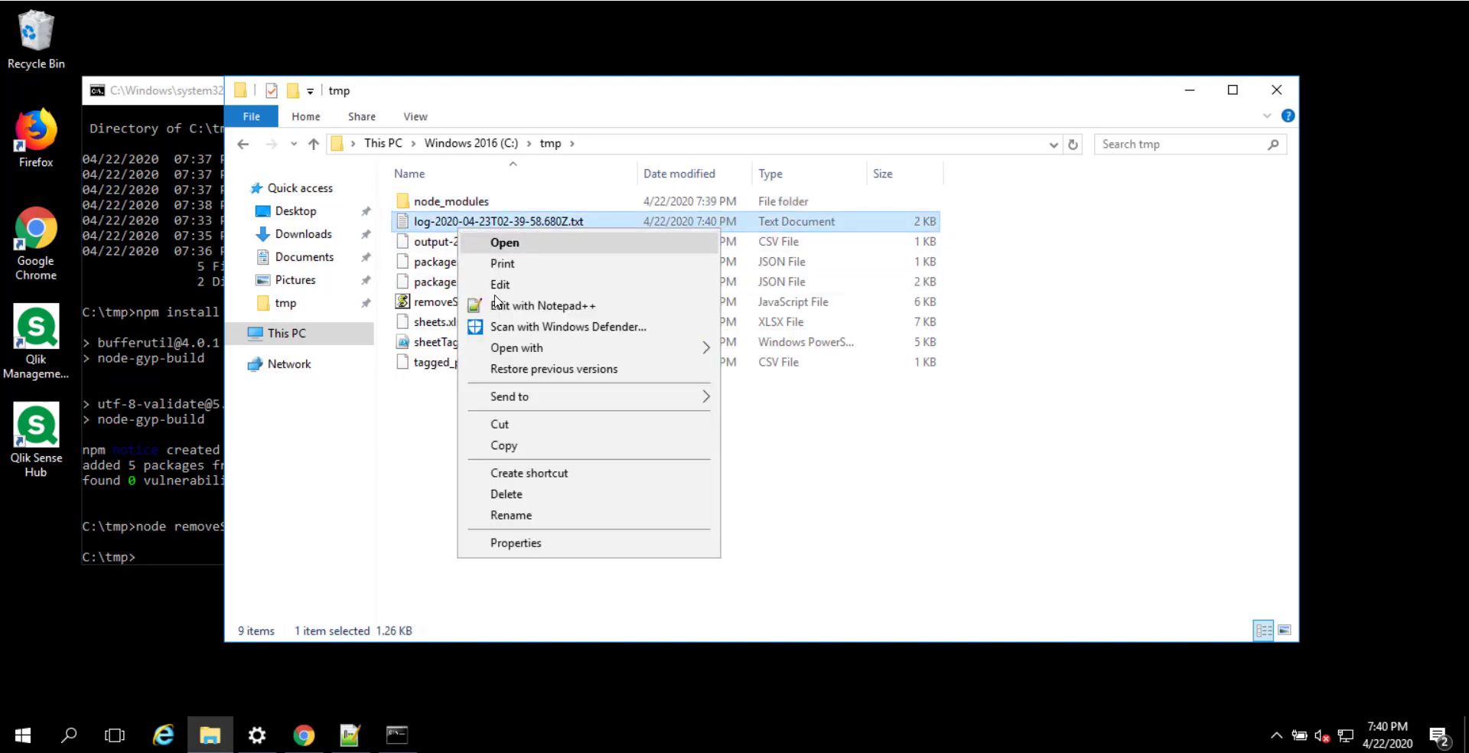
pyautogui.click(498, 303)
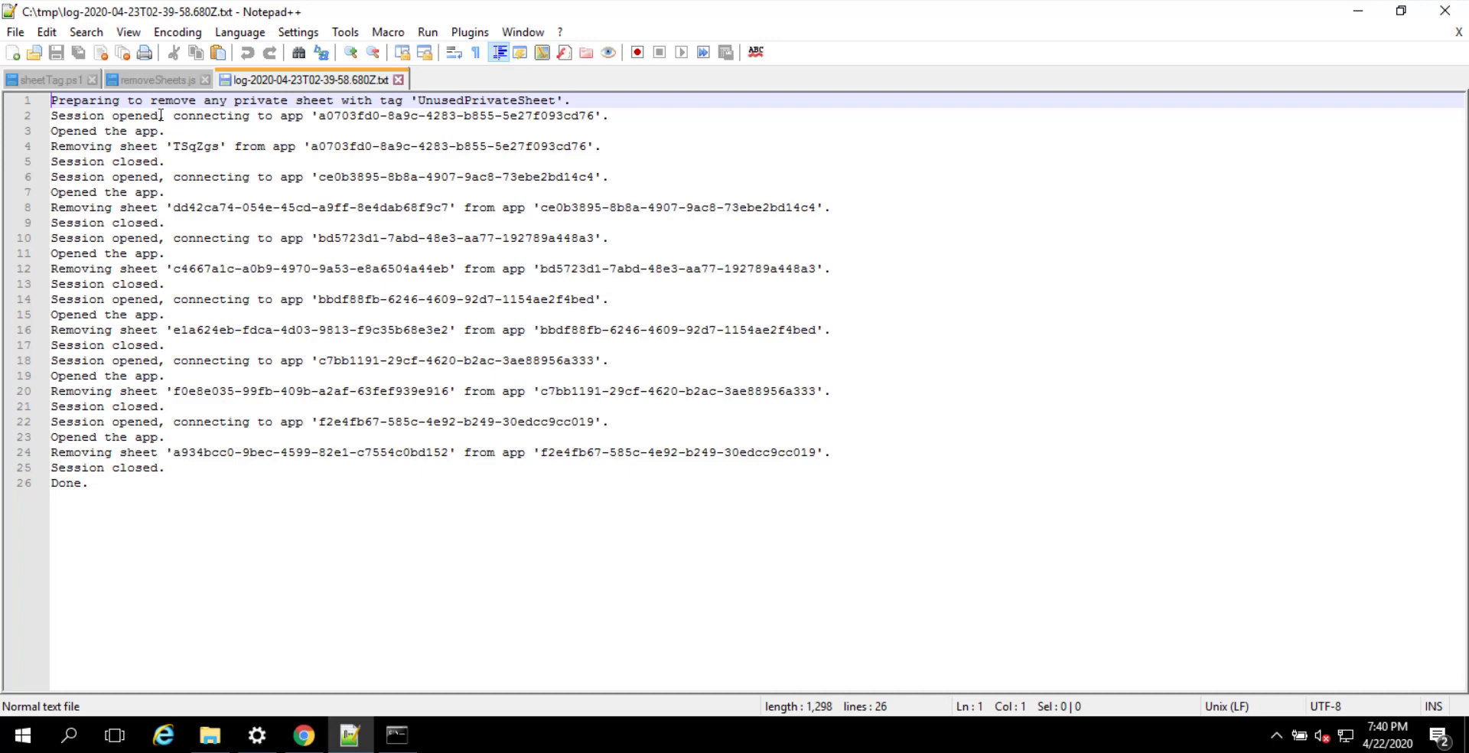
pyautogui.moveTo(160, 115); pyautogui.dragTo(287, 488)
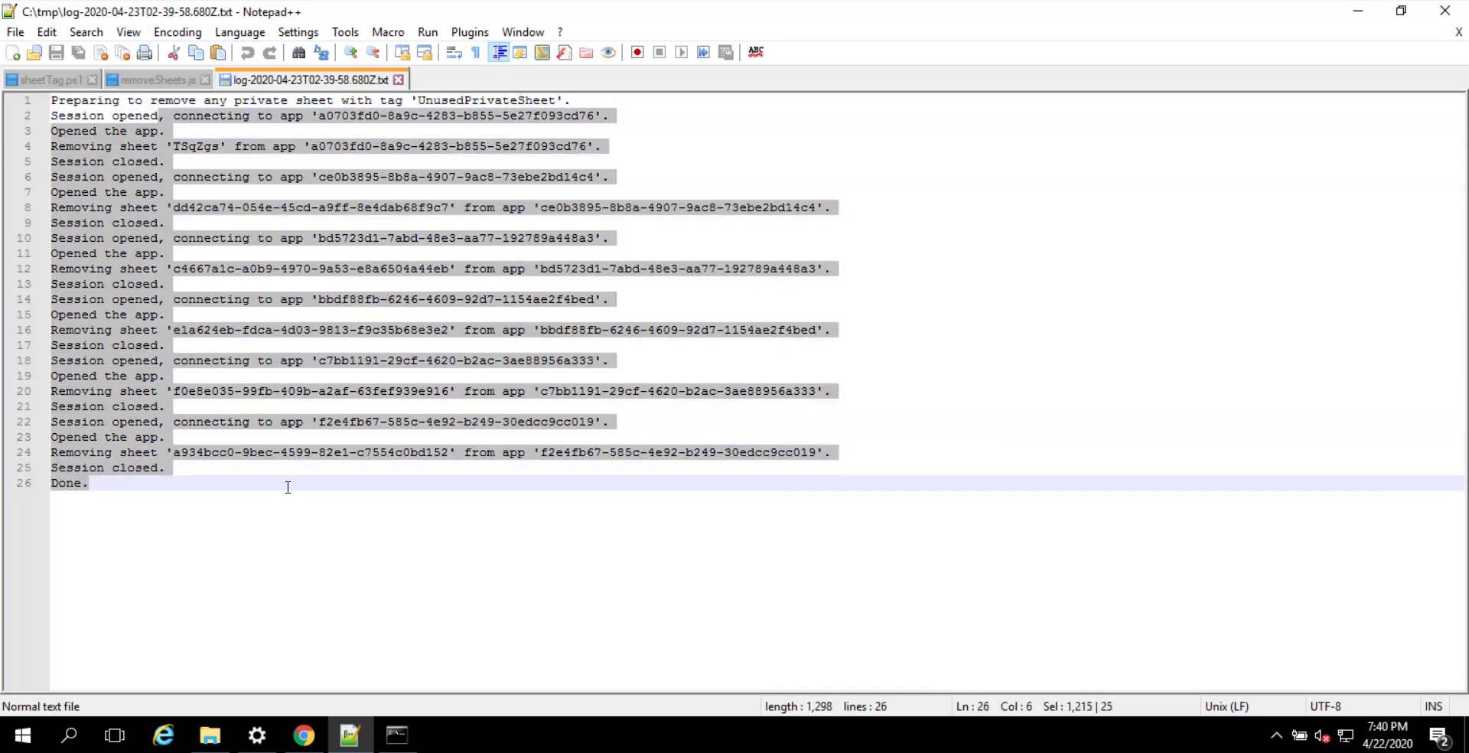
pyautogui.click(300, 284)
pyautogui.moveTo(327, 299); pyautogui.dragTo(373, 299)
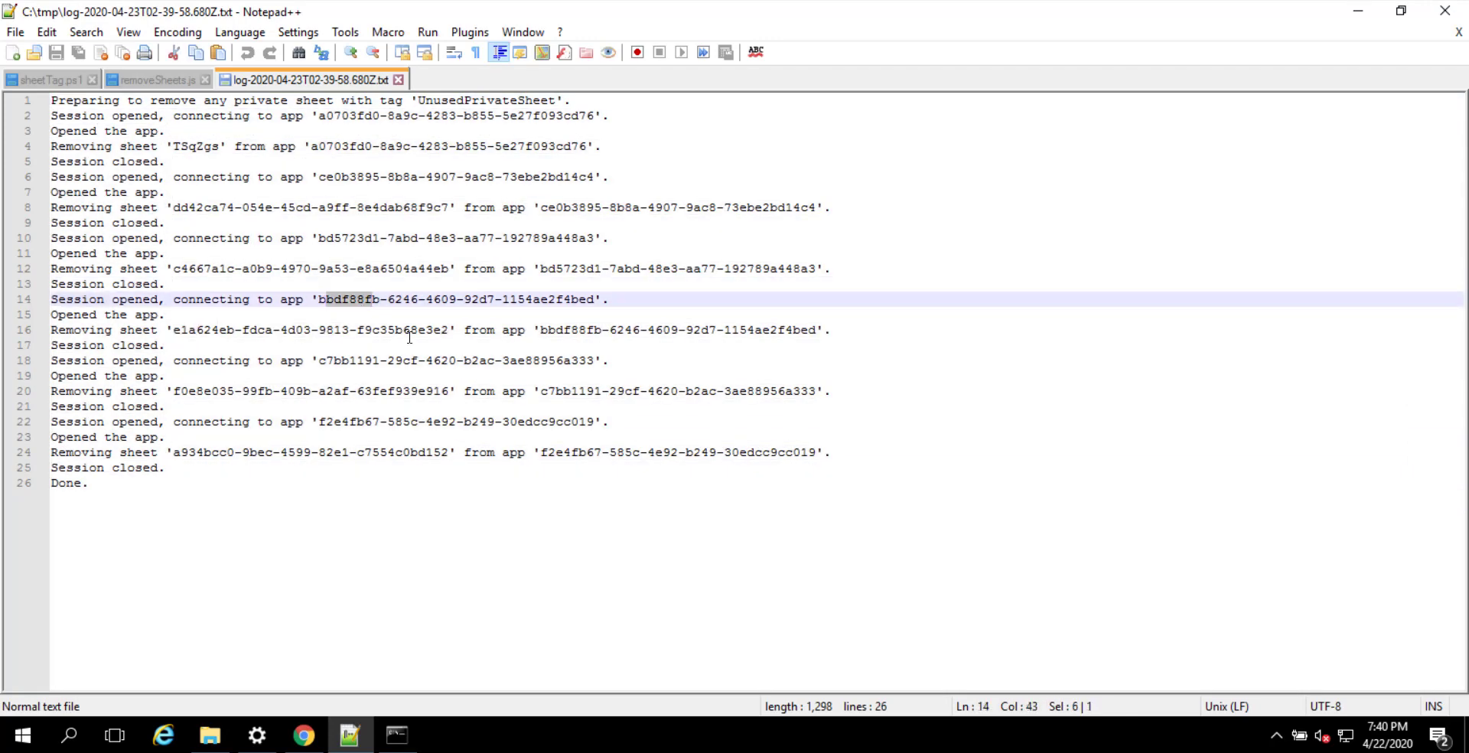
pyautogui.click(350, 734)
# Open the new output CSV file from C:\tmp in Notepad++ and review its app and sheet IDs.
pyautogui.rightClick(468, 243)
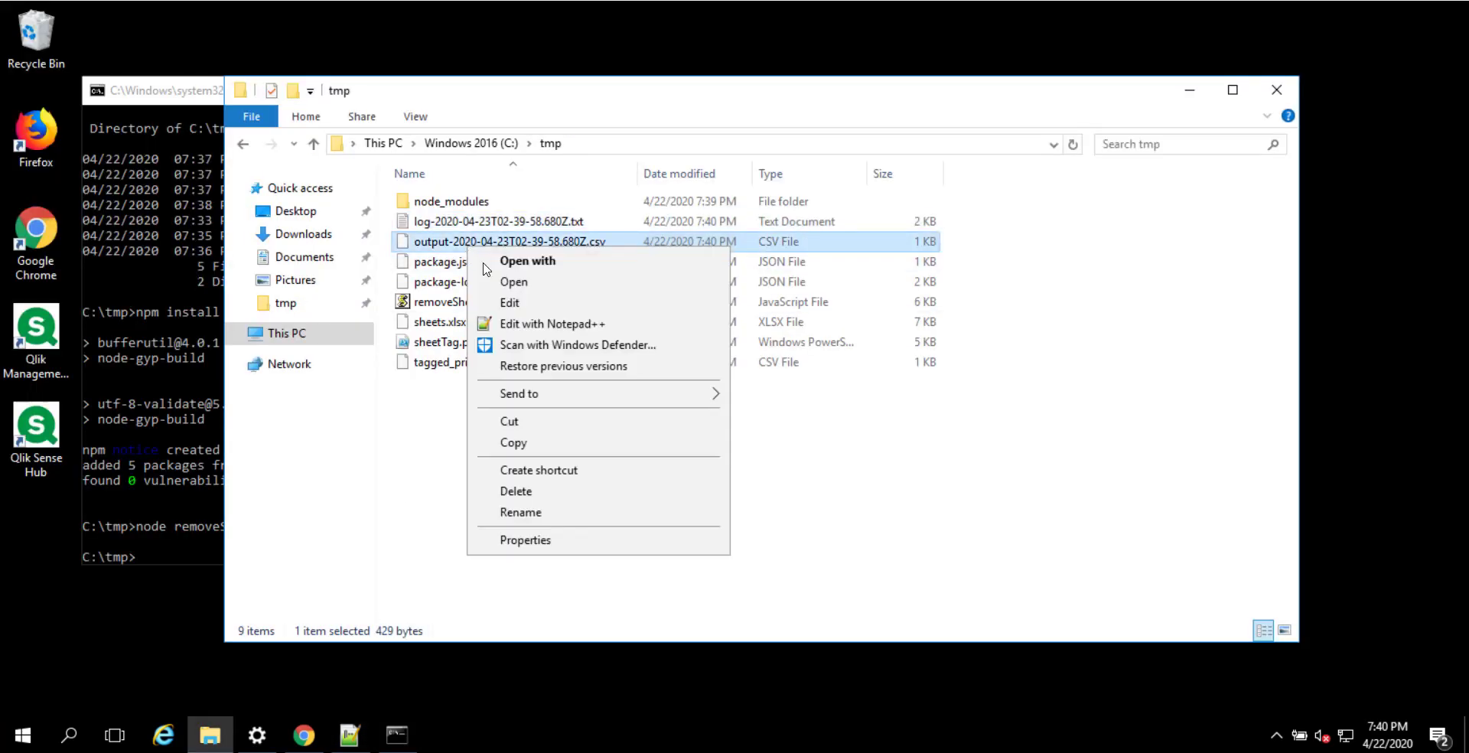
pyautogui.click(536, 329)
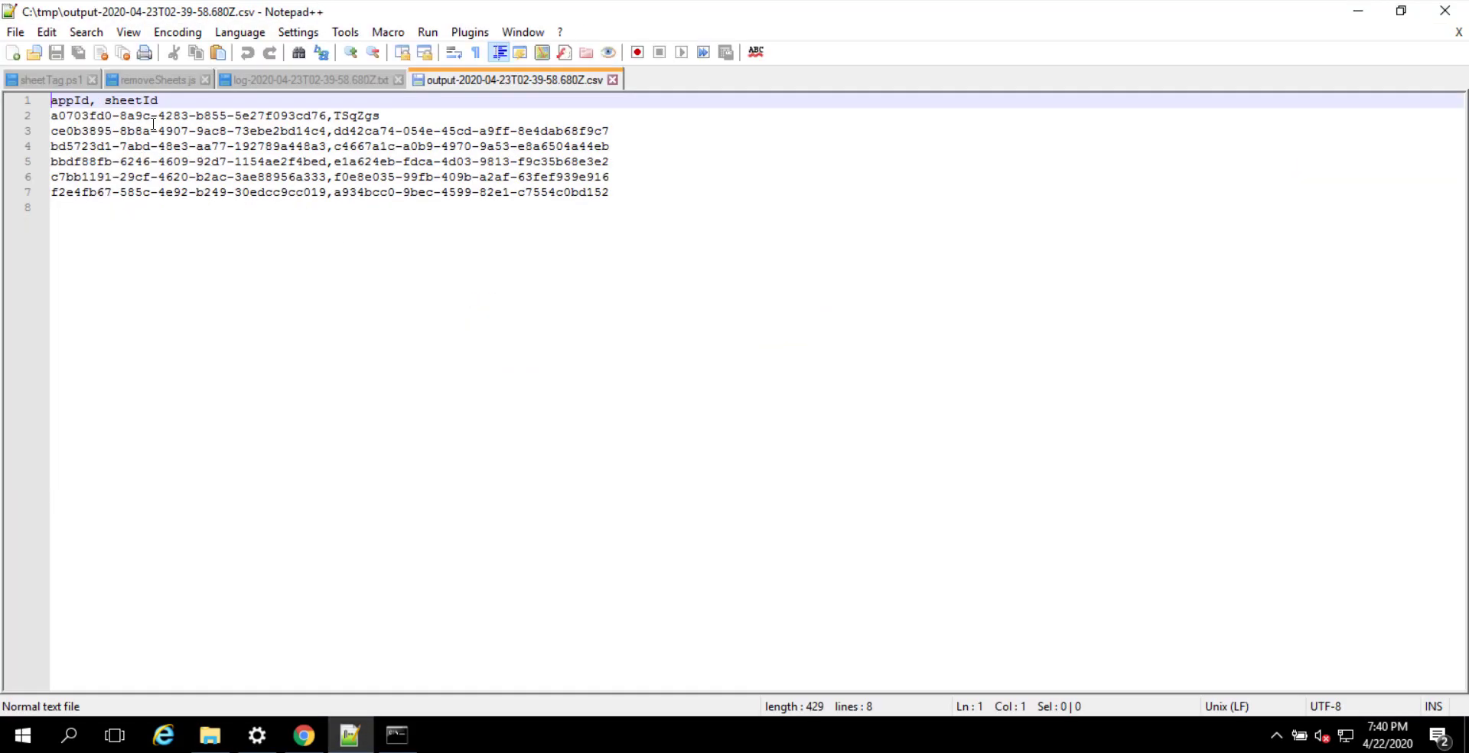
pyautogui.click(349, 735)
# In Chrome's Qlik Management Console, open the app objects overview and check for objects matching the "Unused" tag filter.
pyautogui.click(304, 735)
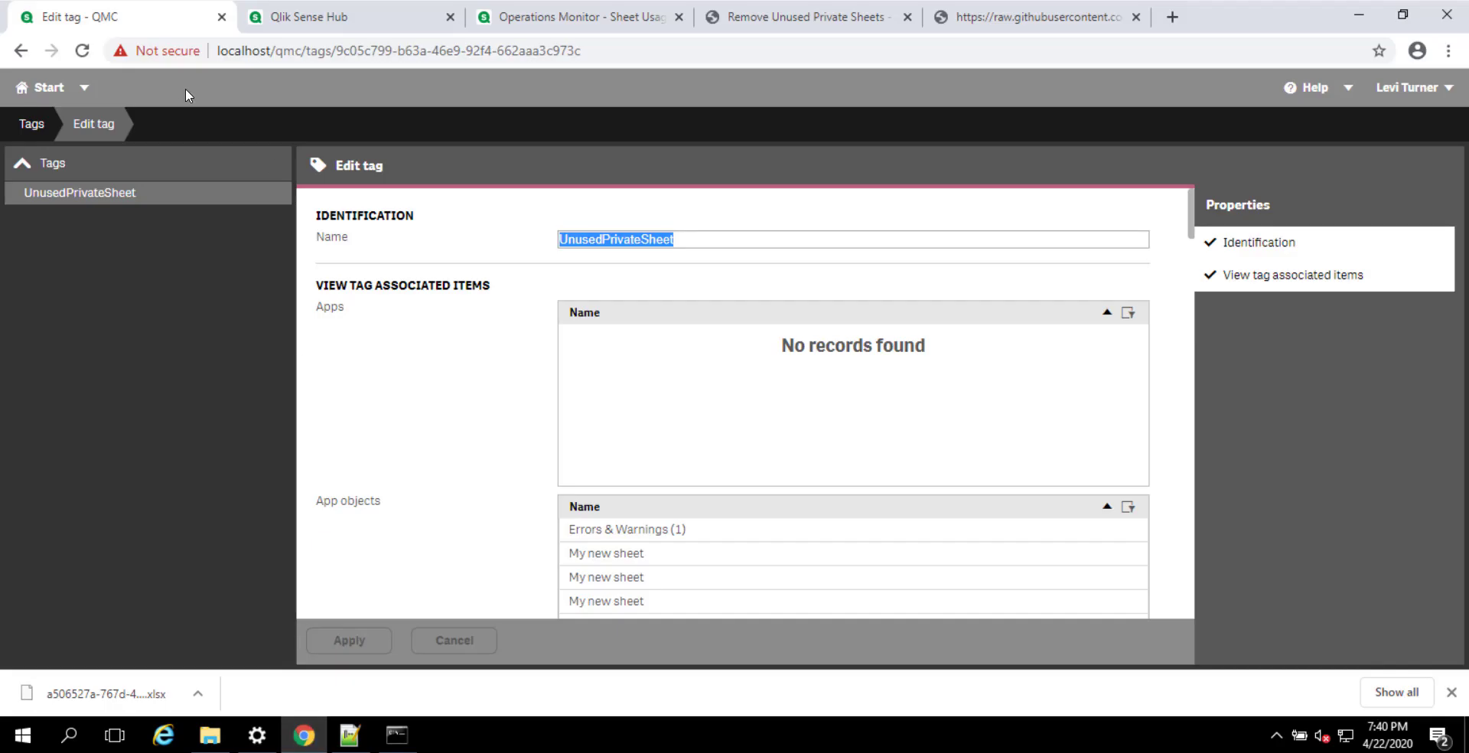
pyautogui.click(44, 87)
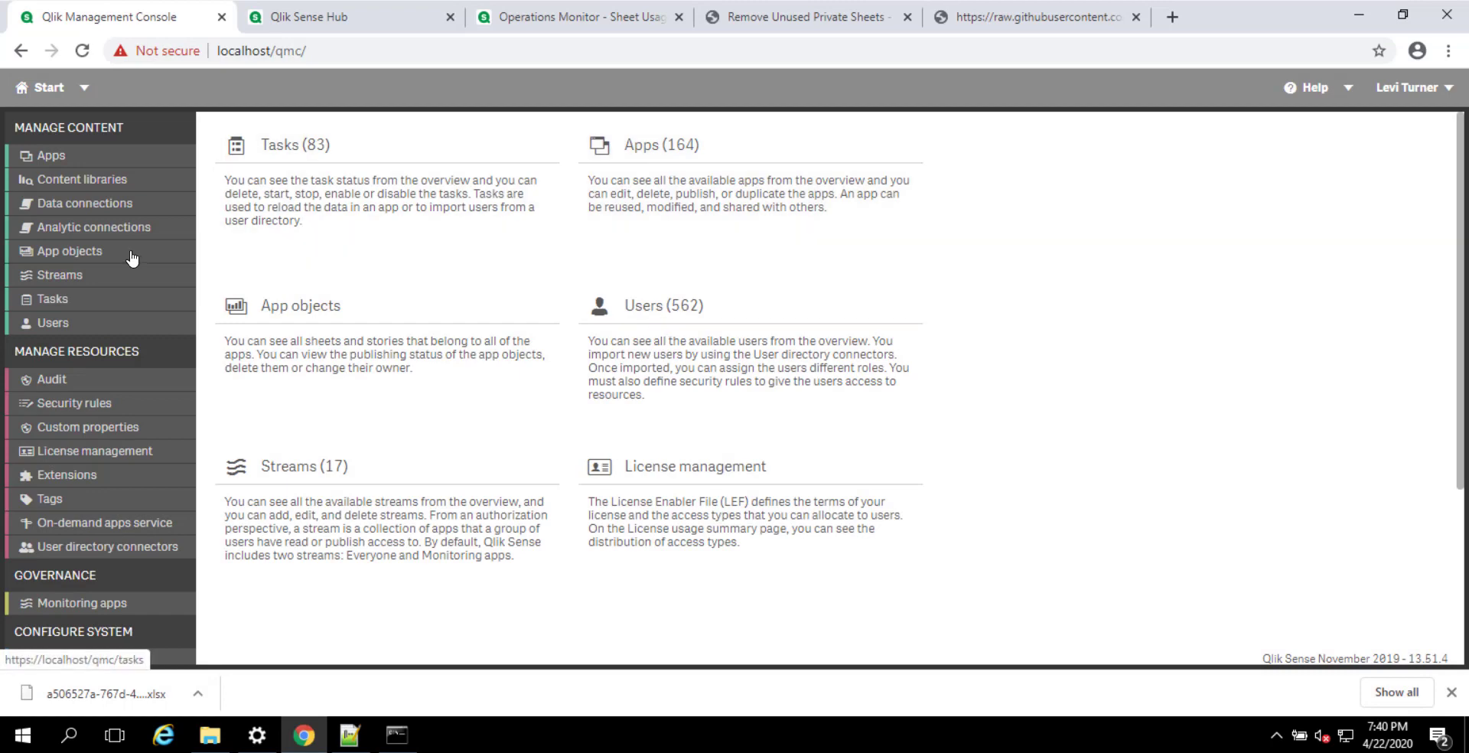
pyautogui.click(68, 252)
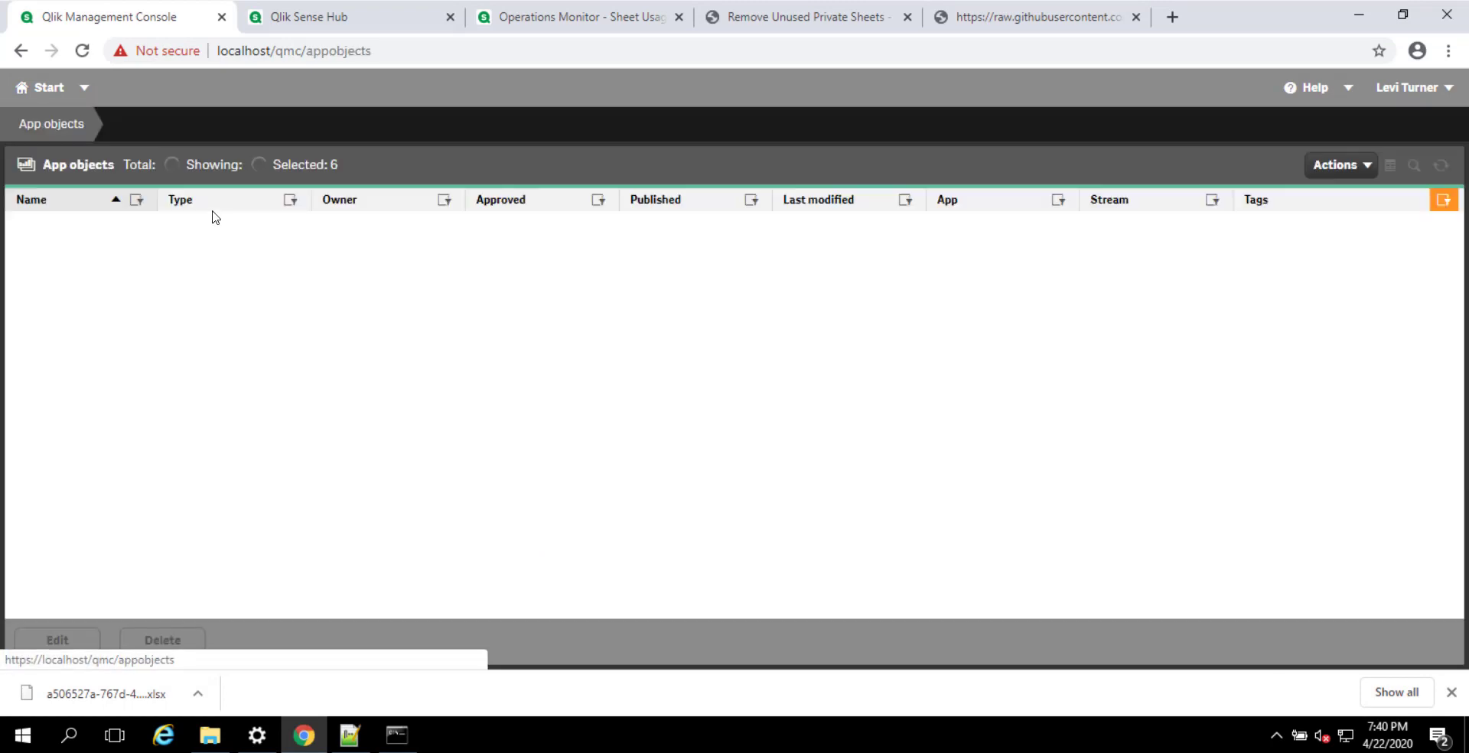
pyautogui.click(1445, 203)
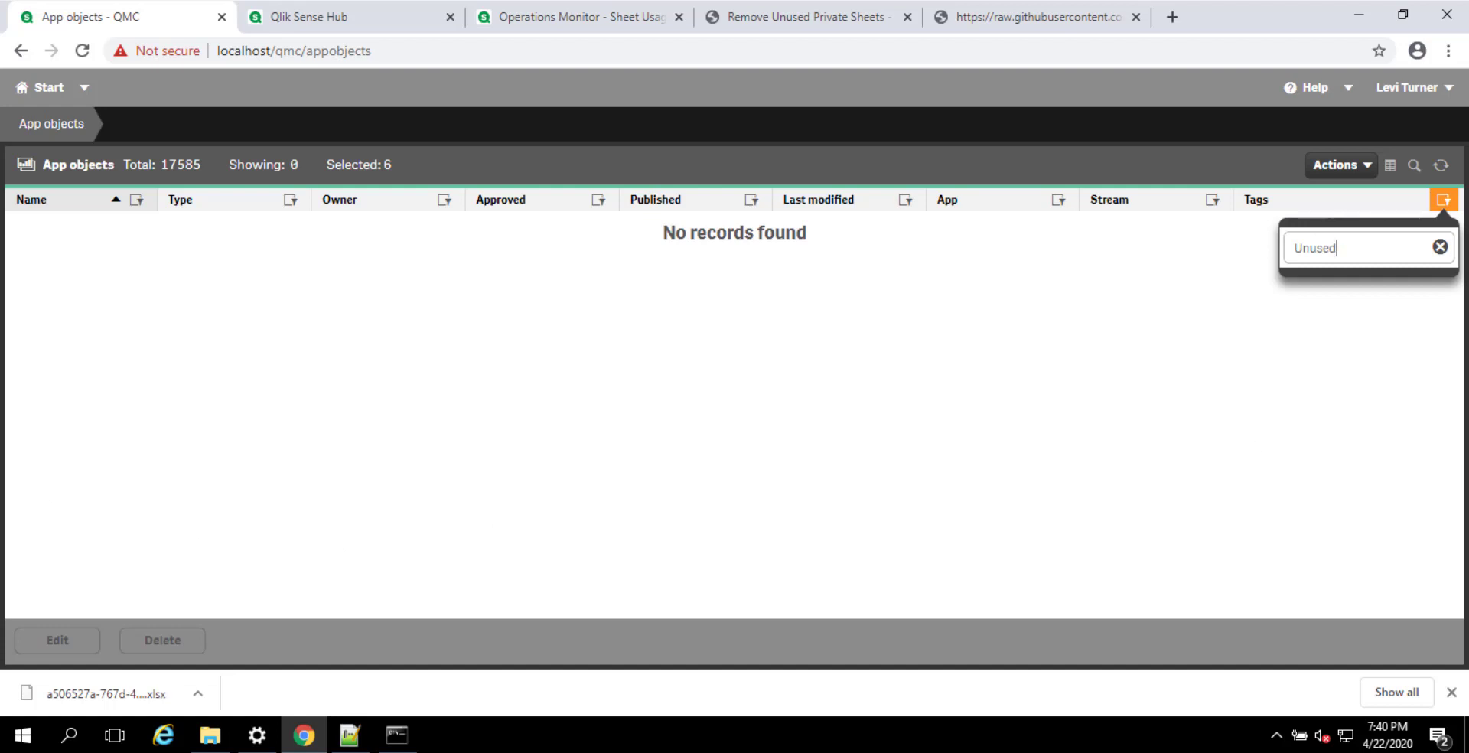
pyautogui.click(1360, 22)
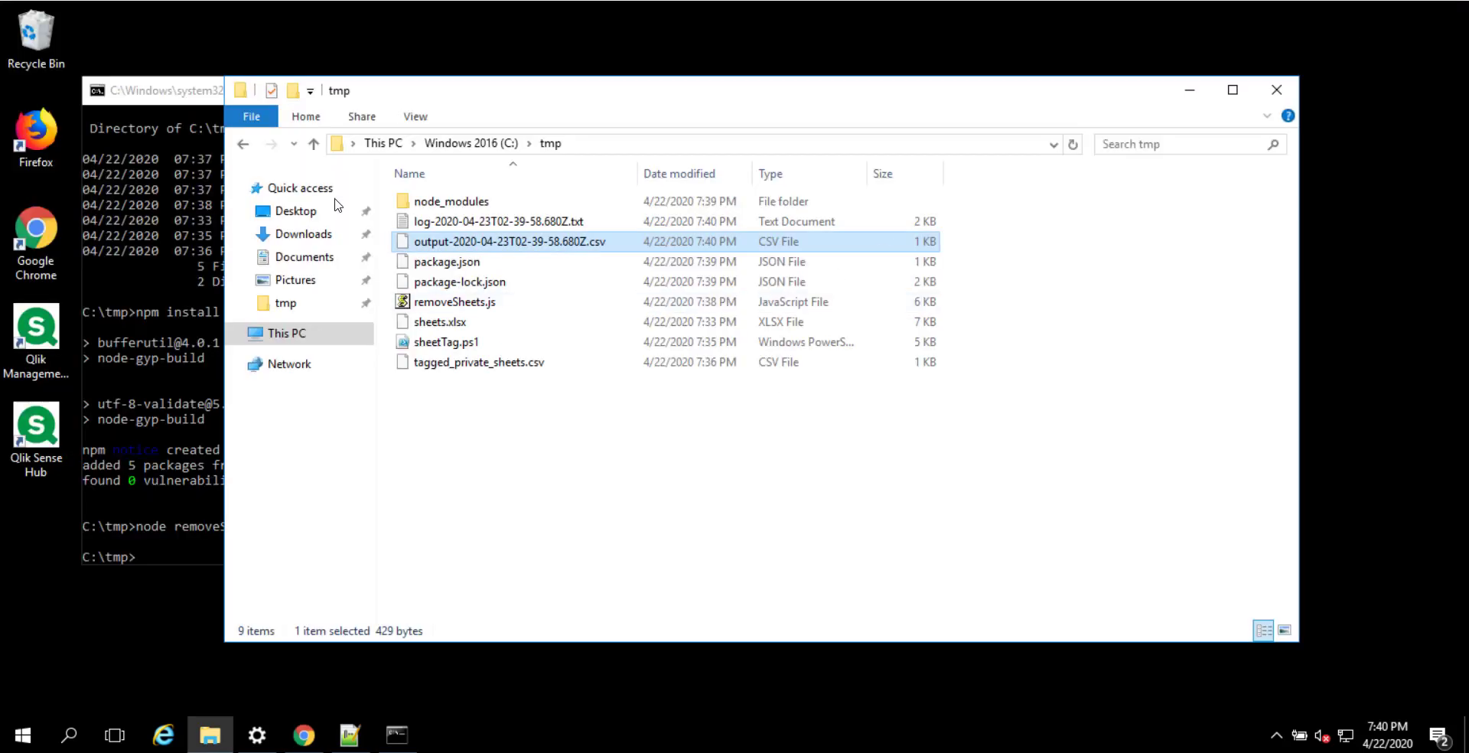
# Switch to the Command Prompt and review the earlier output listing the sheets tagged UnusedPrivateSheet.
pyautogui.click(167, 95)
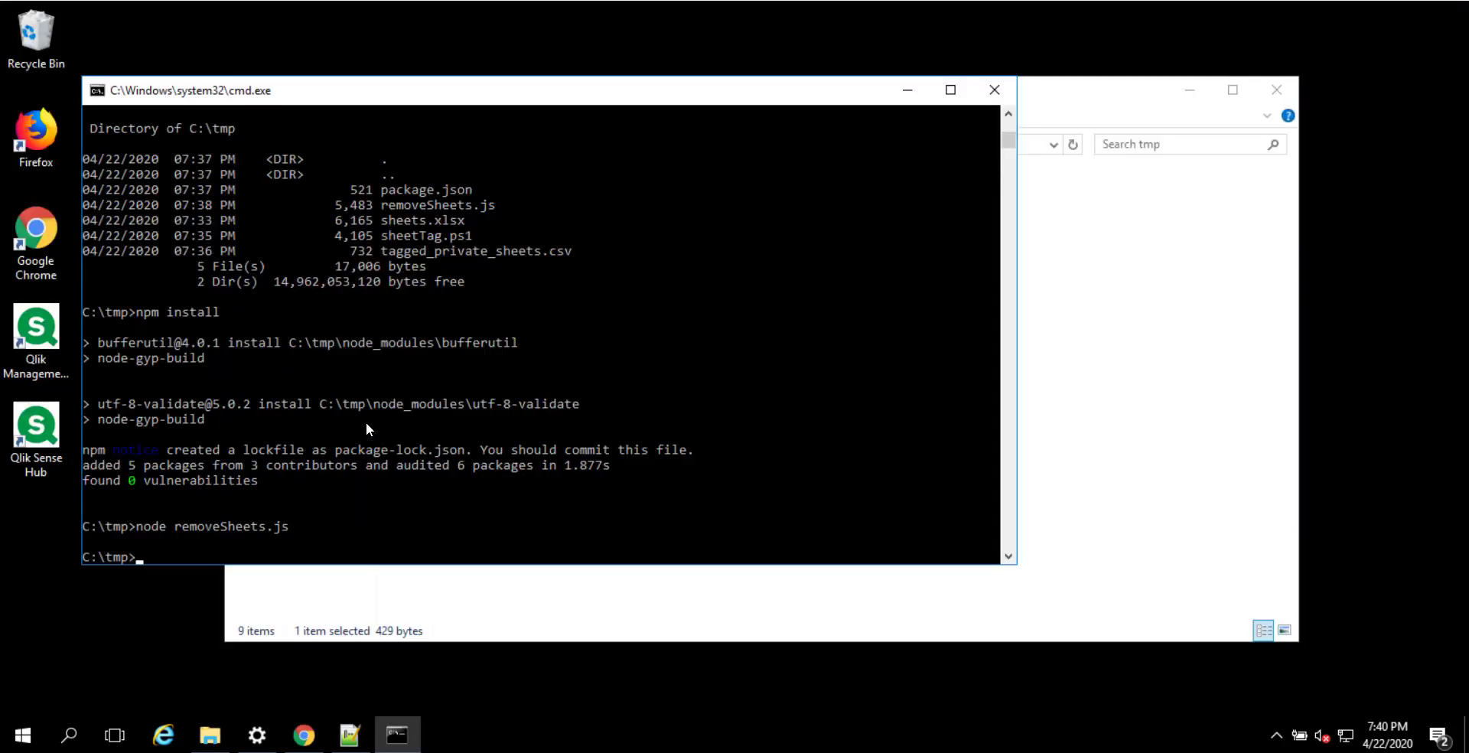
pyautogui.scroll(9, 366, 421)
pyautogui.scroll(10, 338, 383)
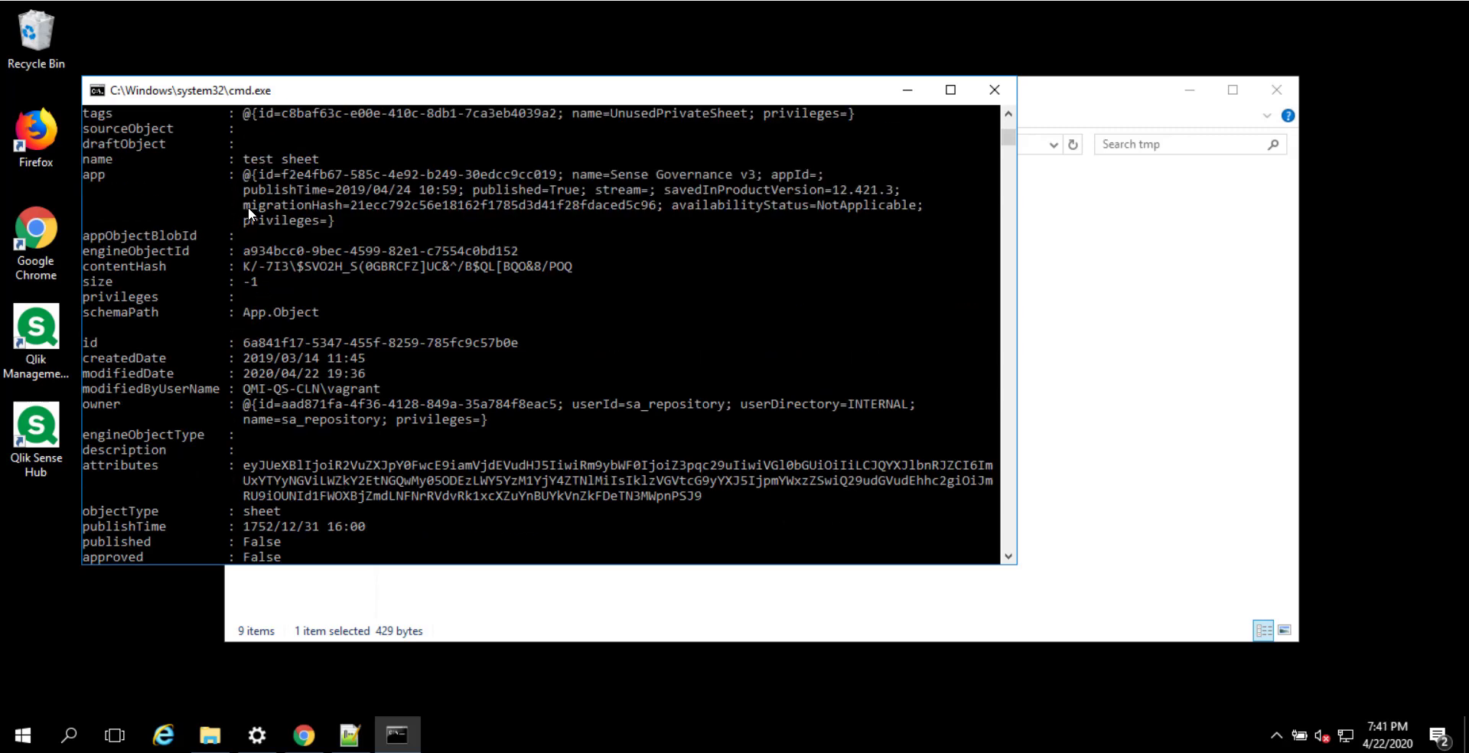
pyautogui.scroll(4, 329, 289)
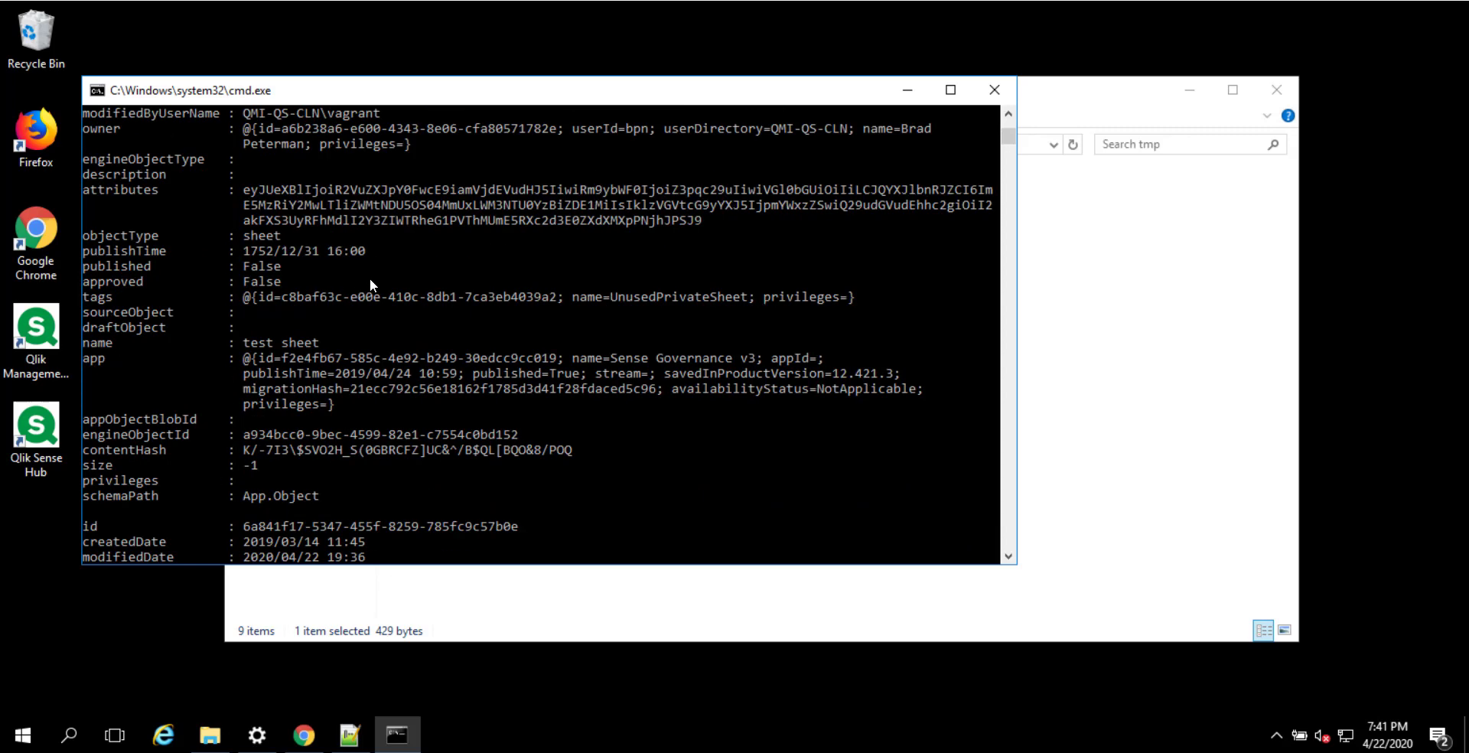
# In Chrome, go back to the Admin Playbook's Remove Unused Private Sheets page and review its scripts and the Bulk Private Sheet Removal section.
pyautogui.click(304, 736)
pyautogui.click(754, 19)
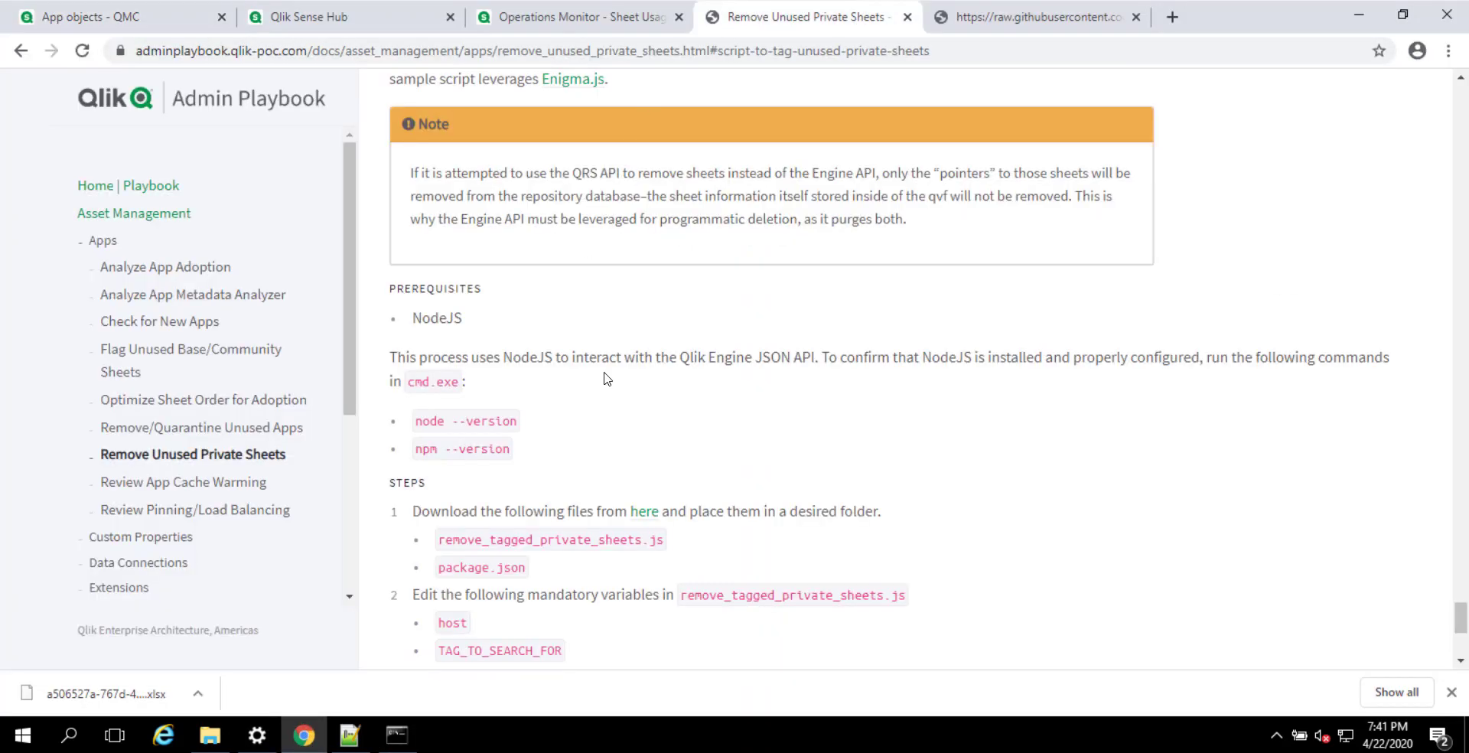
pyautogui.scroll(4, 652, 452)
pyautogui.scroll(12, 652, 451)
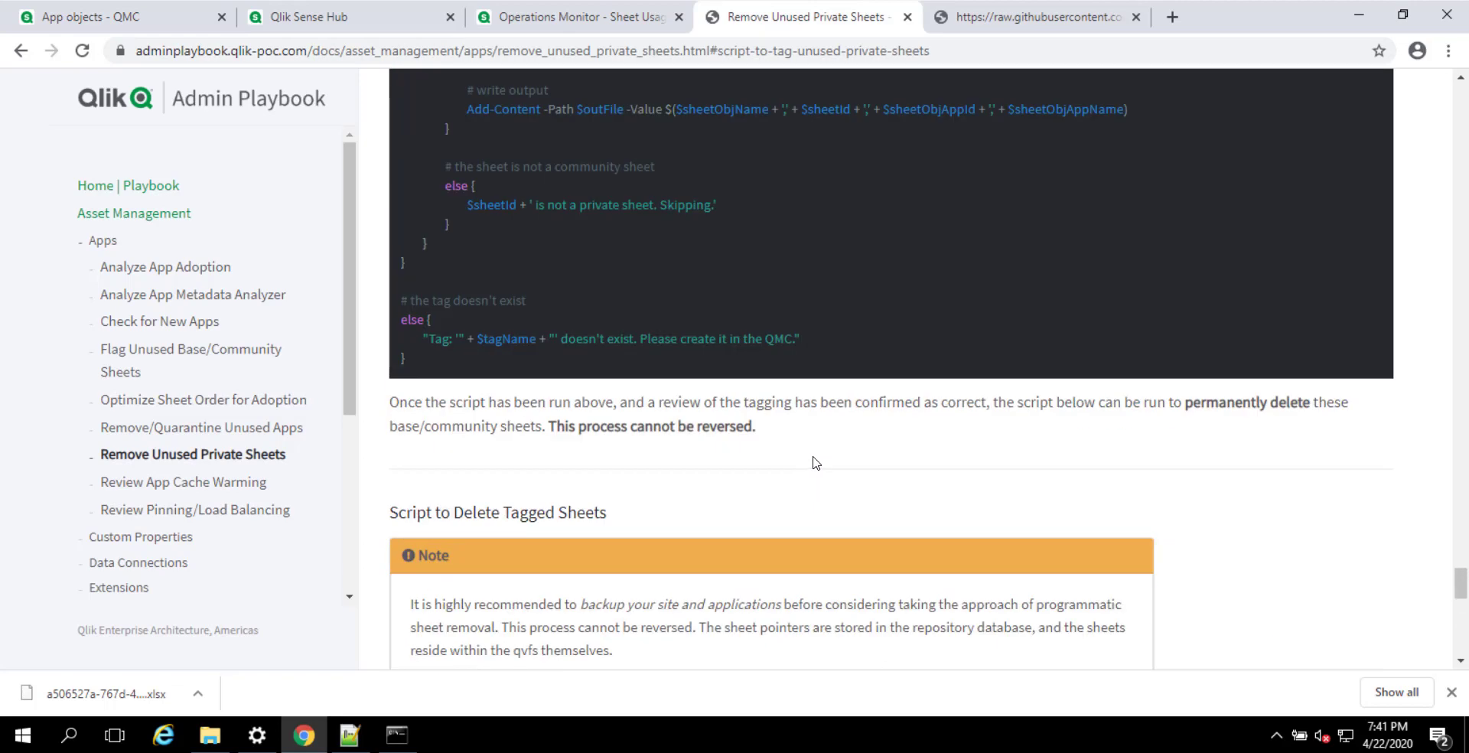
pyautogui.scroll(15, 984, 474)
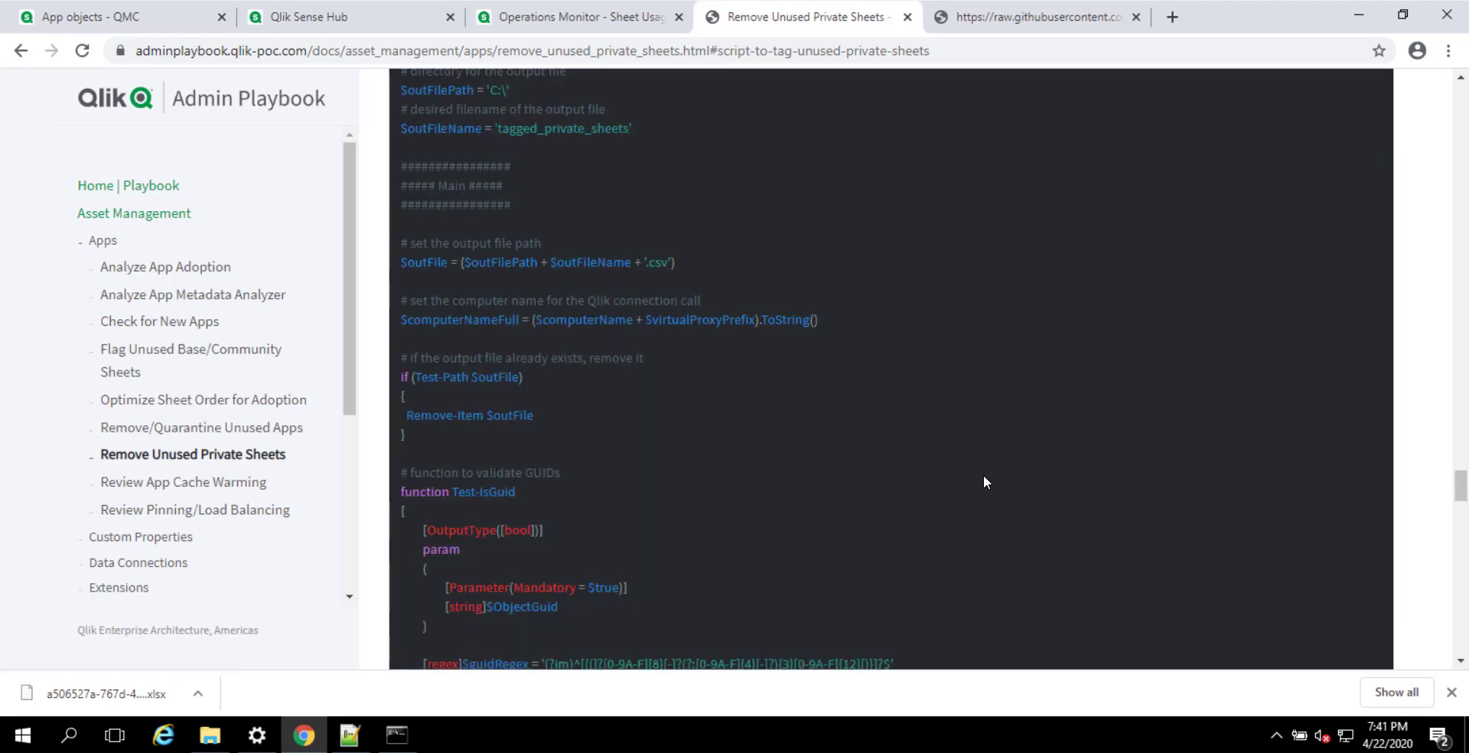
pyautogui.scroll(9, 980, 487)
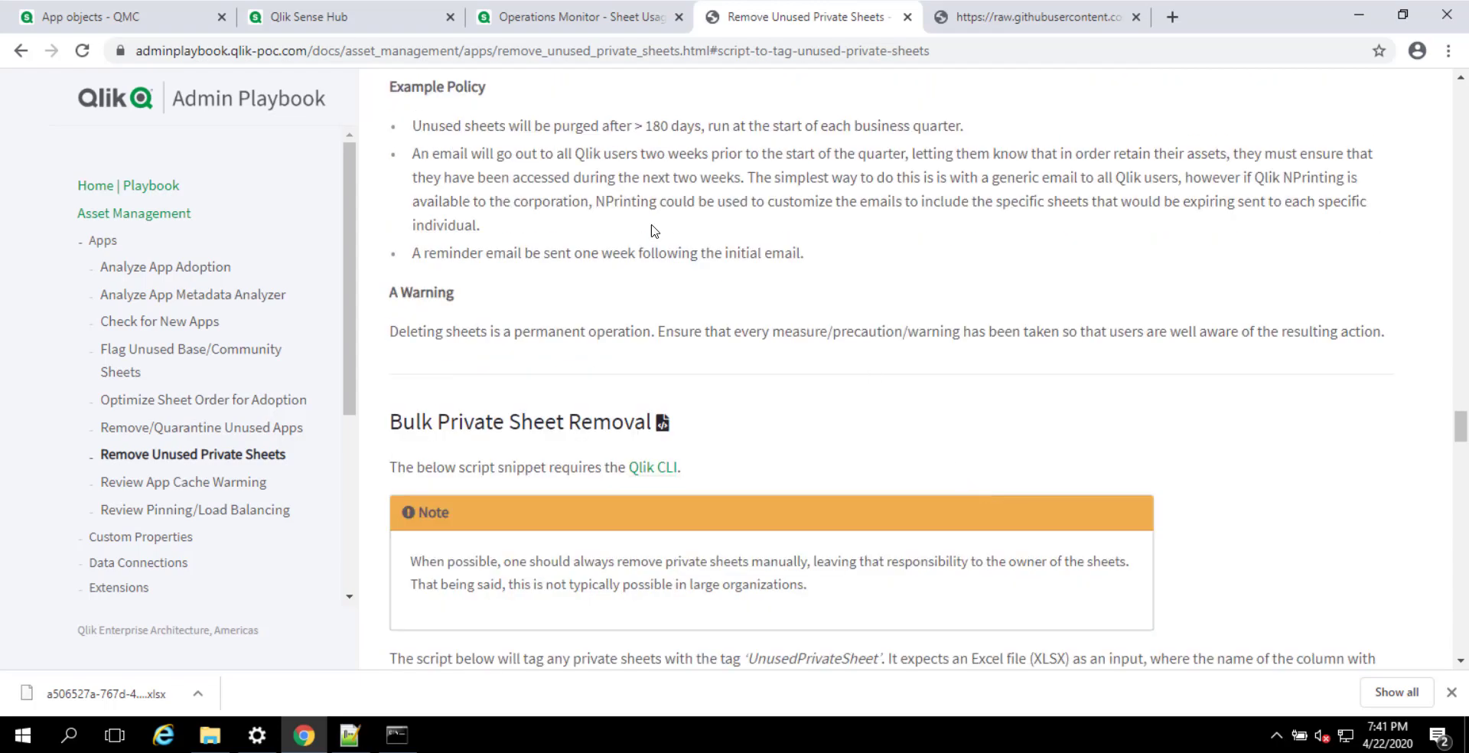